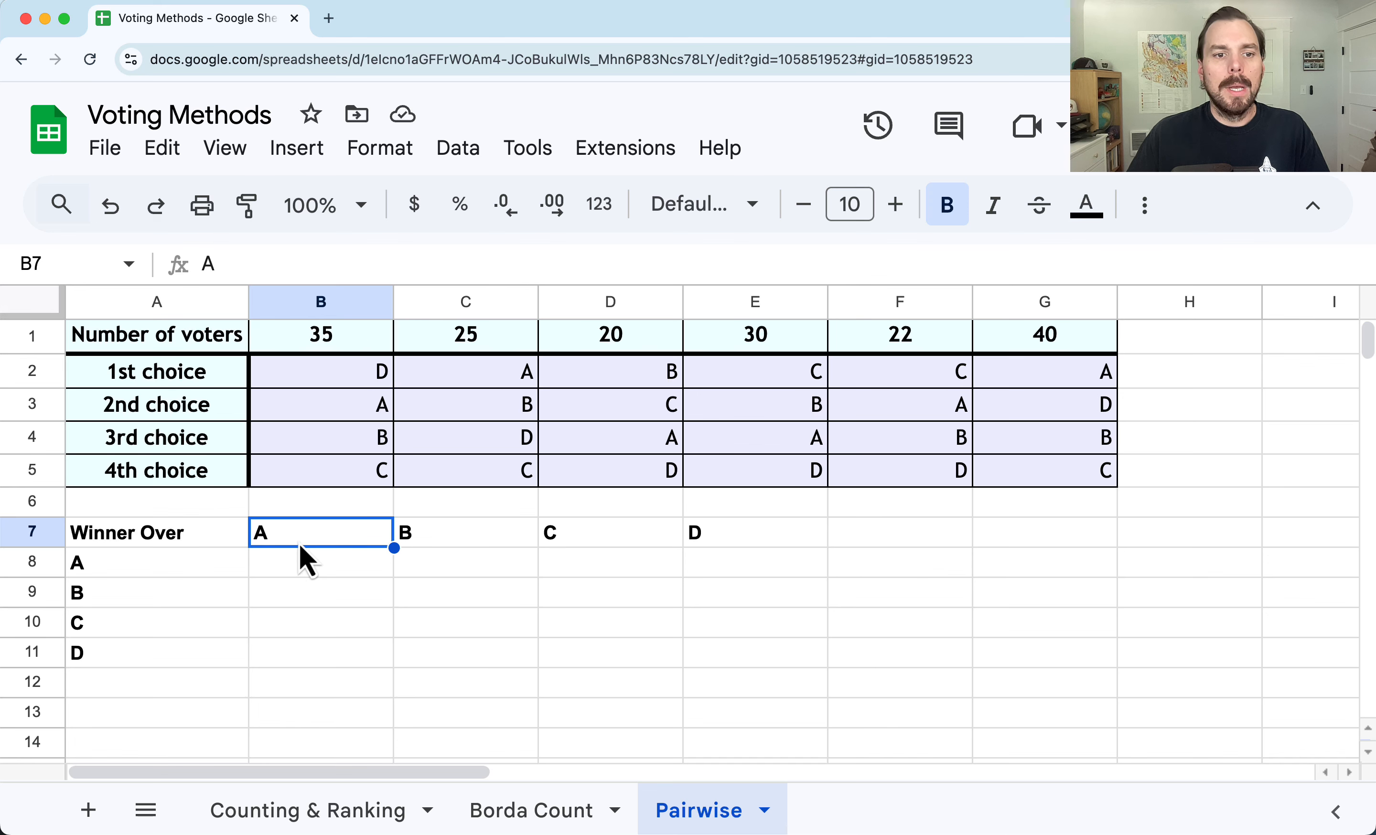
# Examine the empty pairwise comparison cells under candidates A and B, then the ballot preferences of the first voter group
pyautogui.click(276, 586)
pyautogui.click(273, 622)
pyautogui.click(273, 658)
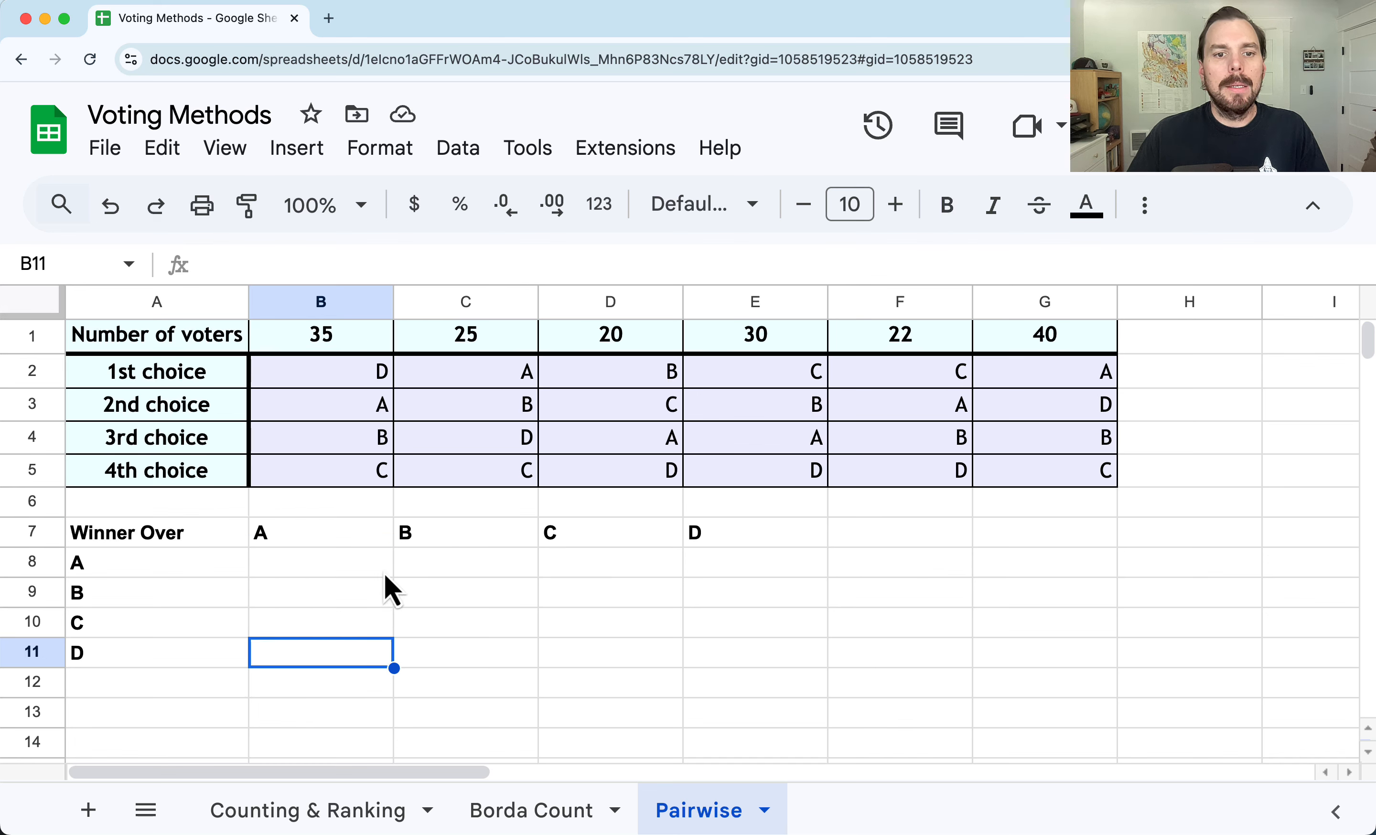
pyautogui.click(446, 538)
pyautogui.click(445, 566)
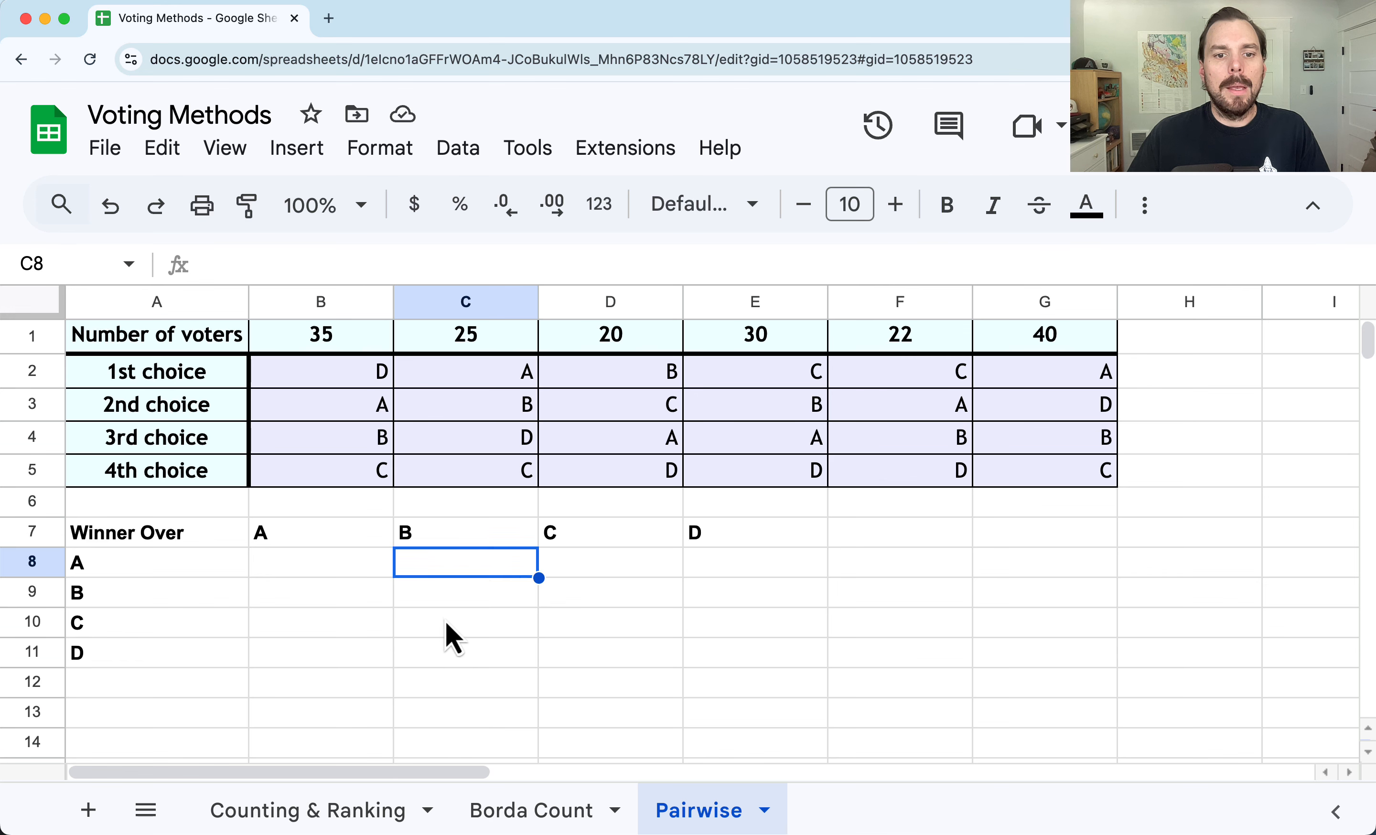
pyautogui.click(446, 622)
pyautogui.click(442, 658)
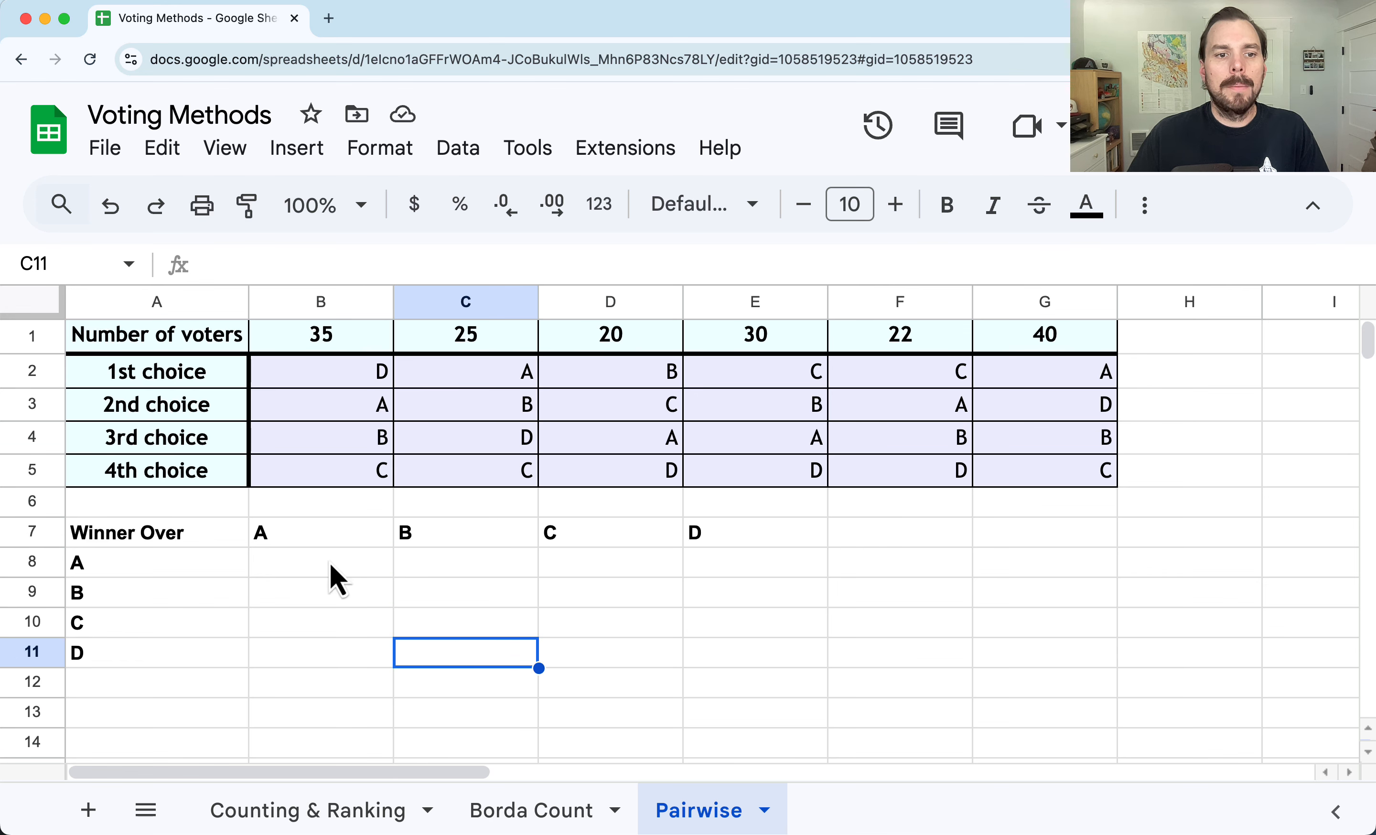
pyautogui.click(292, 570)
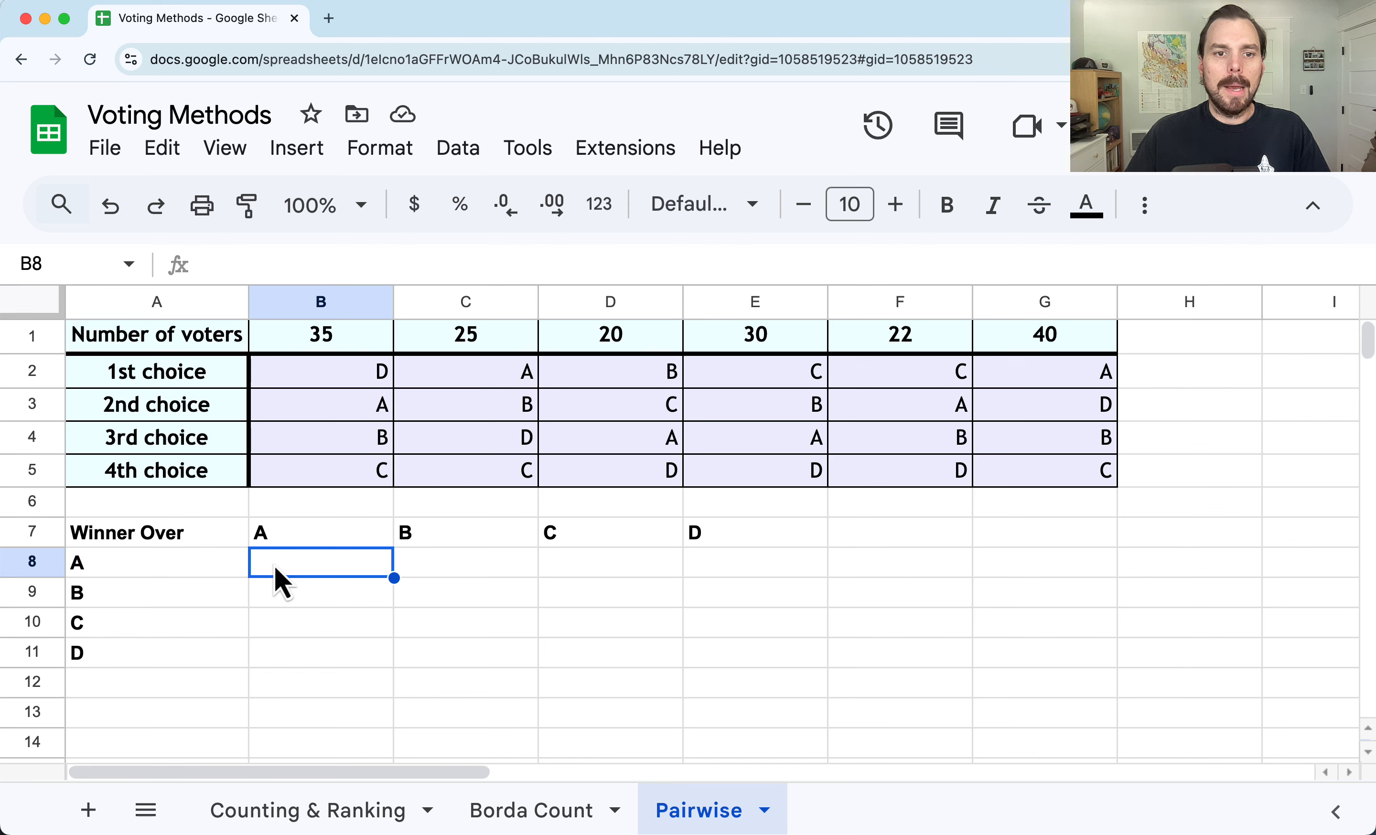
pyautogui.click(340, 302)
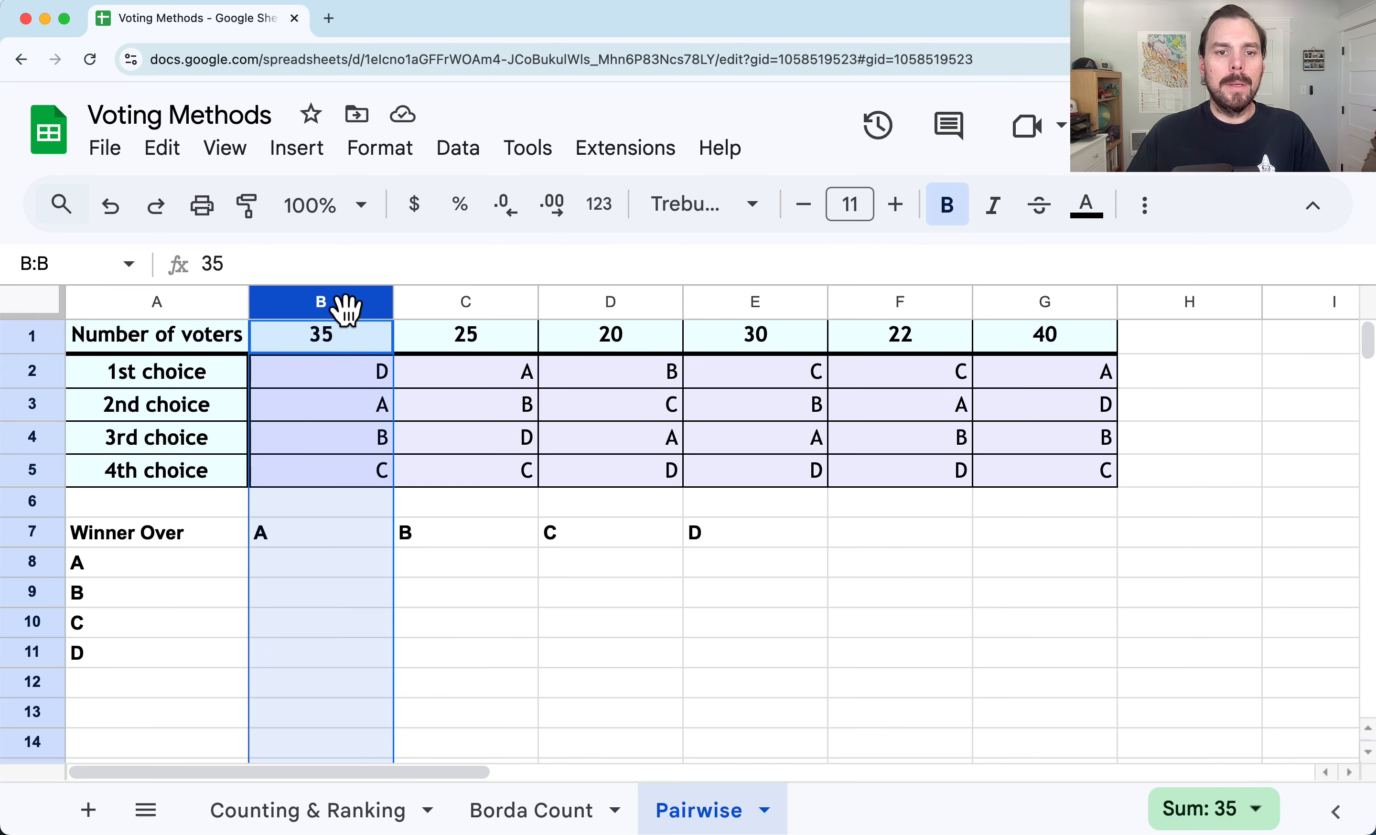
# Mark the A-versus-A comparison in cell B8 with an X
pyautogui.click(284, 537)
pyautogui.click(285, 564)
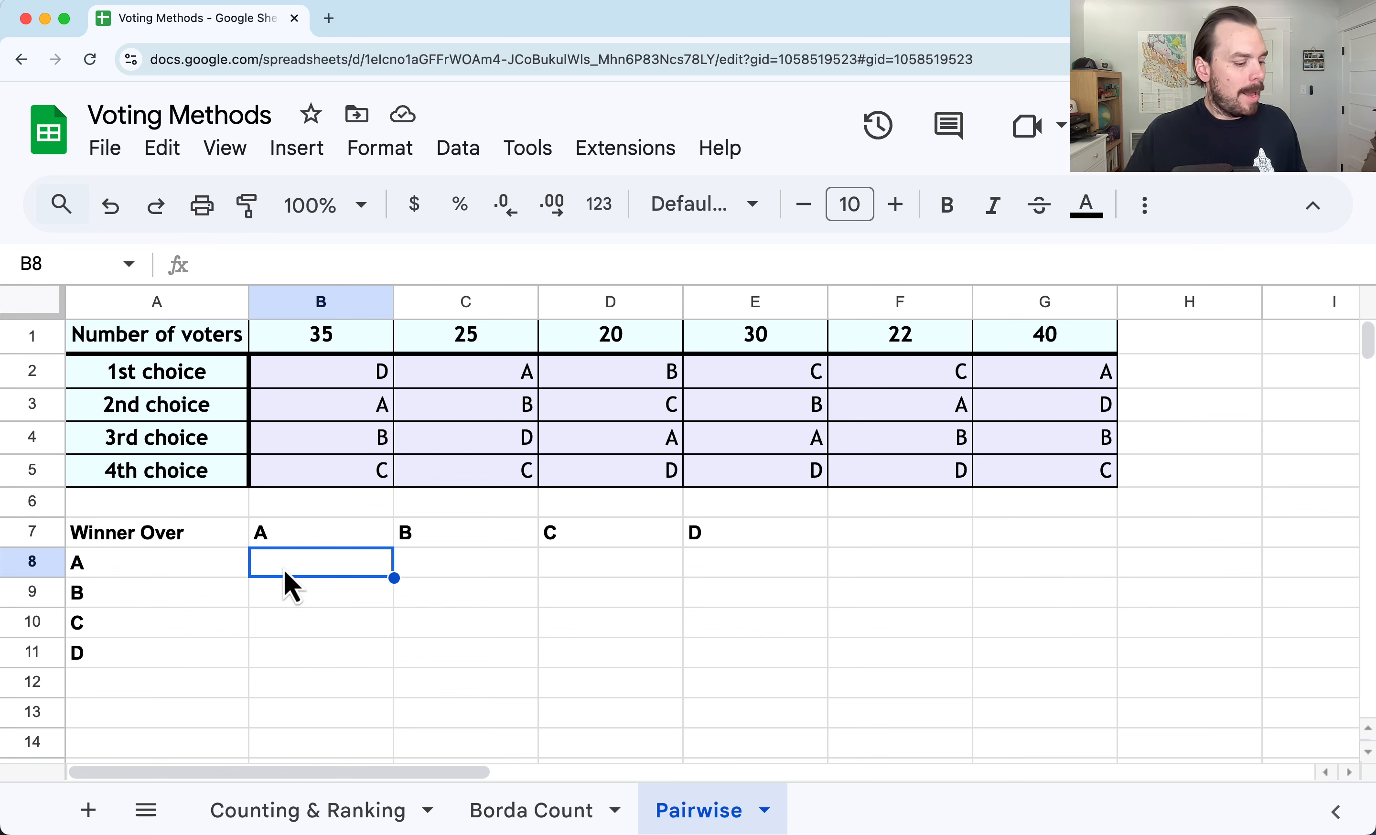
pyautogui.write('X')
pyautogui.press('Return')
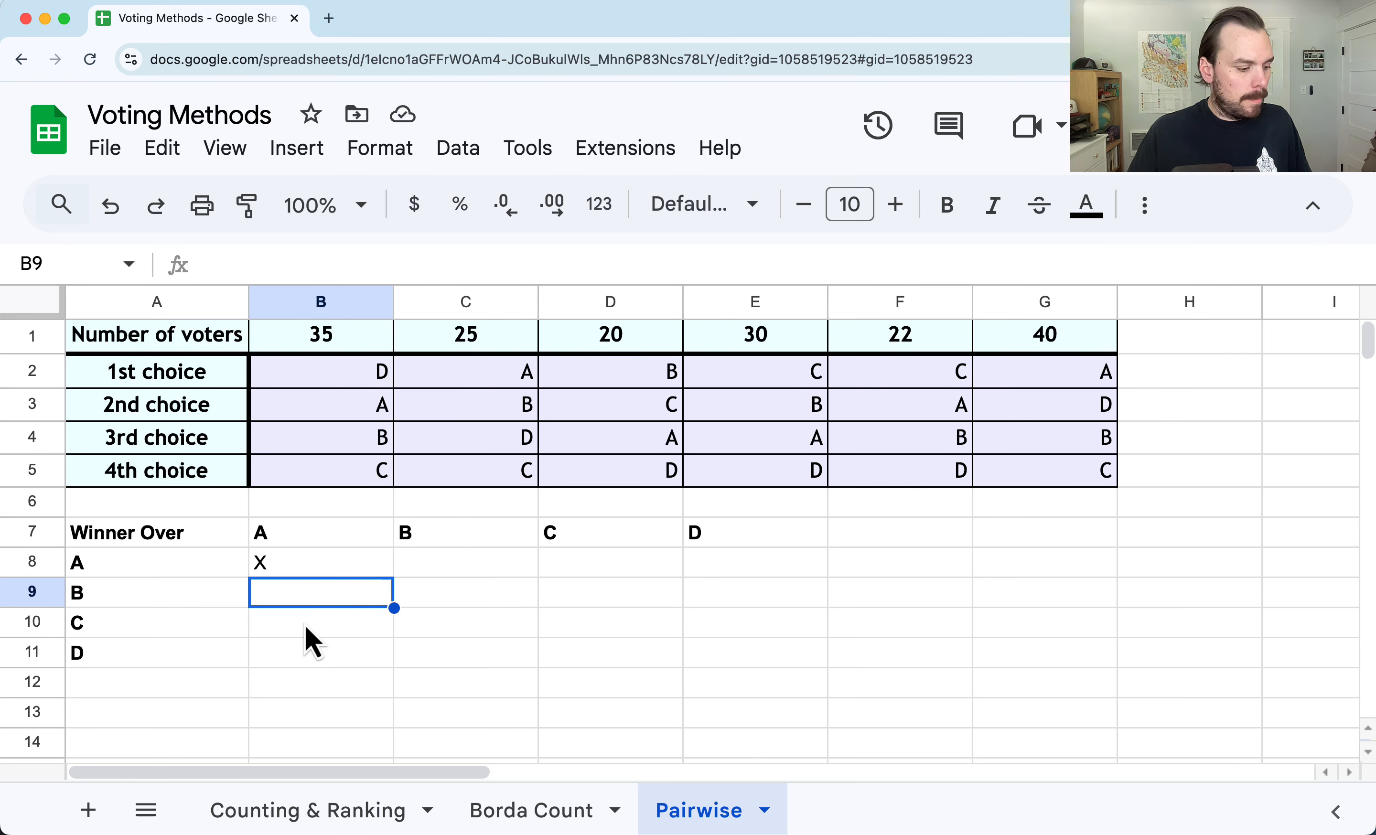
# Enter 35 for A over B in cell B9 and 35 for A over C in cell B10
pyautogui.write('35')
pyautogui.press('Return')
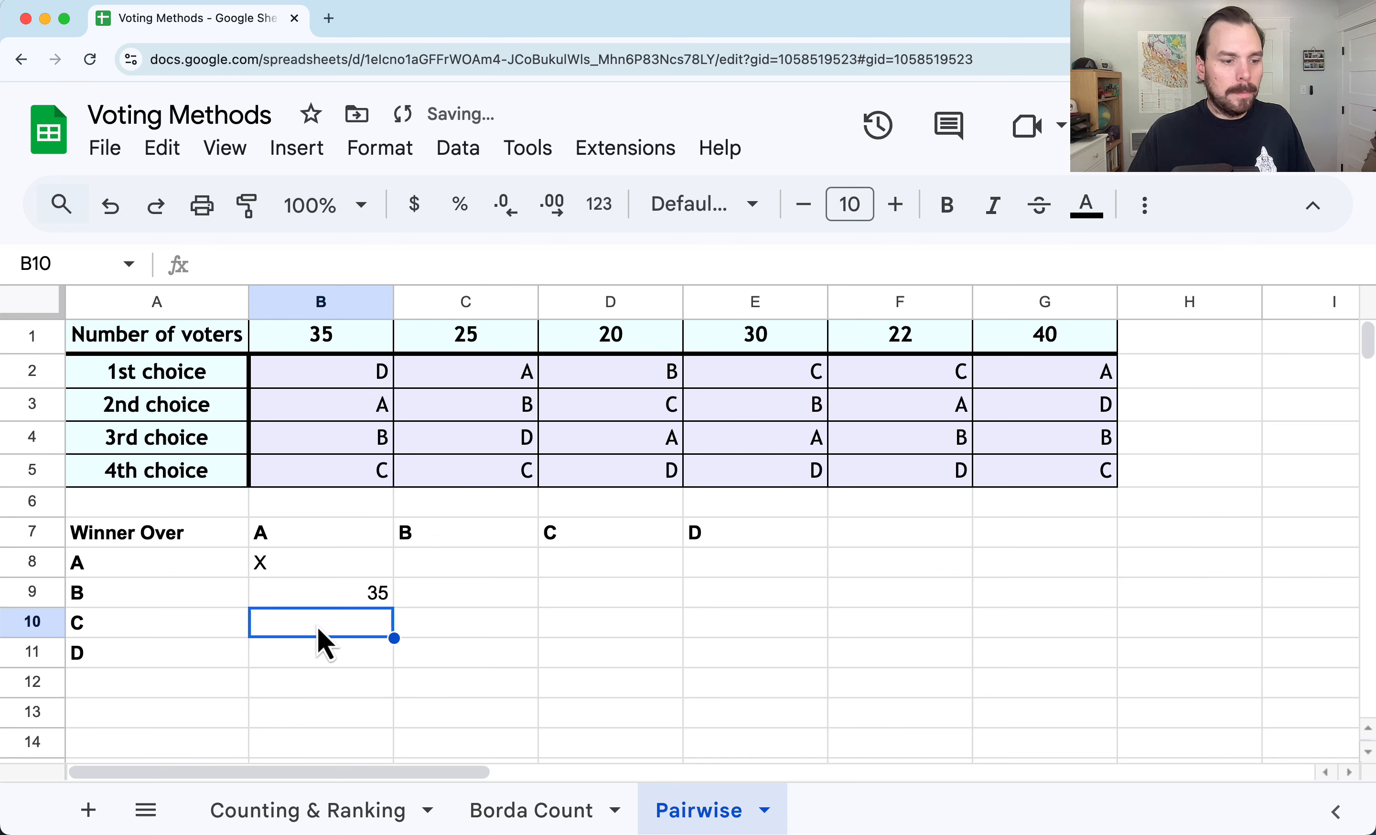
pyautogui.write('35')
pyautogui.press('Return')
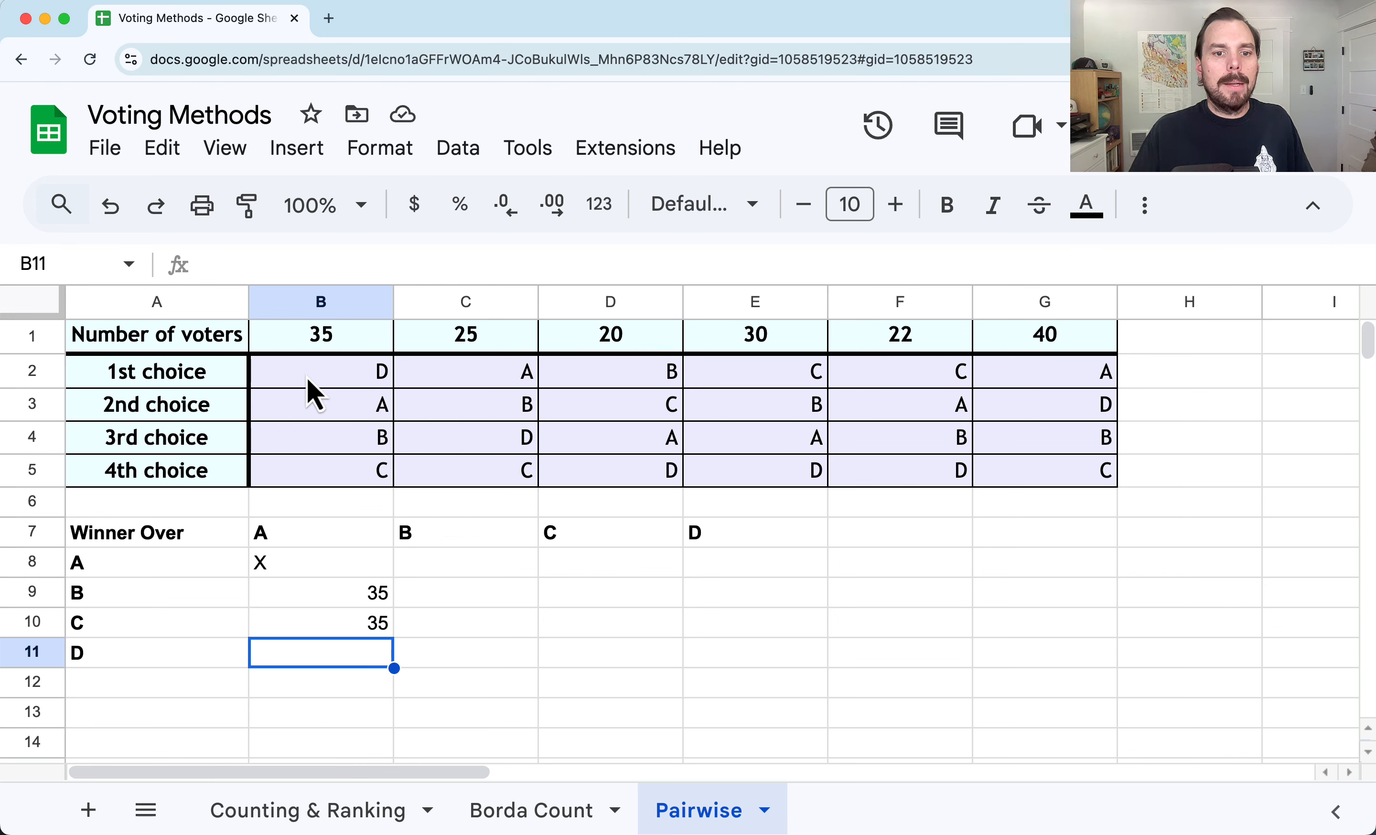
# Review the comparison entries in candidate A's column and the voter groups in columns C through G
pyautogui.click(717, 566)
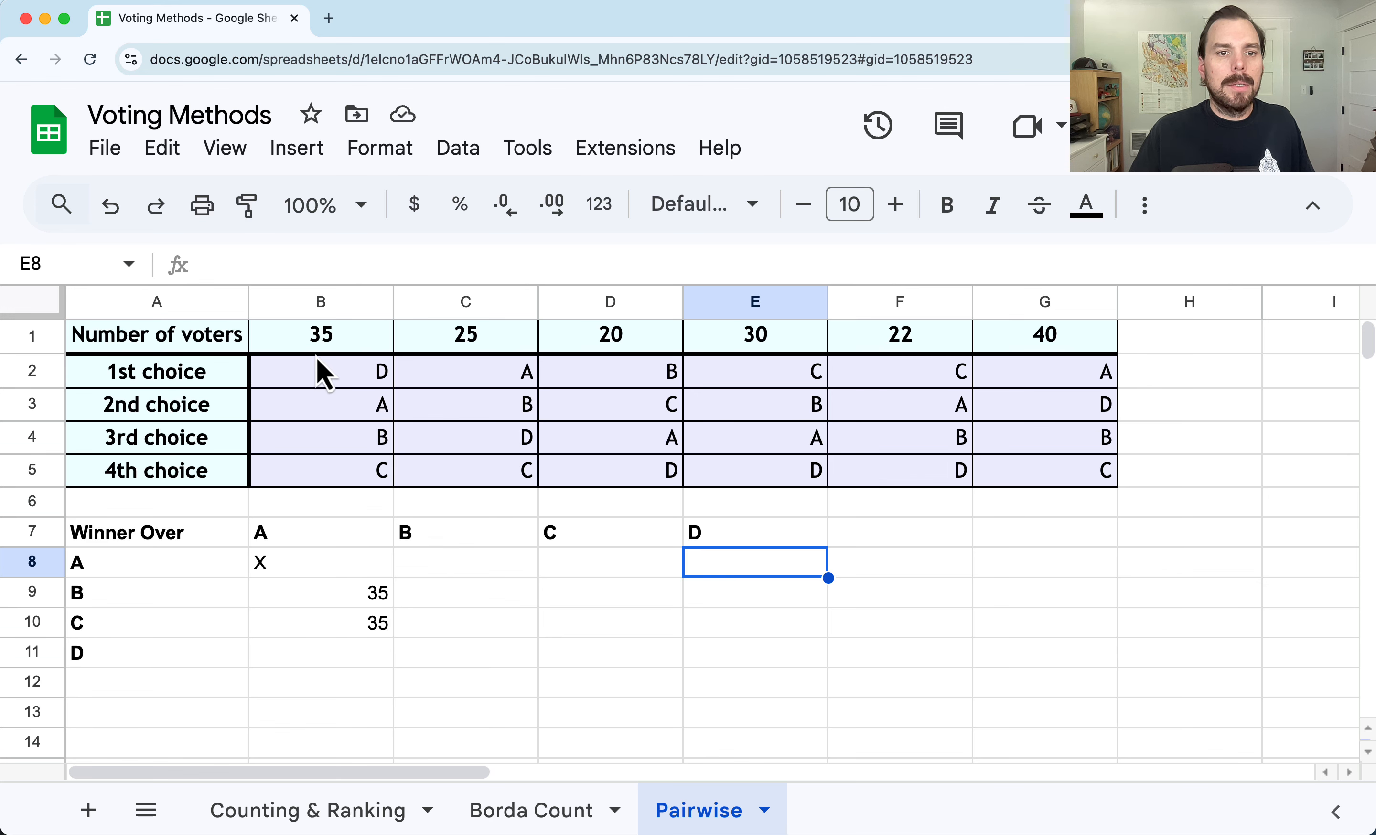
pyautogui.click(423, 556)
pyautogui.click(418, 540)
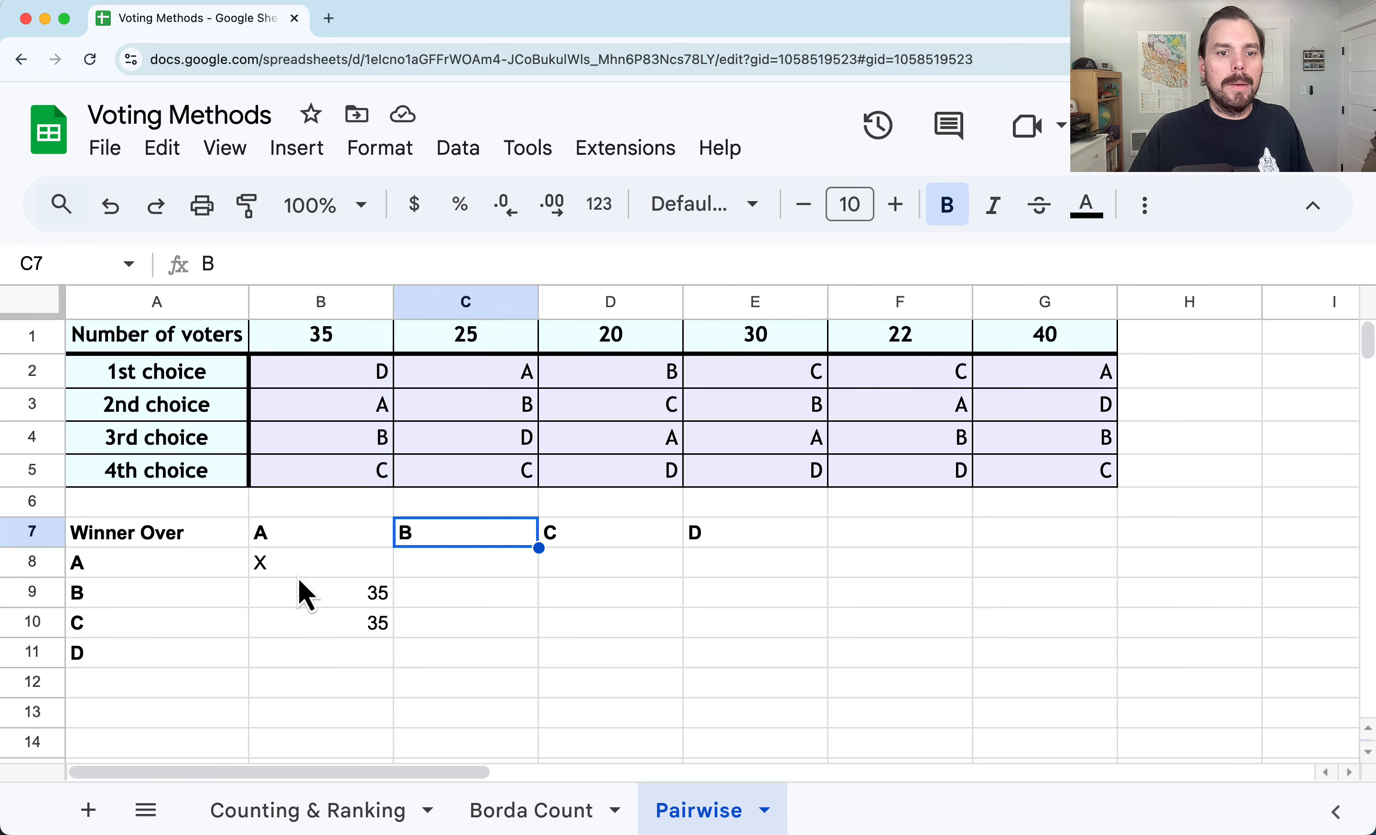
pyautogui.click(314, 537)
pyautogui.moveTo(313, 564); pyautogui.dragTo(297, 654)
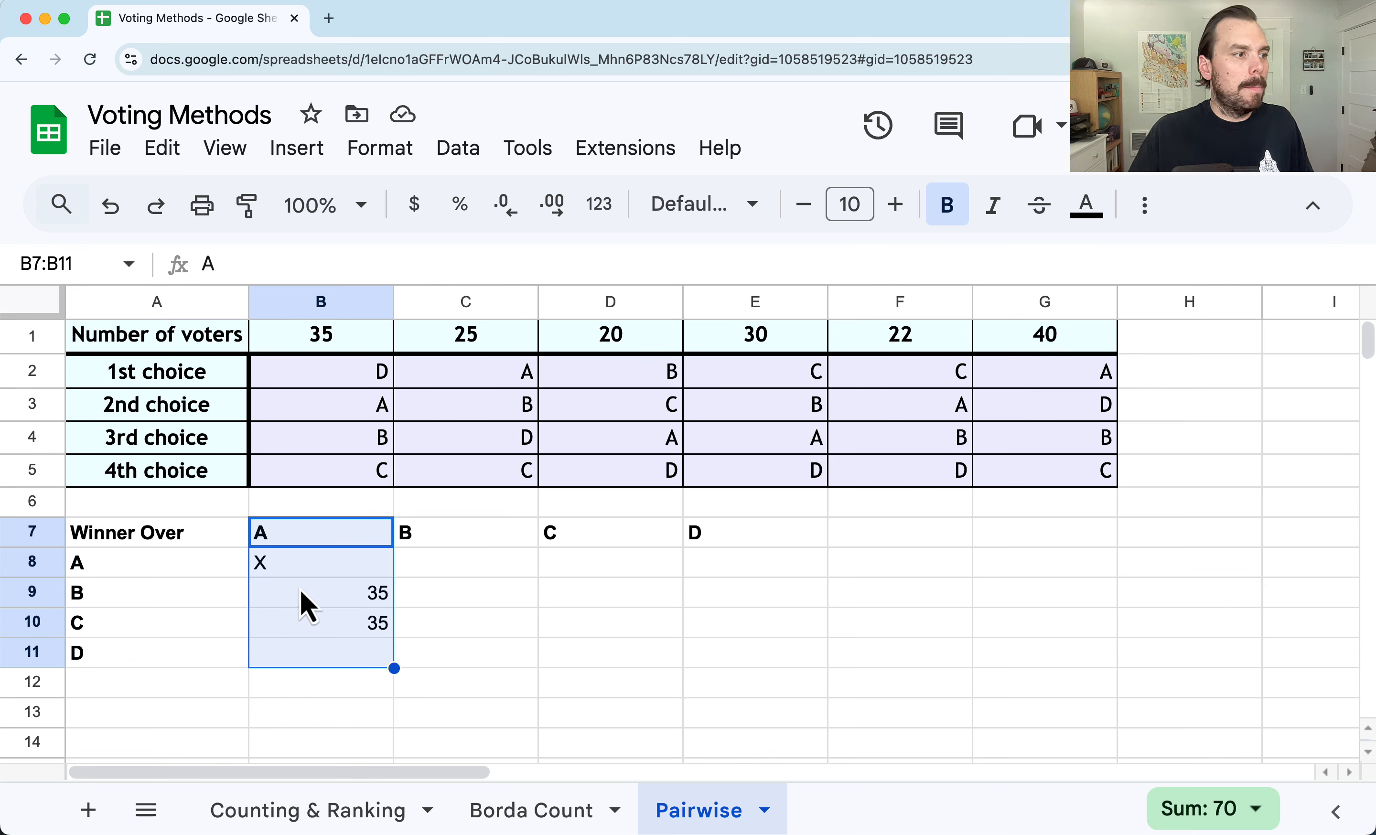
pyautogui.click(341, 588)
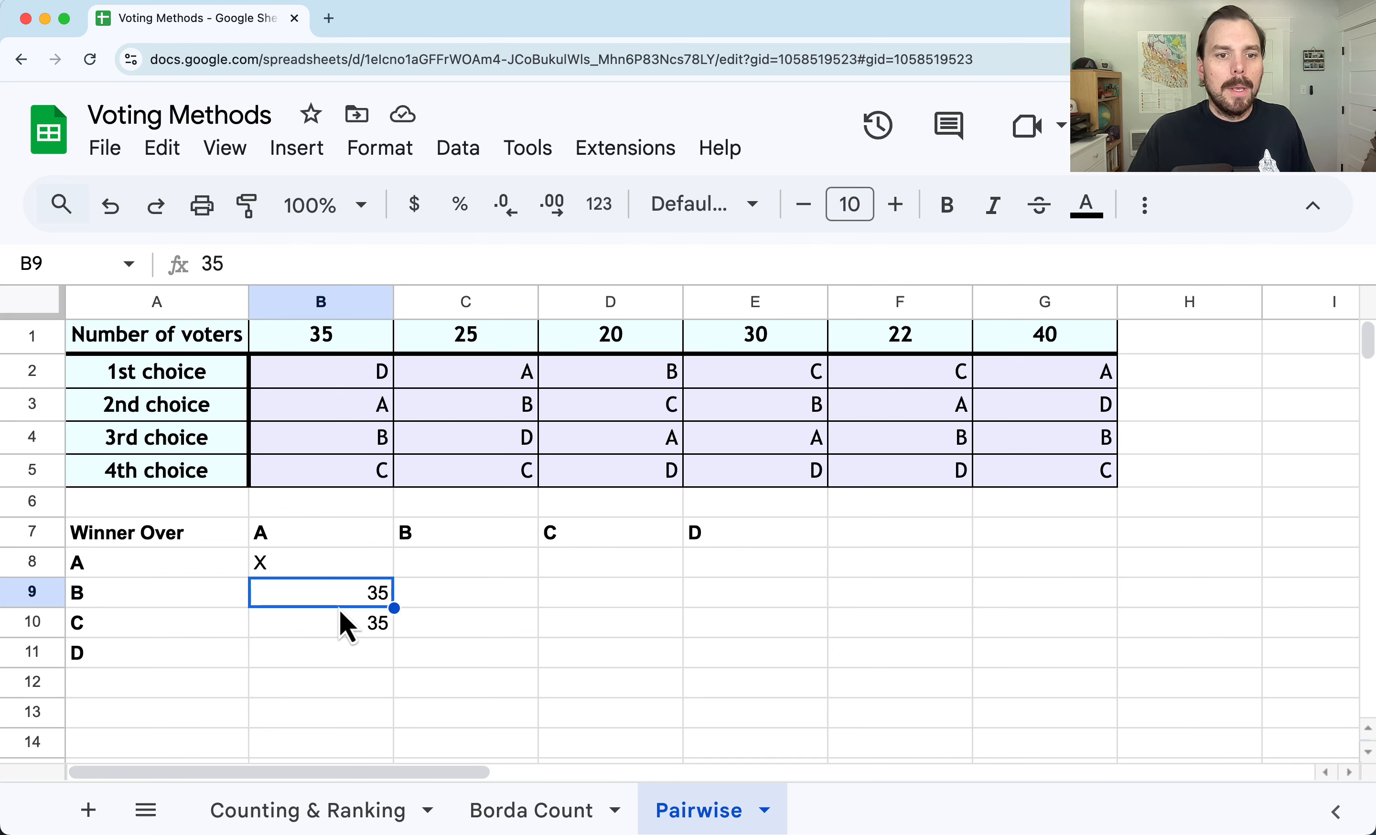
pyautogui.click(491, 302)
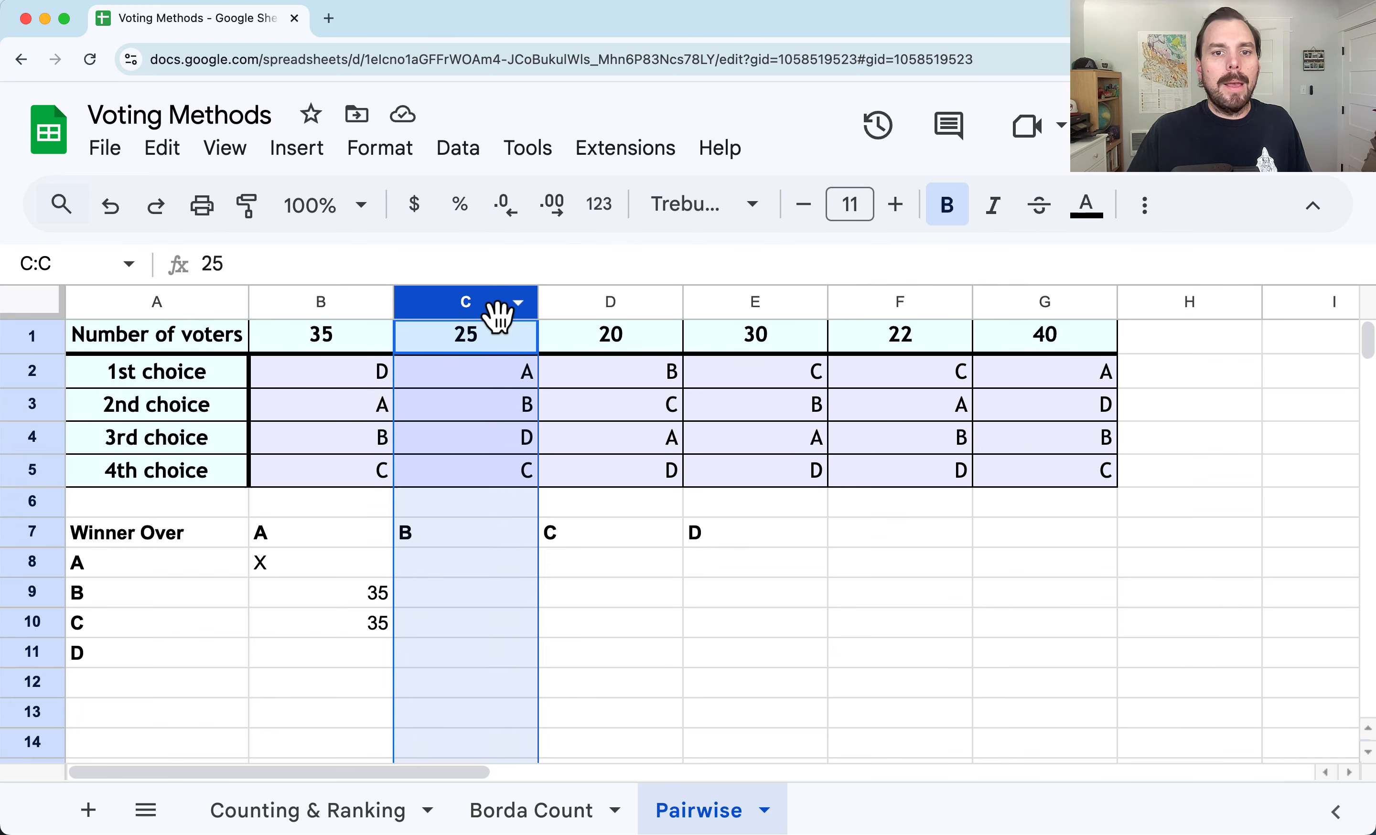
pyautogui.click(585, 303)
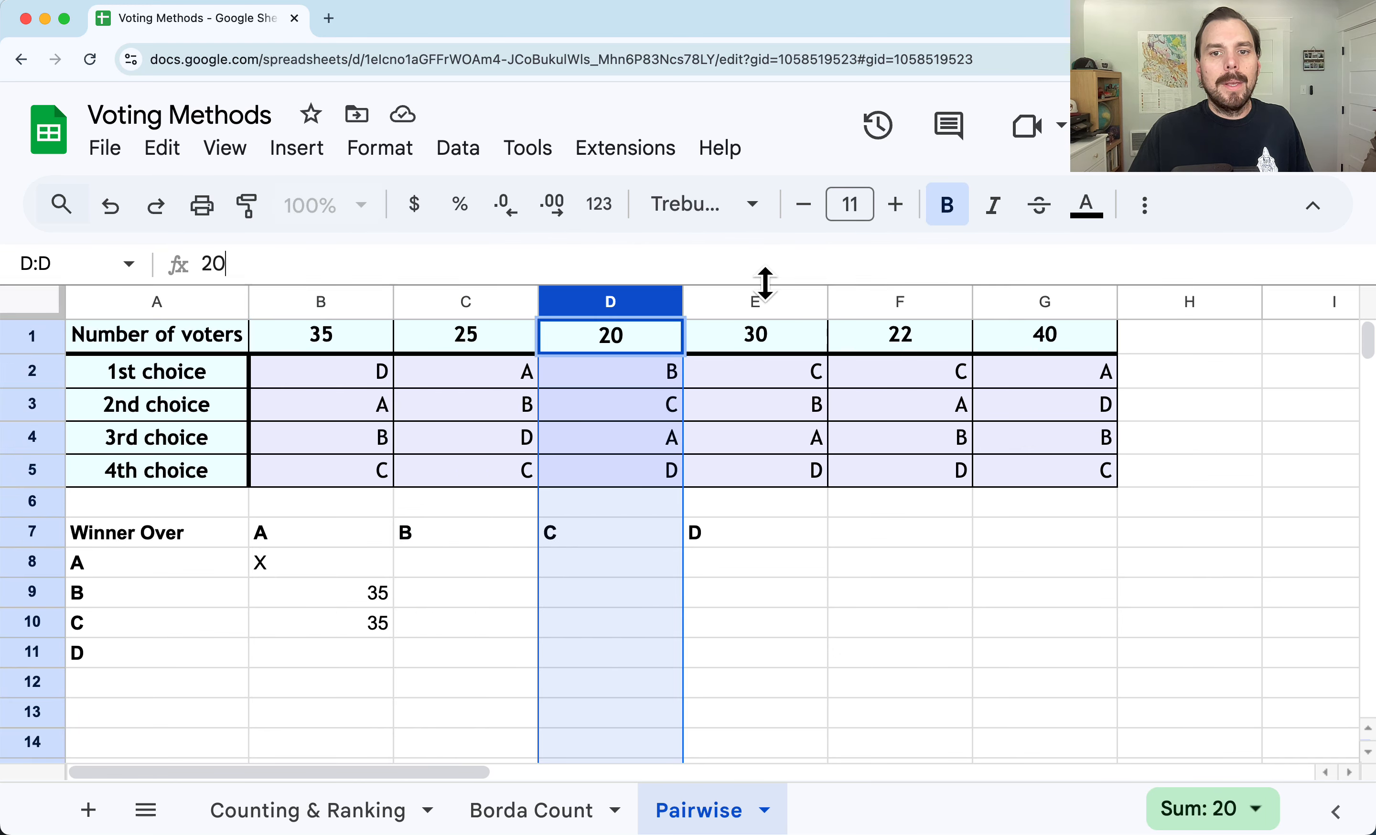
pyautogui.click(768, 302)
pyautogui.click(889, 302)
pyautogui.click(1002, 303)
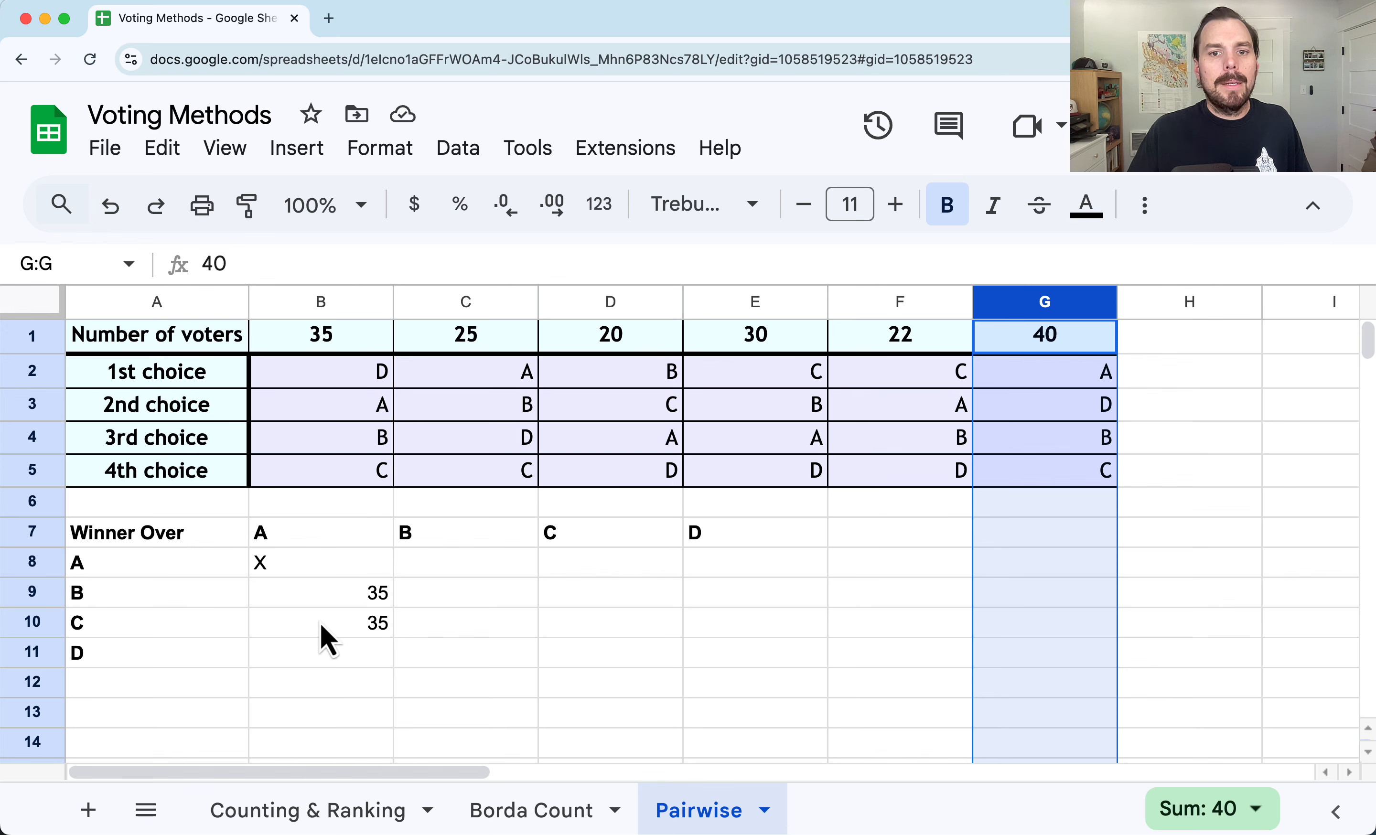
# Total the voters preferring A over B in cell B9 with the formula =SUM(B1,C1,F1,G1)
pyautogui.click(325, 597)
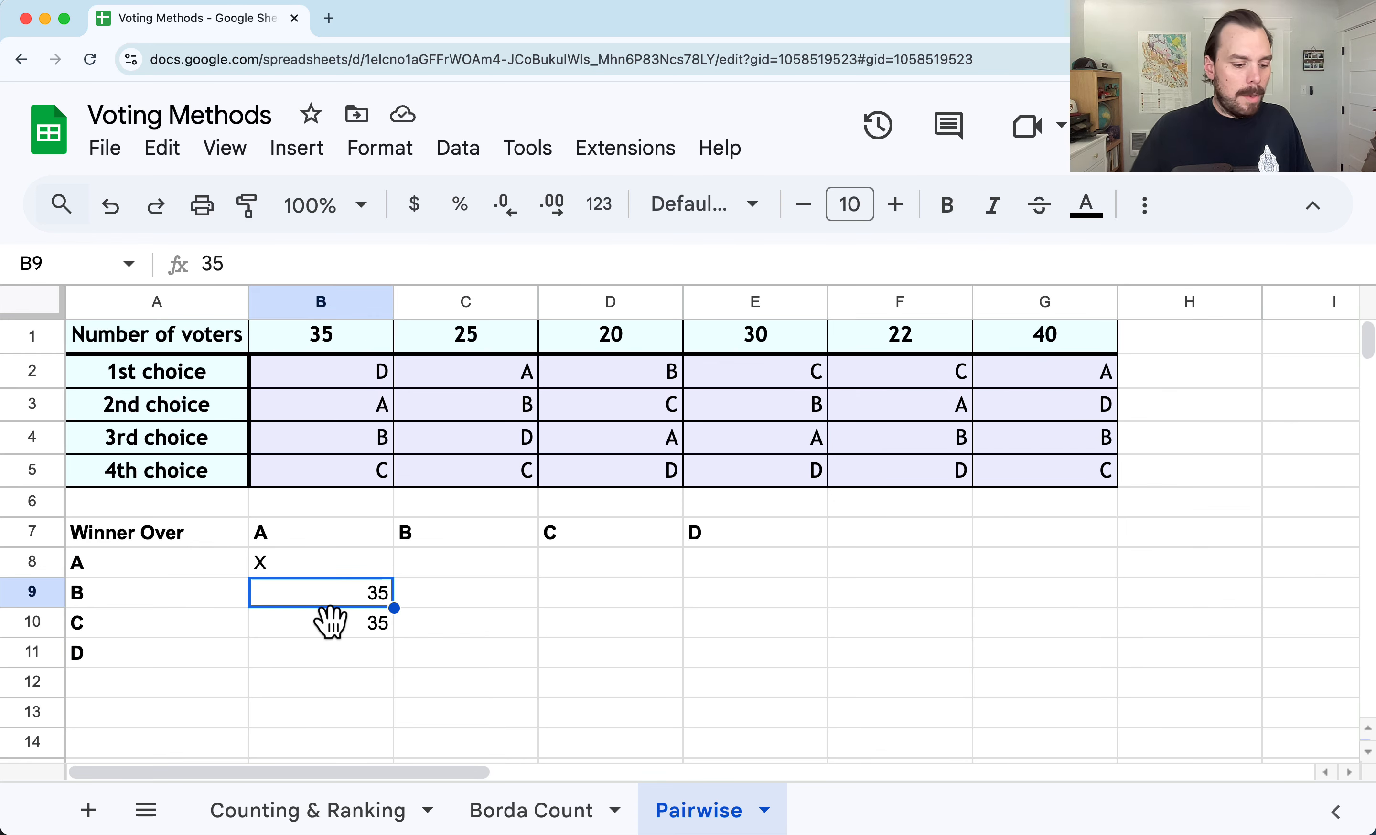
pyautogui.write('=SUMN')
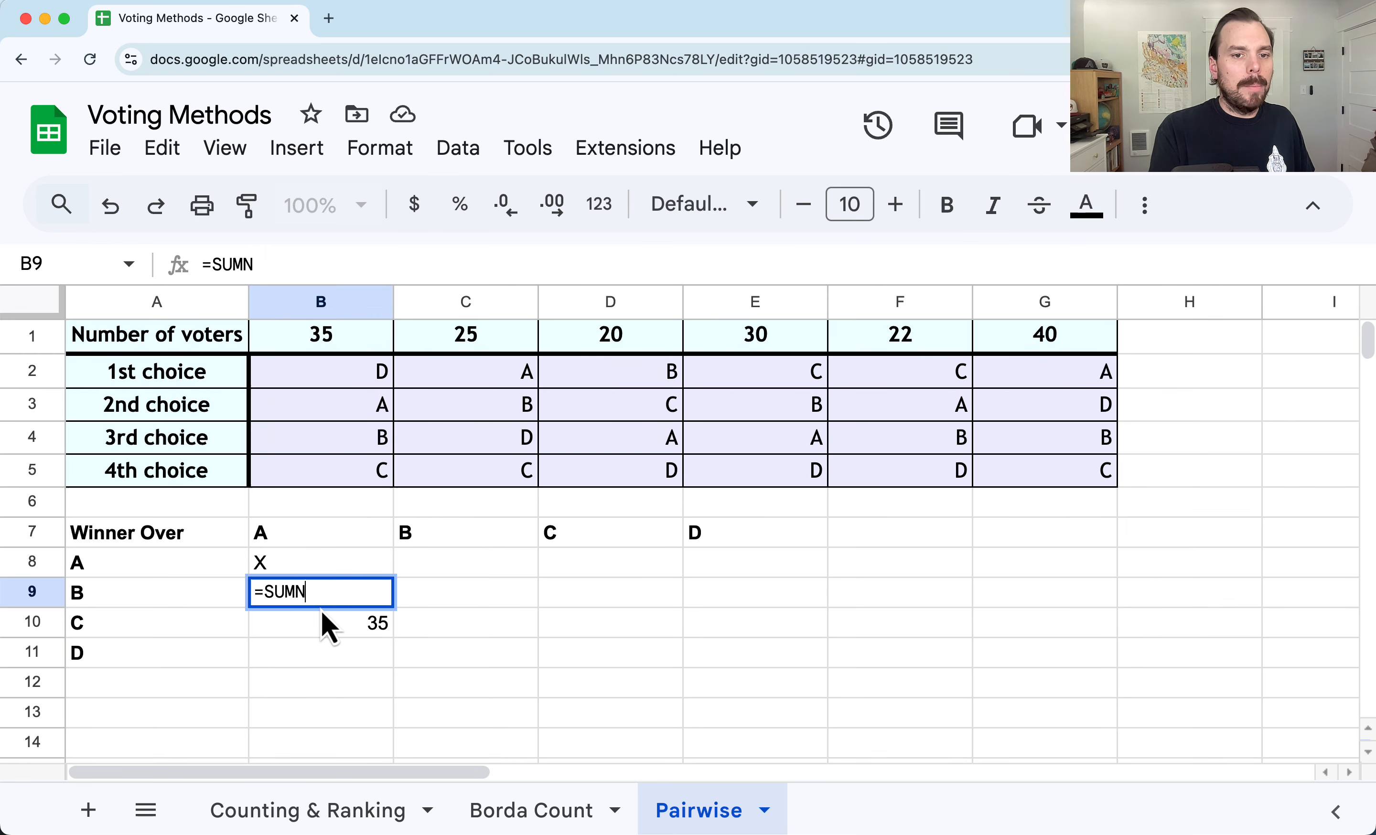
pyautogui.press('BackSpace')
pyautogui.write('(')
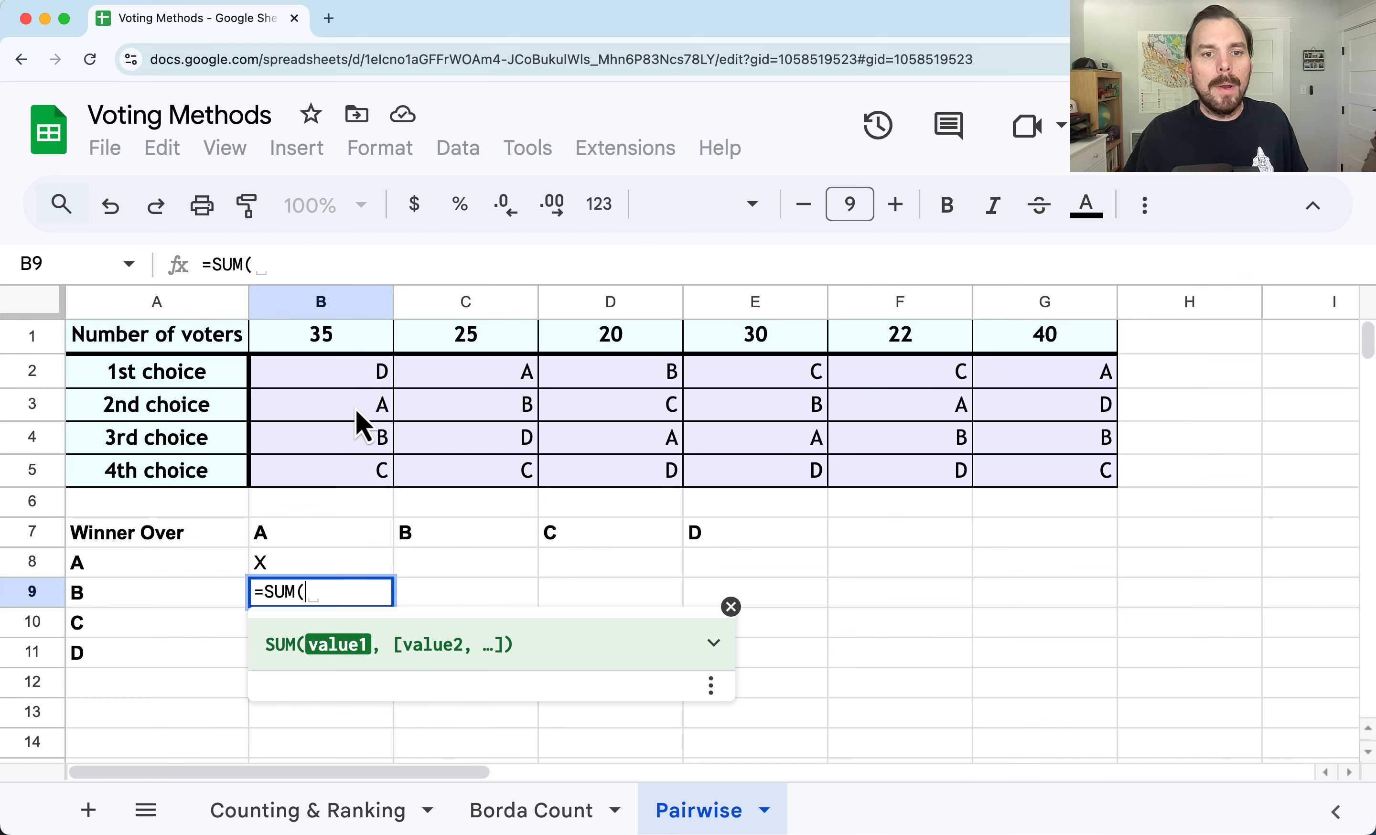
pyautogui.click(343, 342)
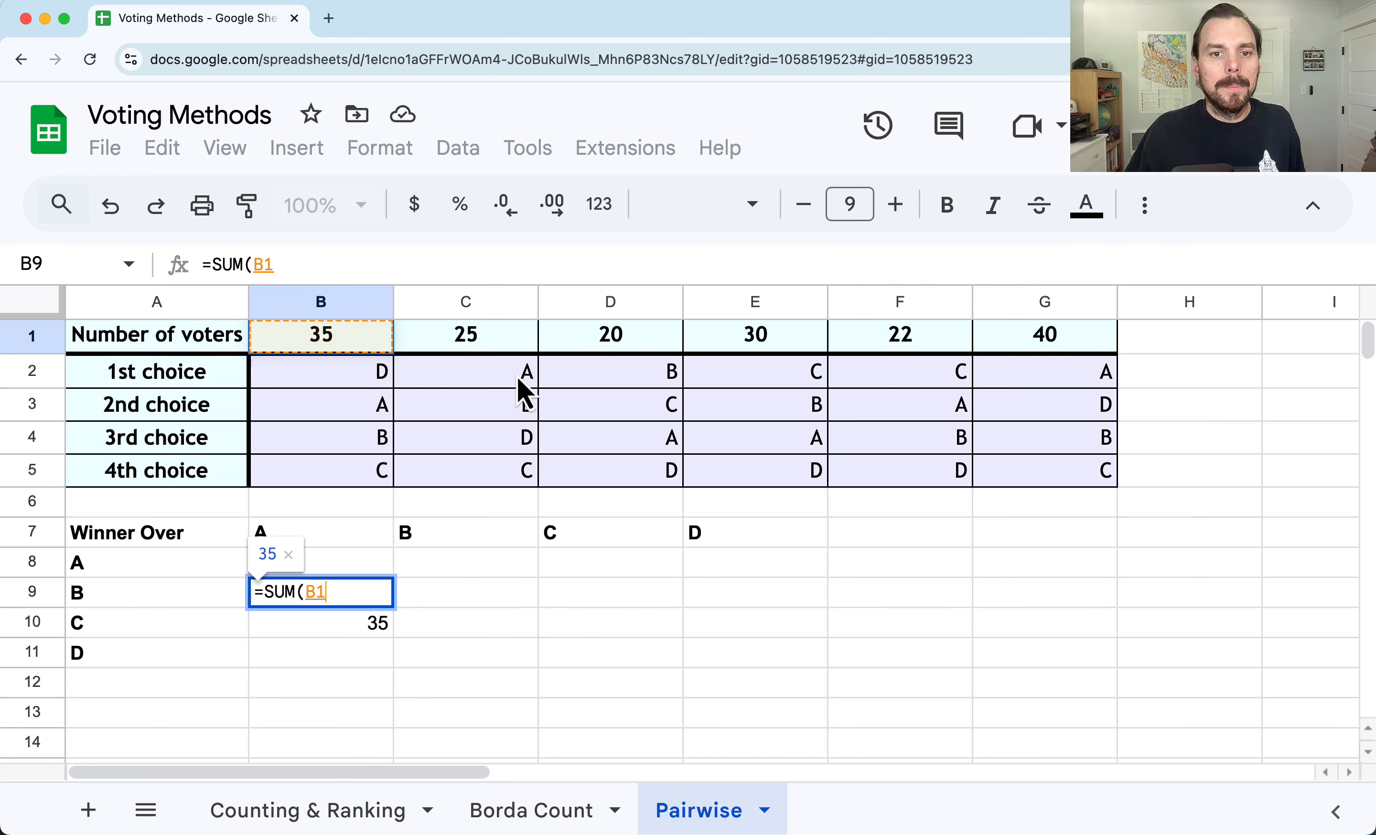
pyautogui.write(',')
pyautogui.click(507, 339)
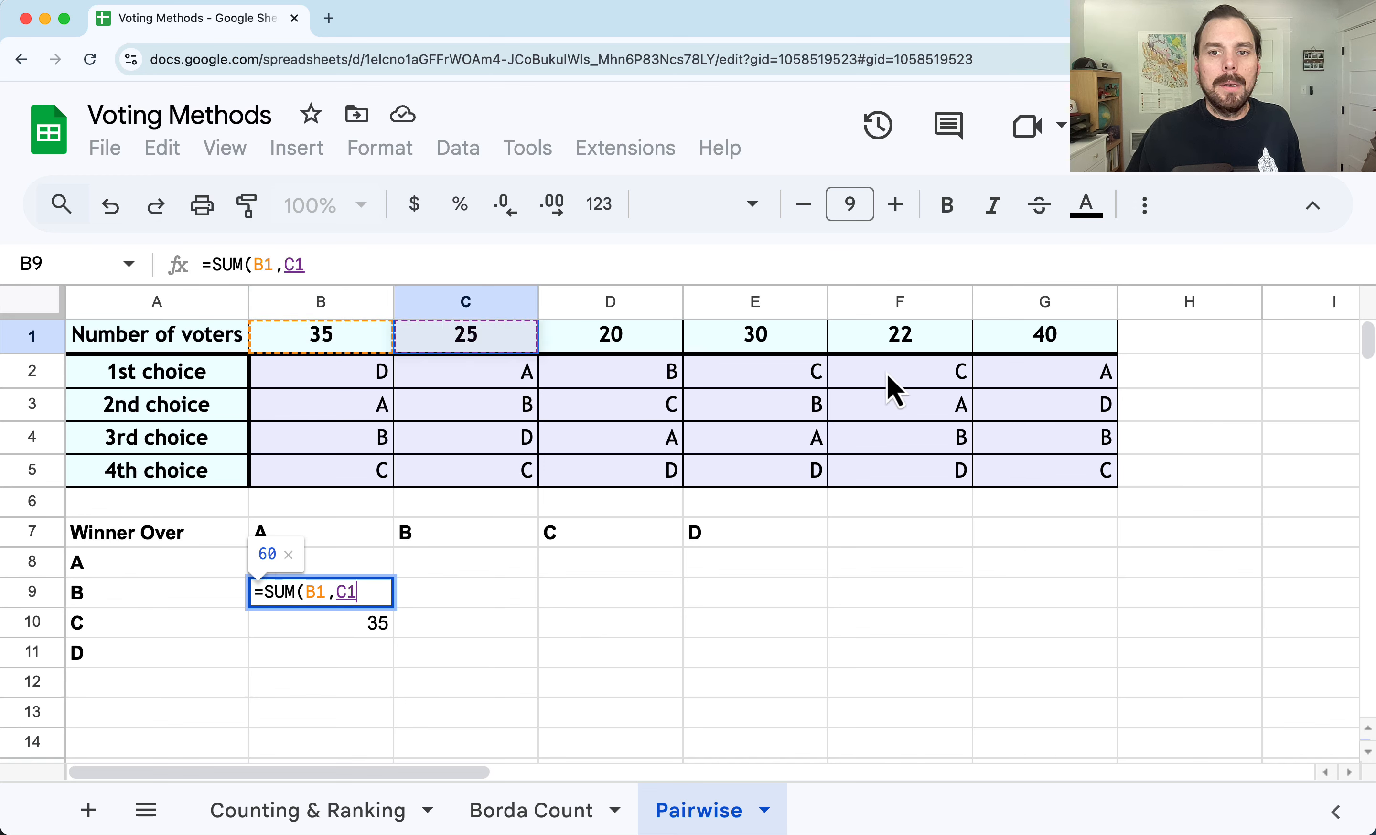
pyautogui.write(',')
pyautogui.click(895, 345)
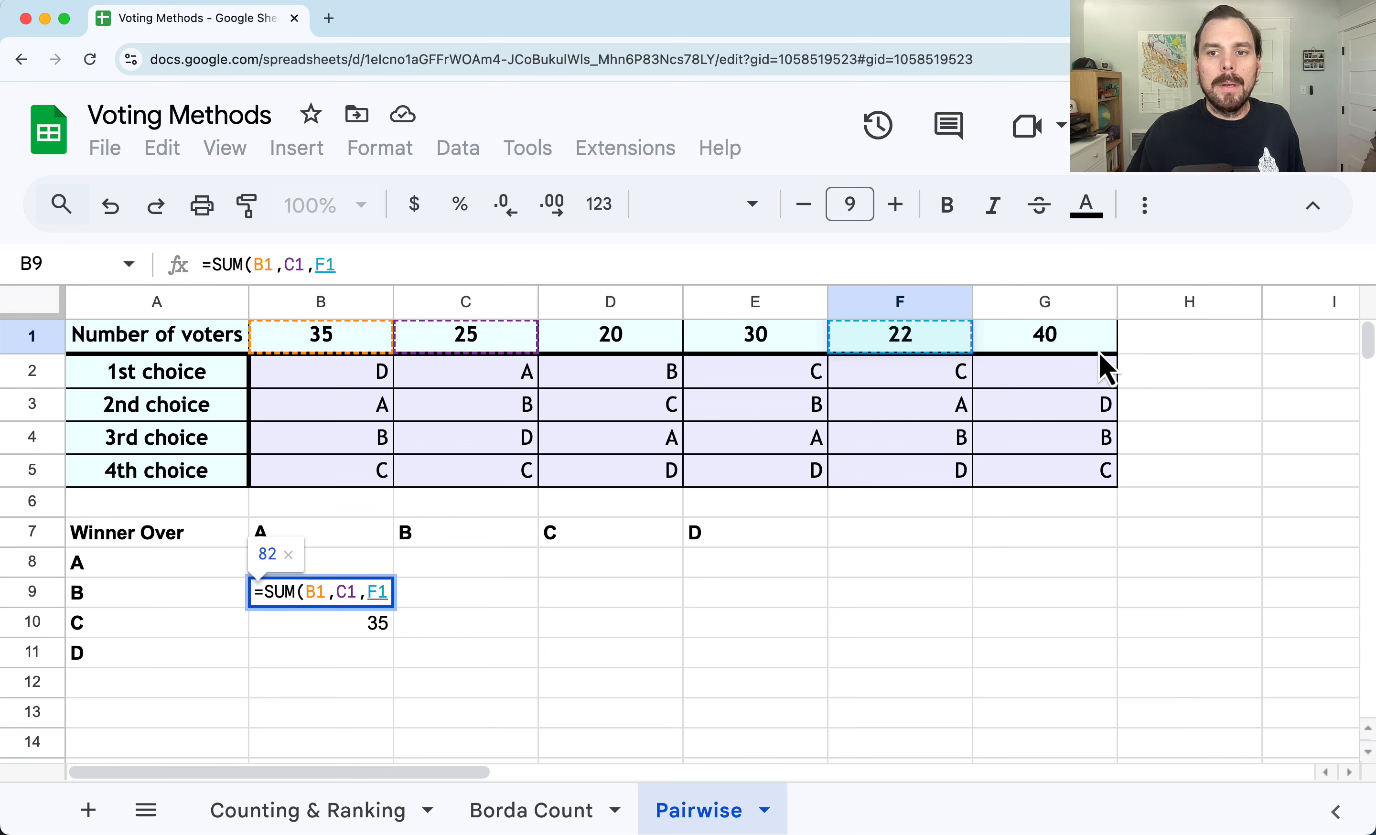
pyautogui.write(',')
pyautogui.click(1075, 332)
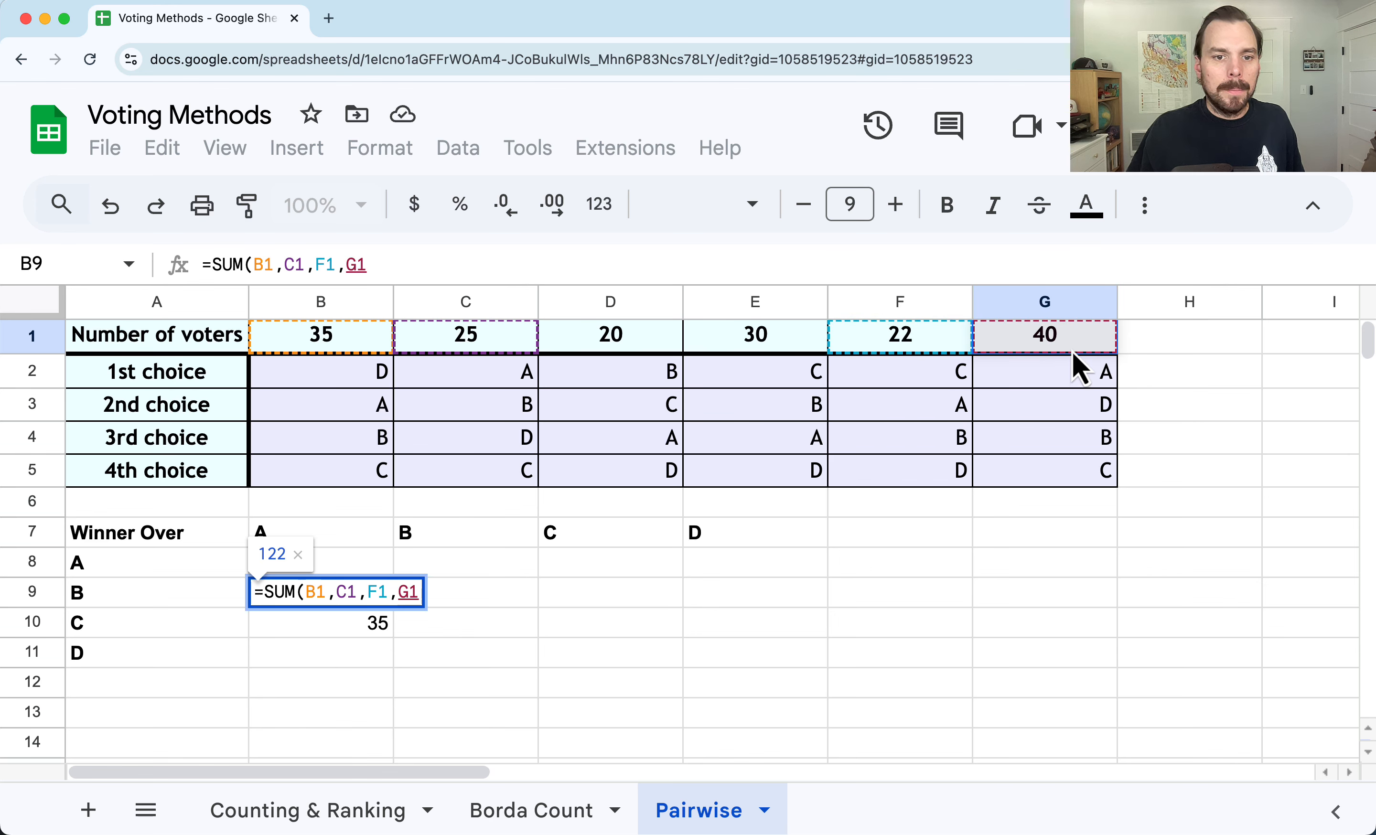
pyautogui.write(')')
pyautogui.press('Return')
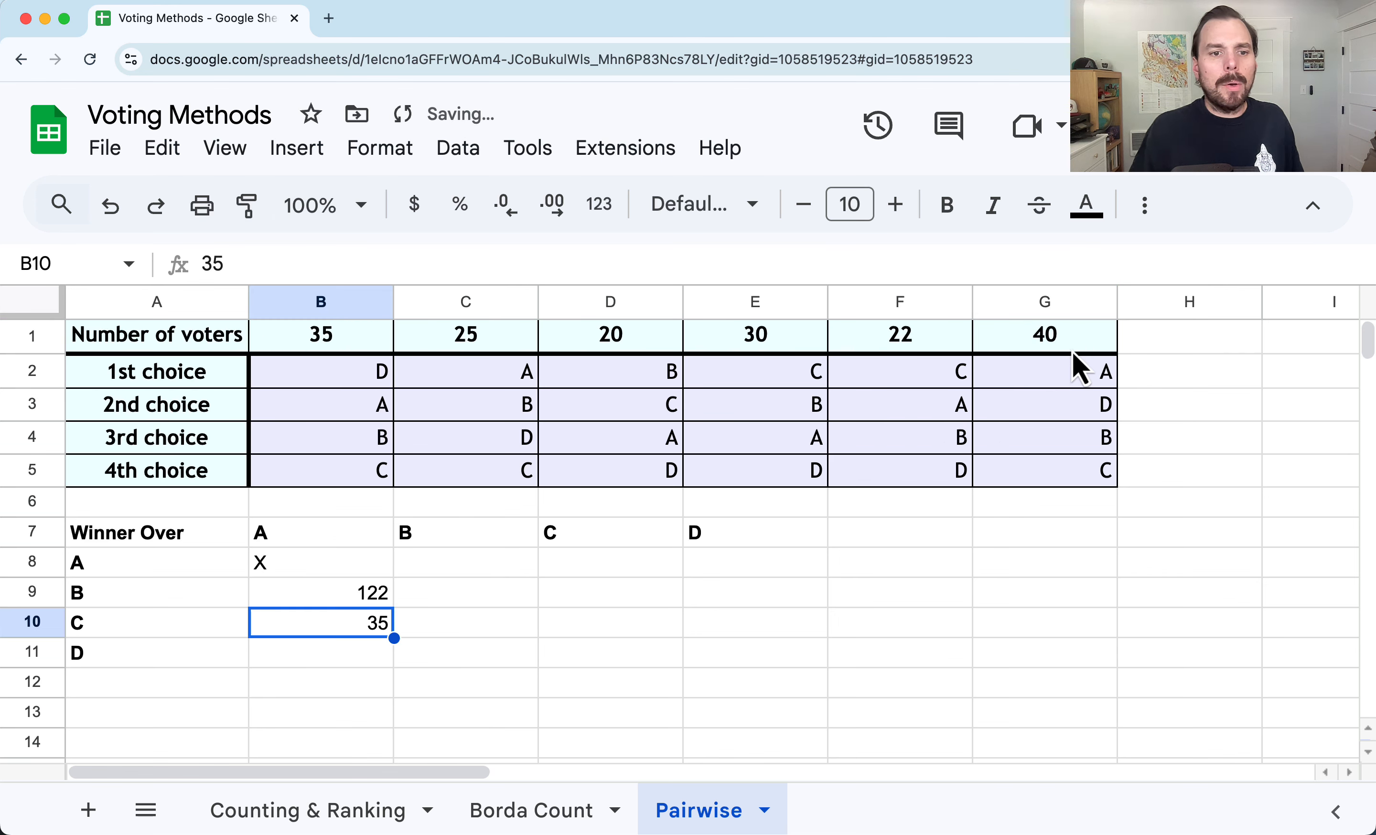
pyautogui.click(352, 600)
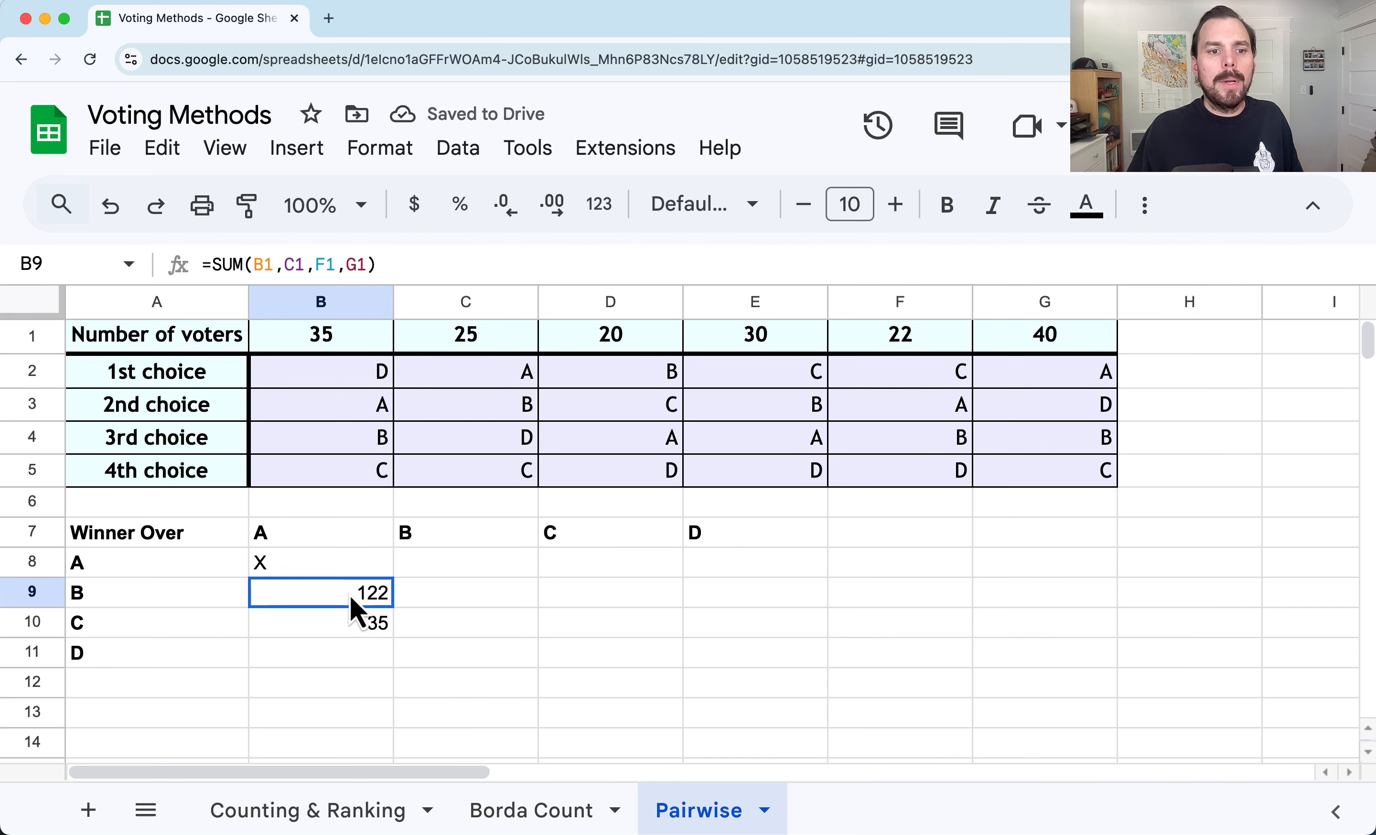
# Total the voters for A over C in cell B10 with the formula =SUM(B1,C1,G1)
pyautogui.click(348, 628)
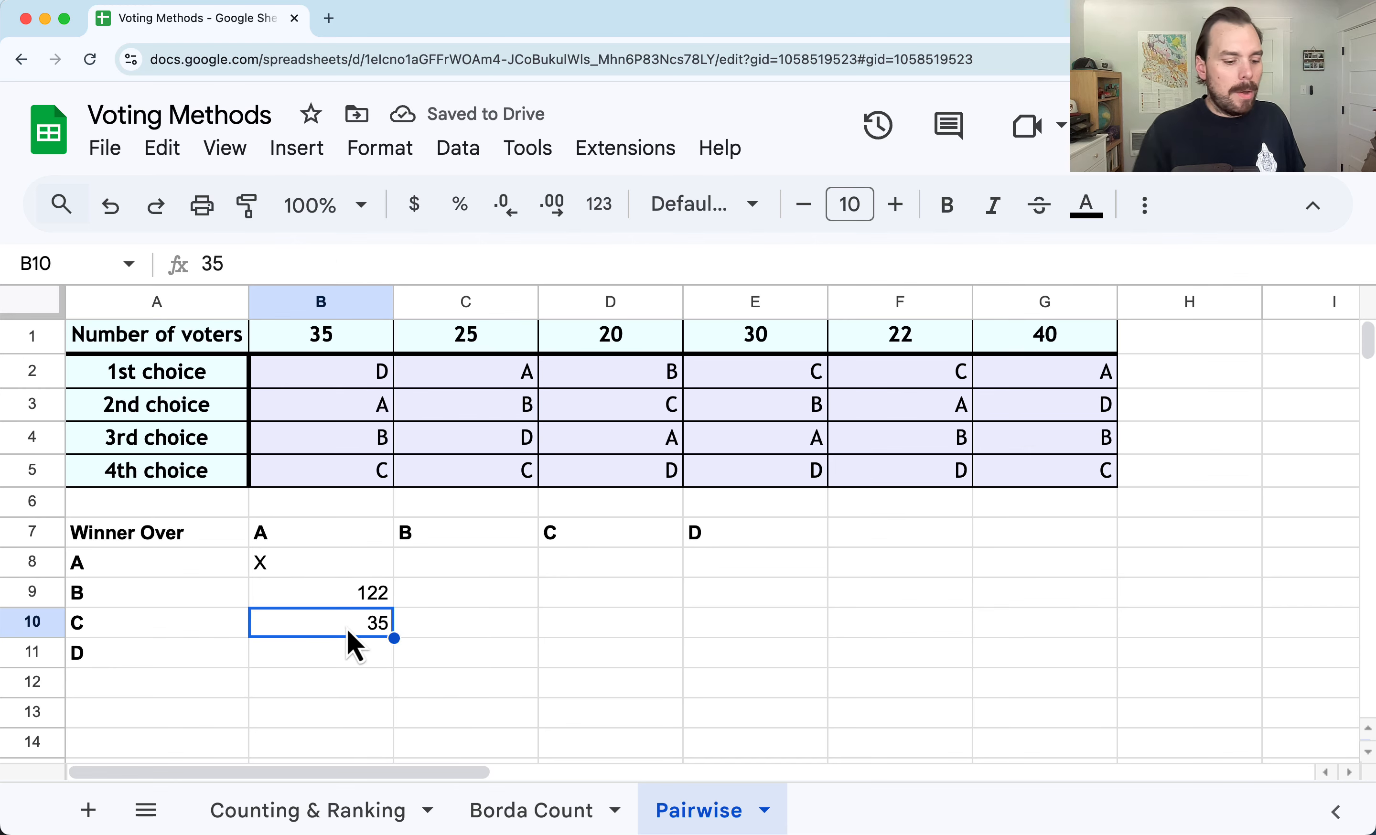
pyautogui.write('=SUM(')
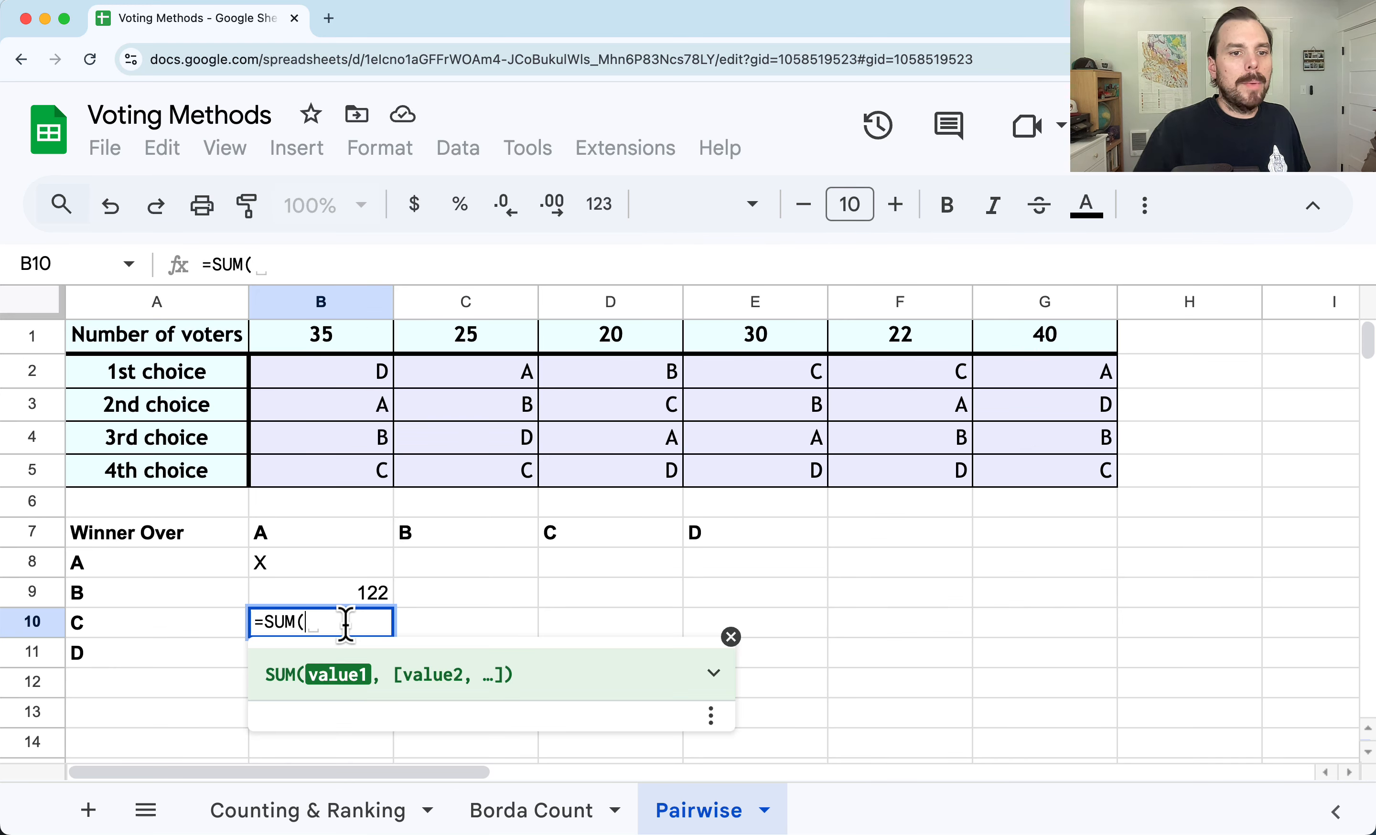
pyautogui.click(358, 342)
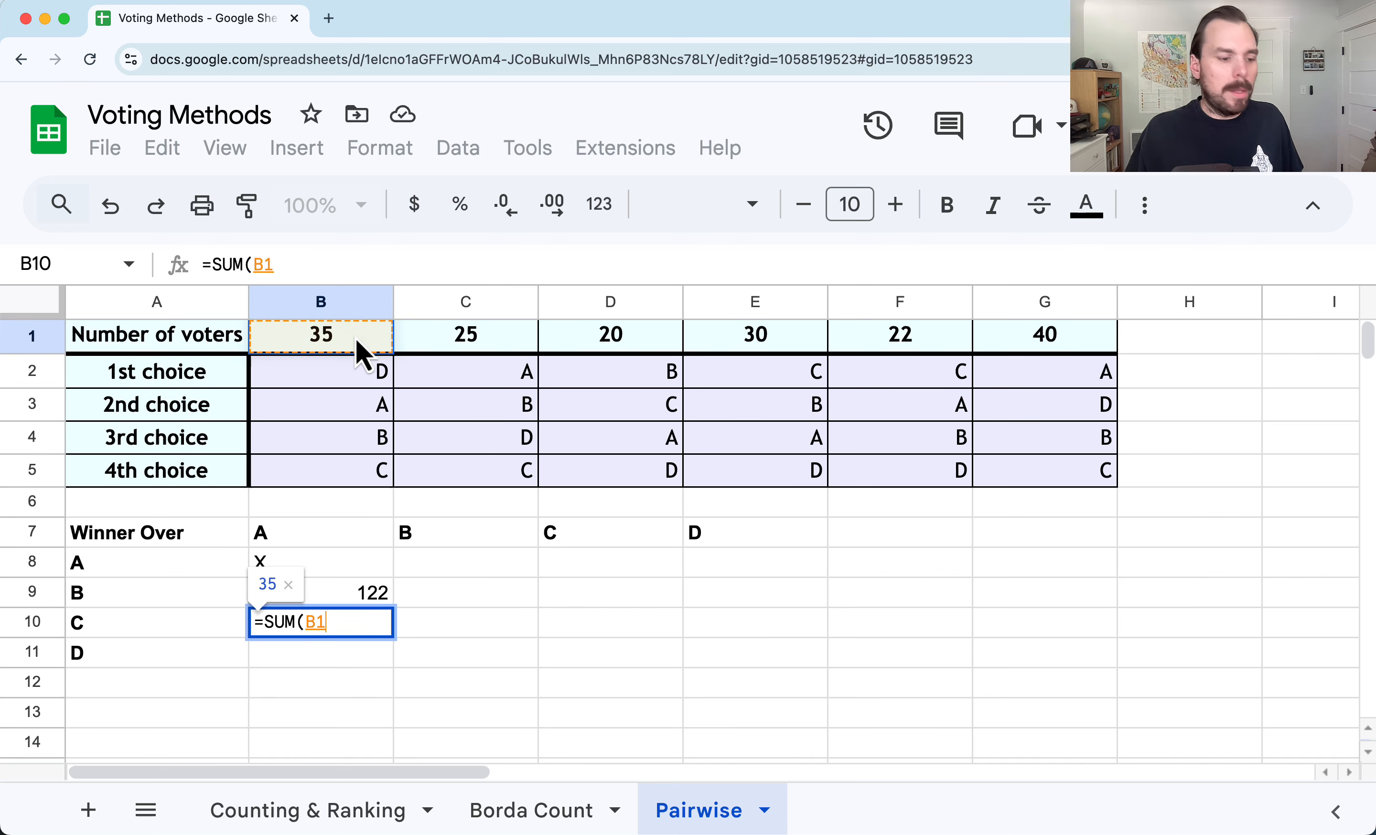
pyautogui.write(',')
pyautogui.click(464, 345)
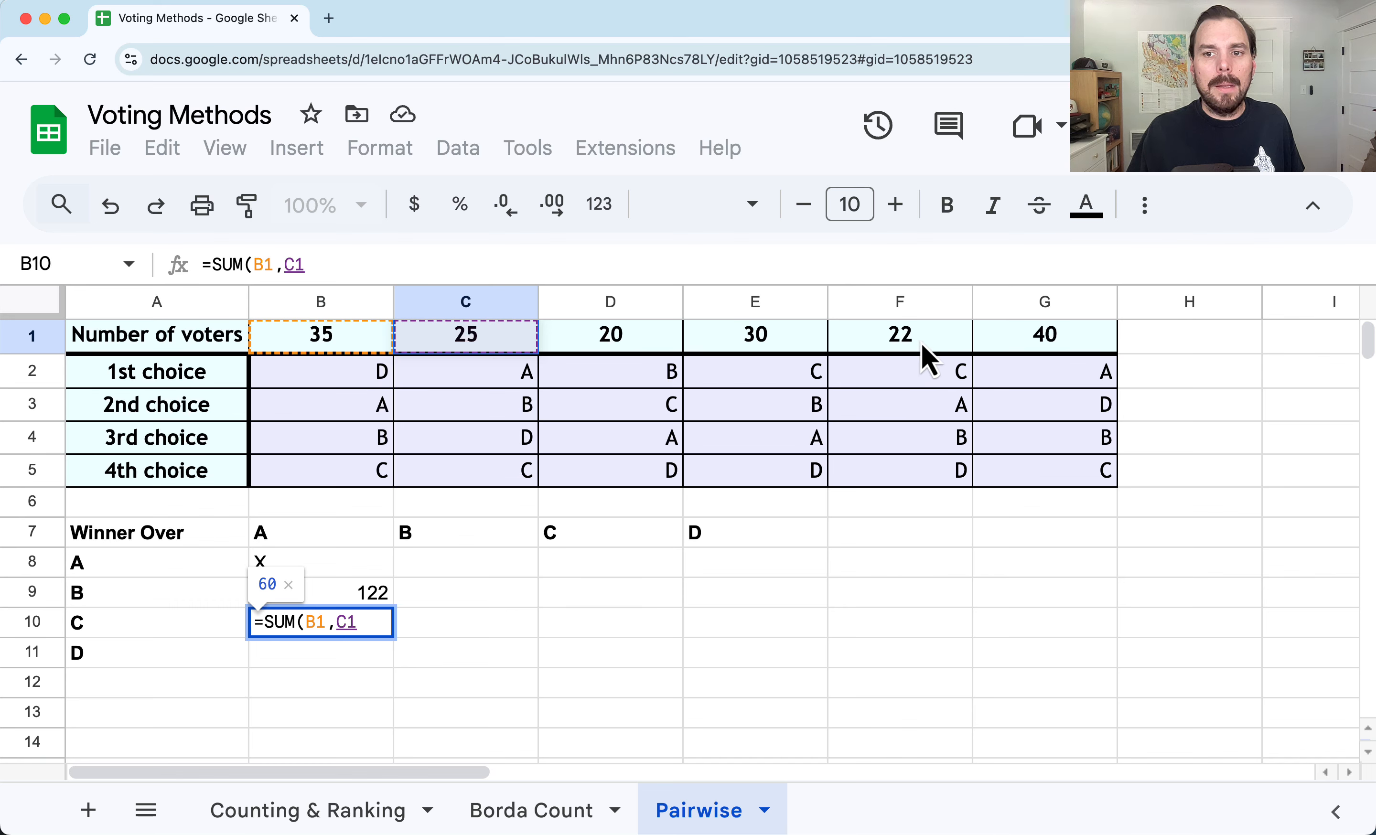
pyautogui.write(',')
pyautogui.click(1078, 342)
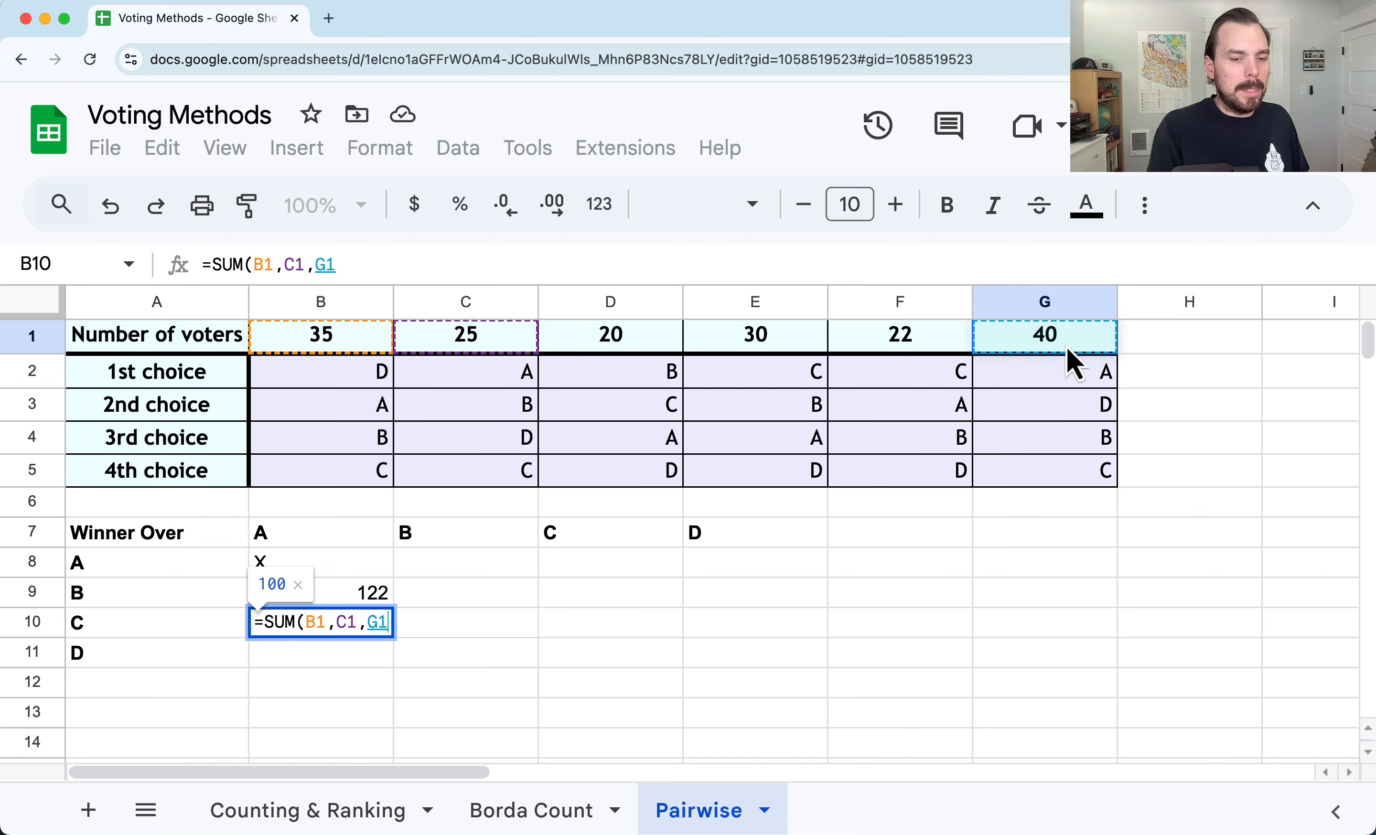
pyautogui.write(')')
pyautogui.press('Return')
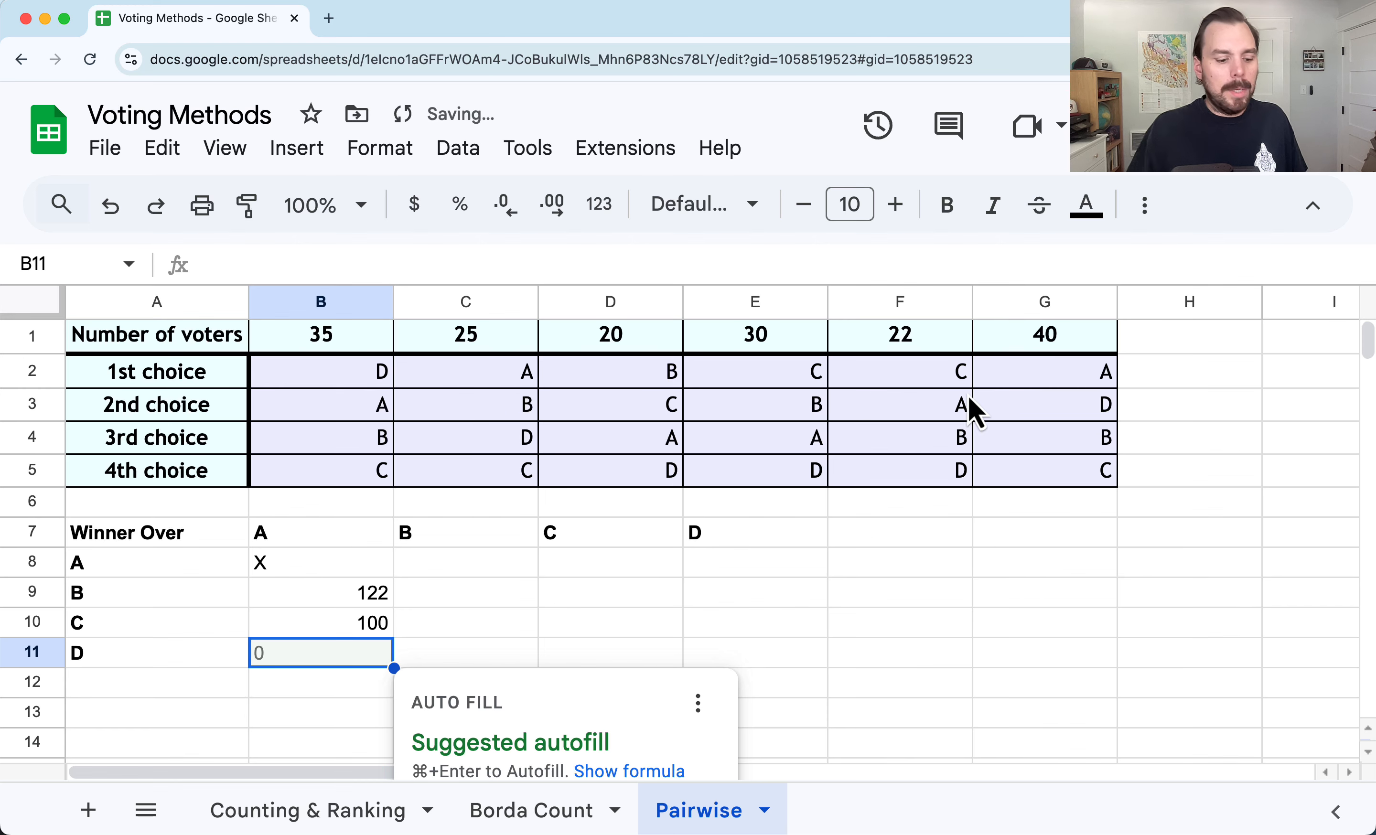
# Total the voters preferring A over D in cell B11 with the formula =SUM(C1,D1,E1,F1,G1)
pyautogui.write('=SUM(')
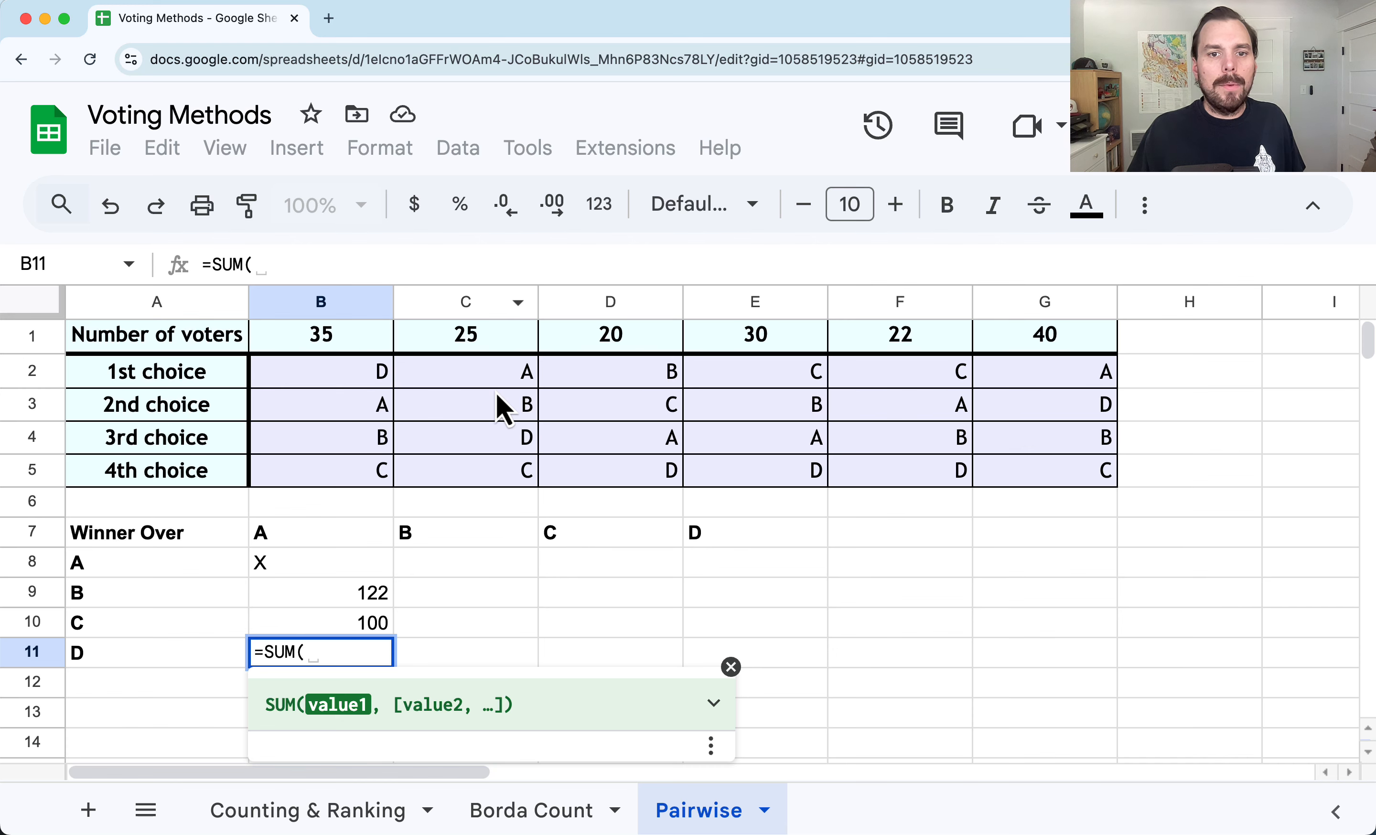
pyautogui.click(481, 335)
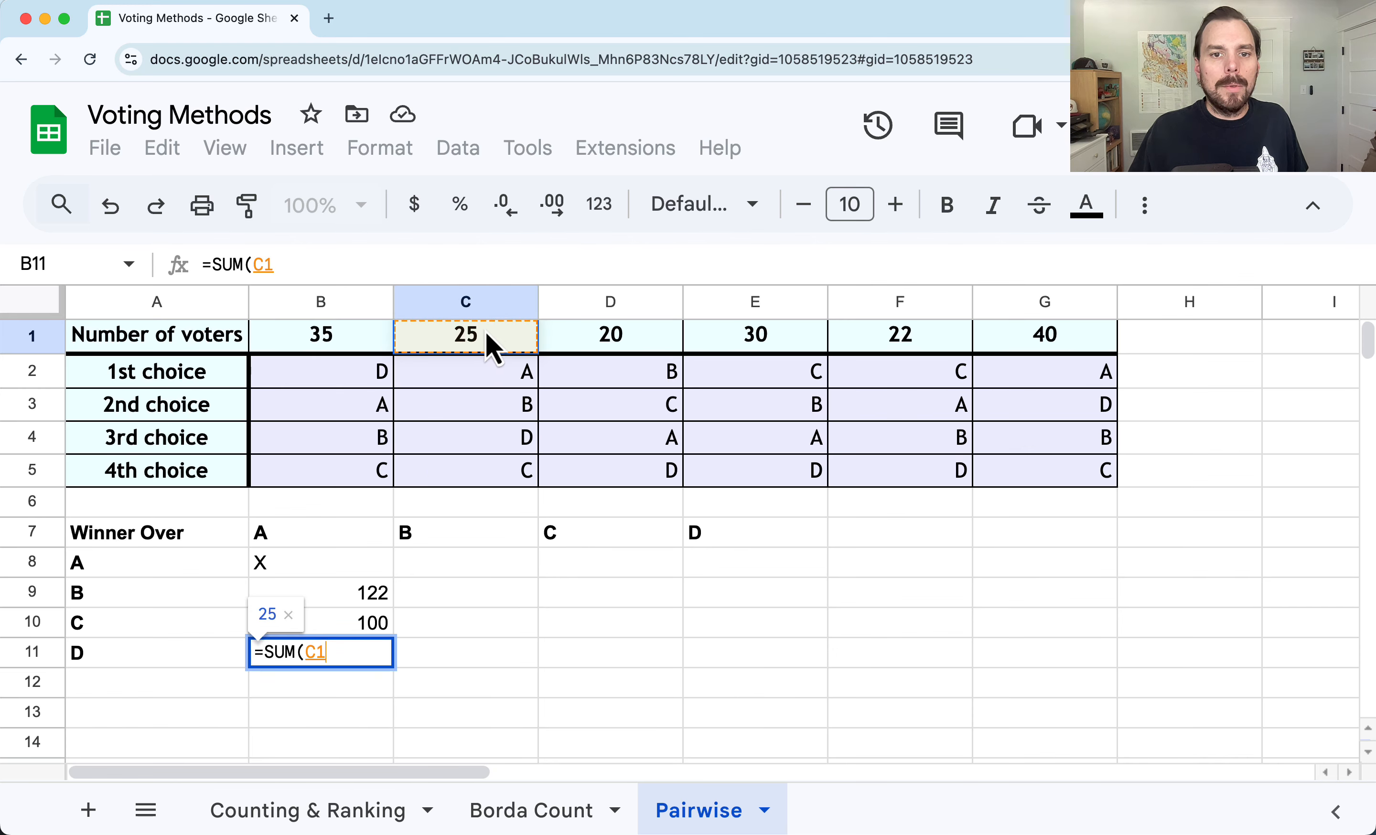
pyautogui.write(',')
pyautogui.click(608, 342)
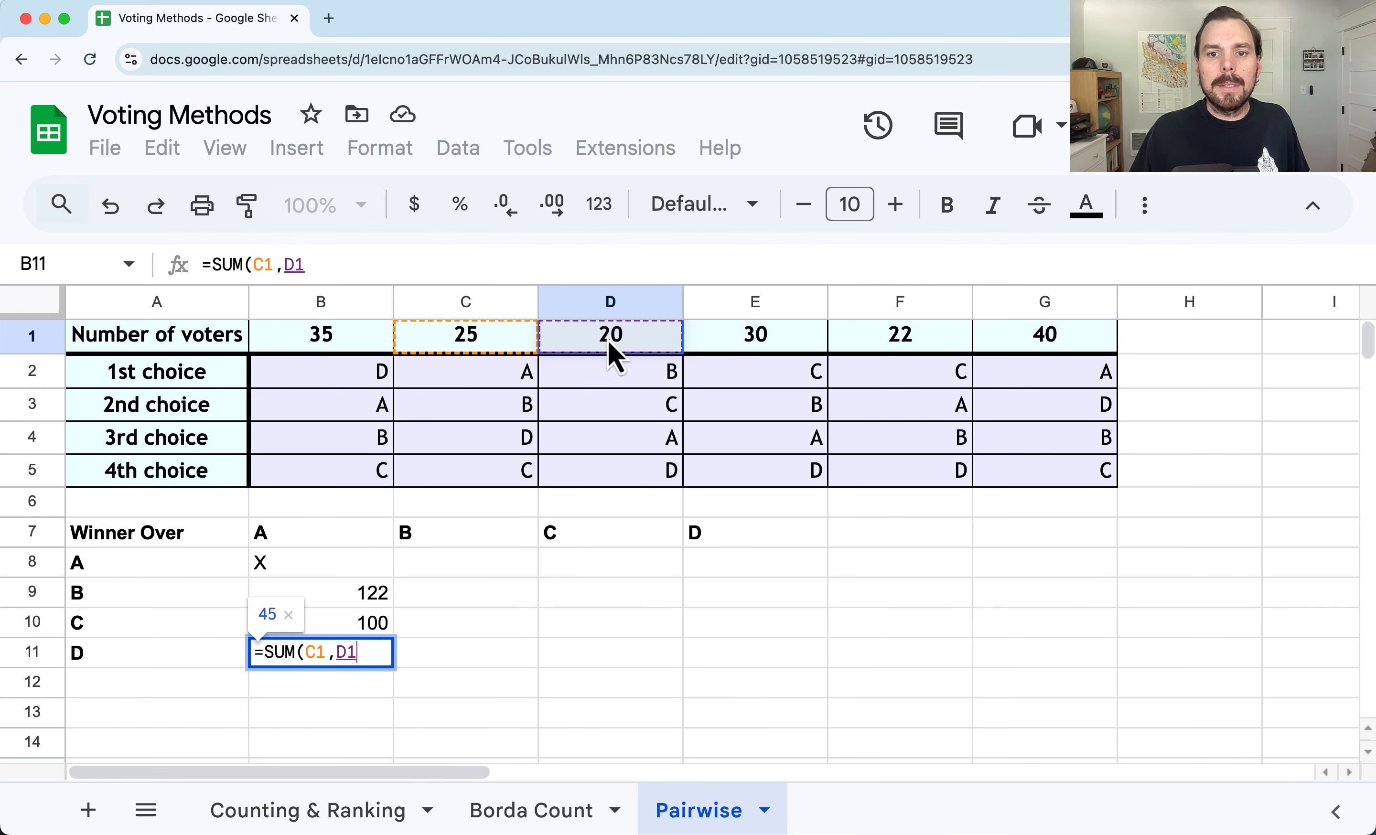
pyautogui.write(',')
pyautogui.click(796, 344)
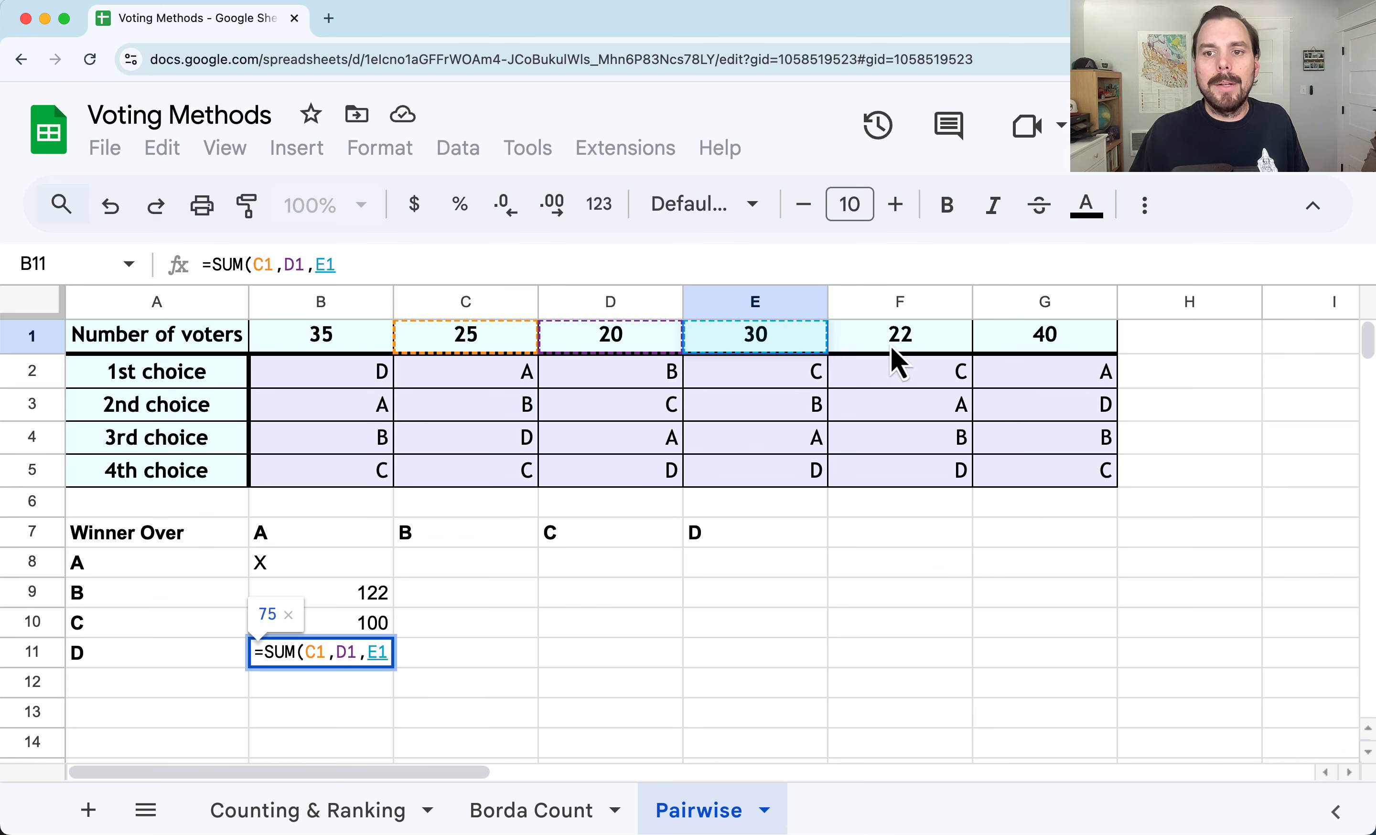
pyautogui.write(',')
pyautogui.click(937, 333)
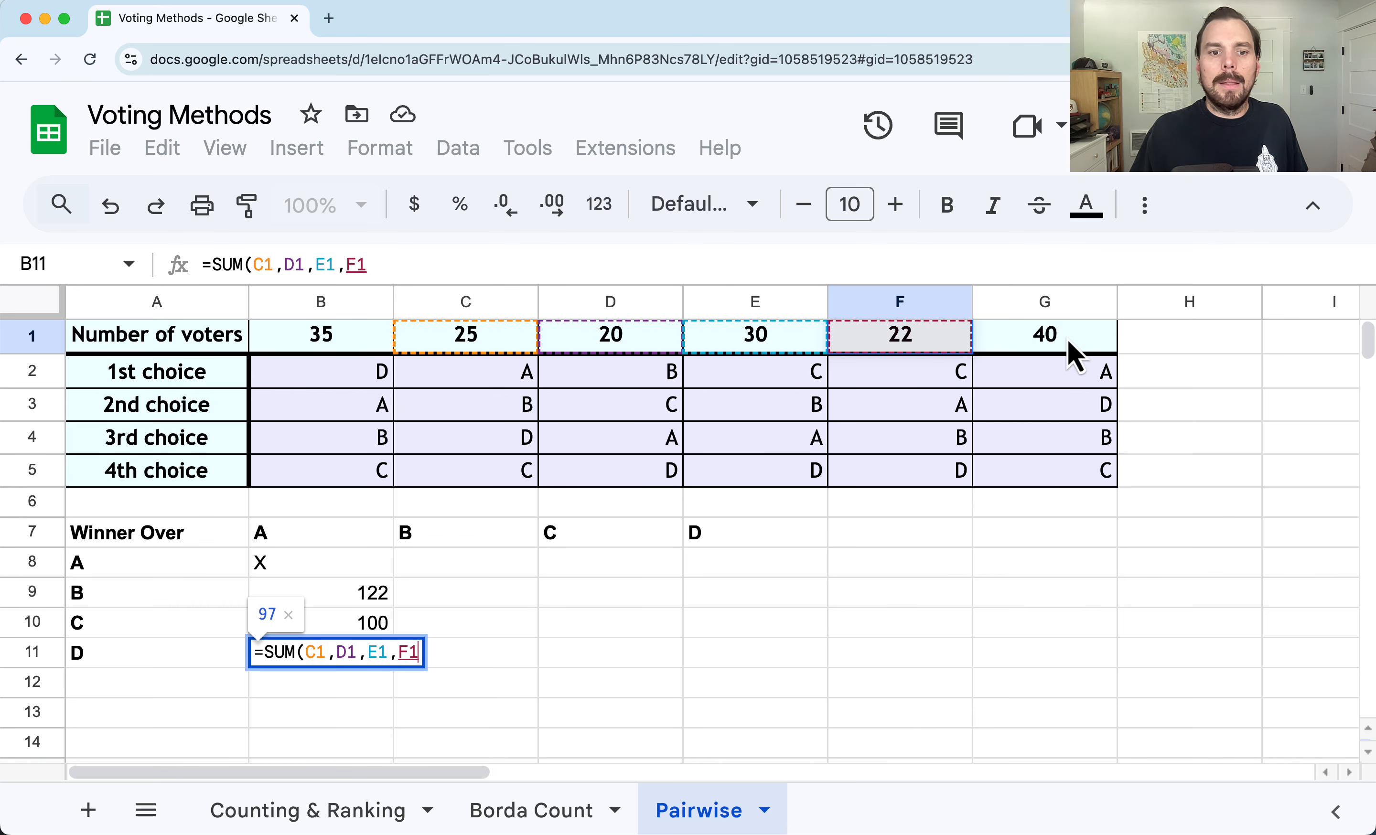
pyautogui.write(',')
pyautogui.click(1067, 342)
pyautogui.write(')')
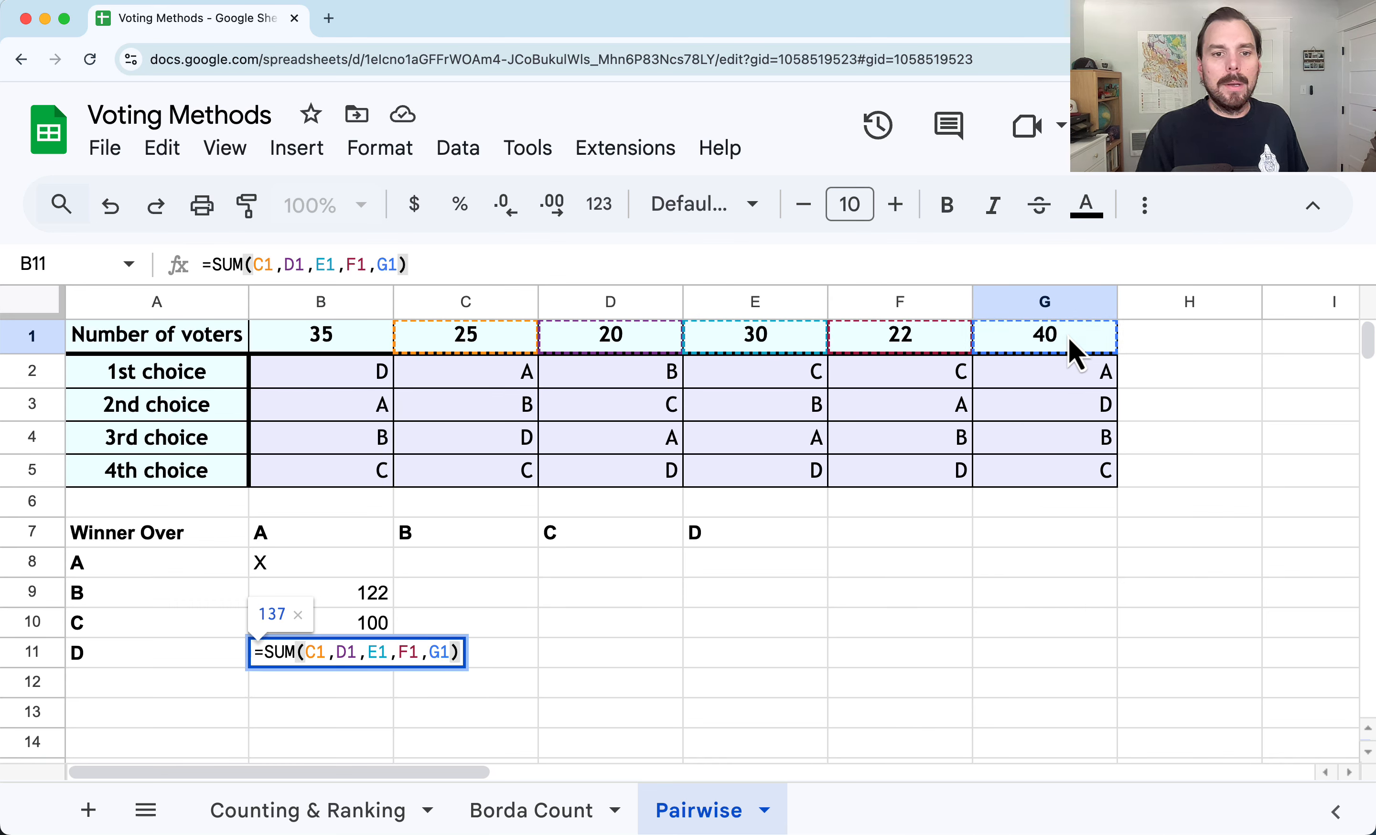
pyautogui.press('Return')
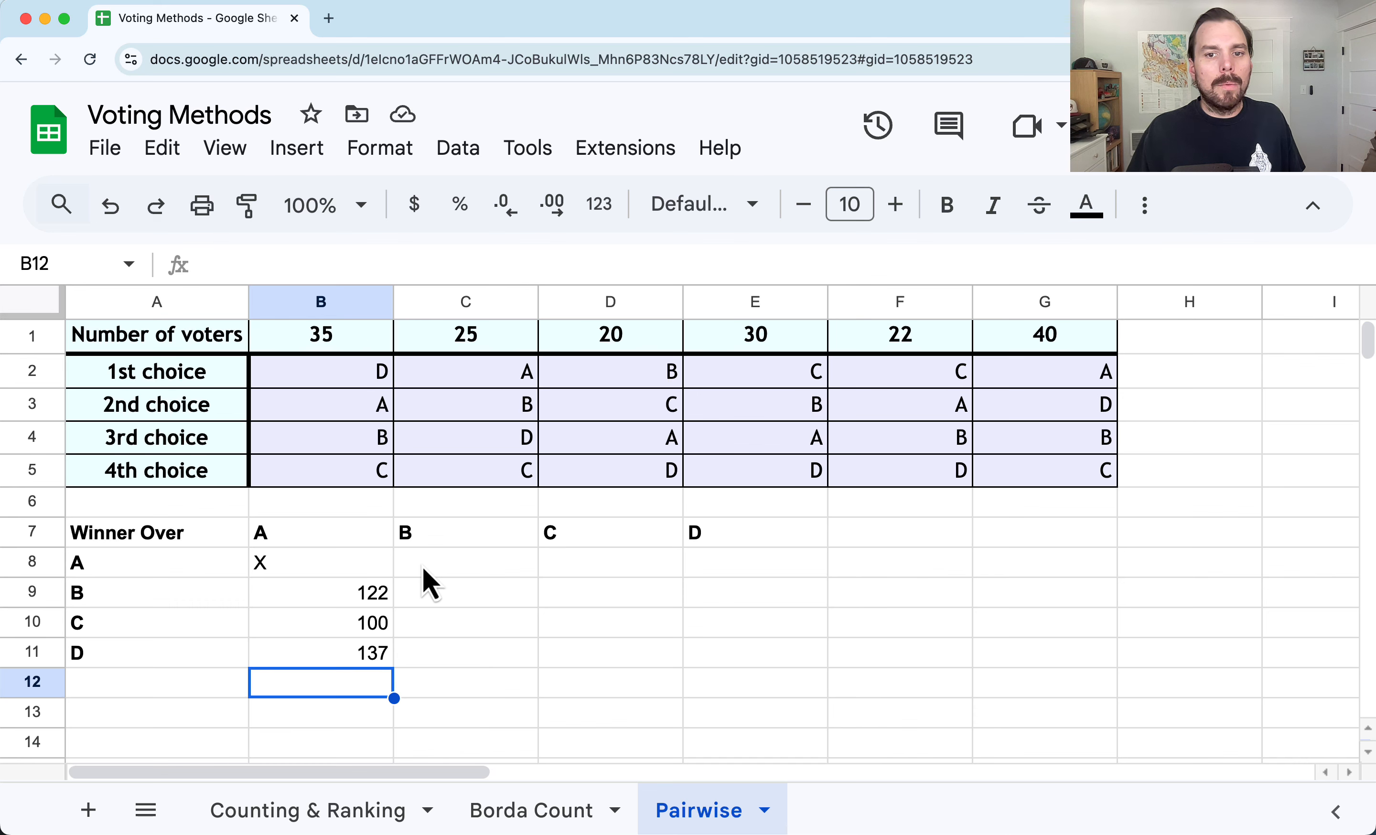
# Total the voters preferring B over A in cell C8 with the formula =SUM(D1,E1)
pyautogui.click(450, 563)
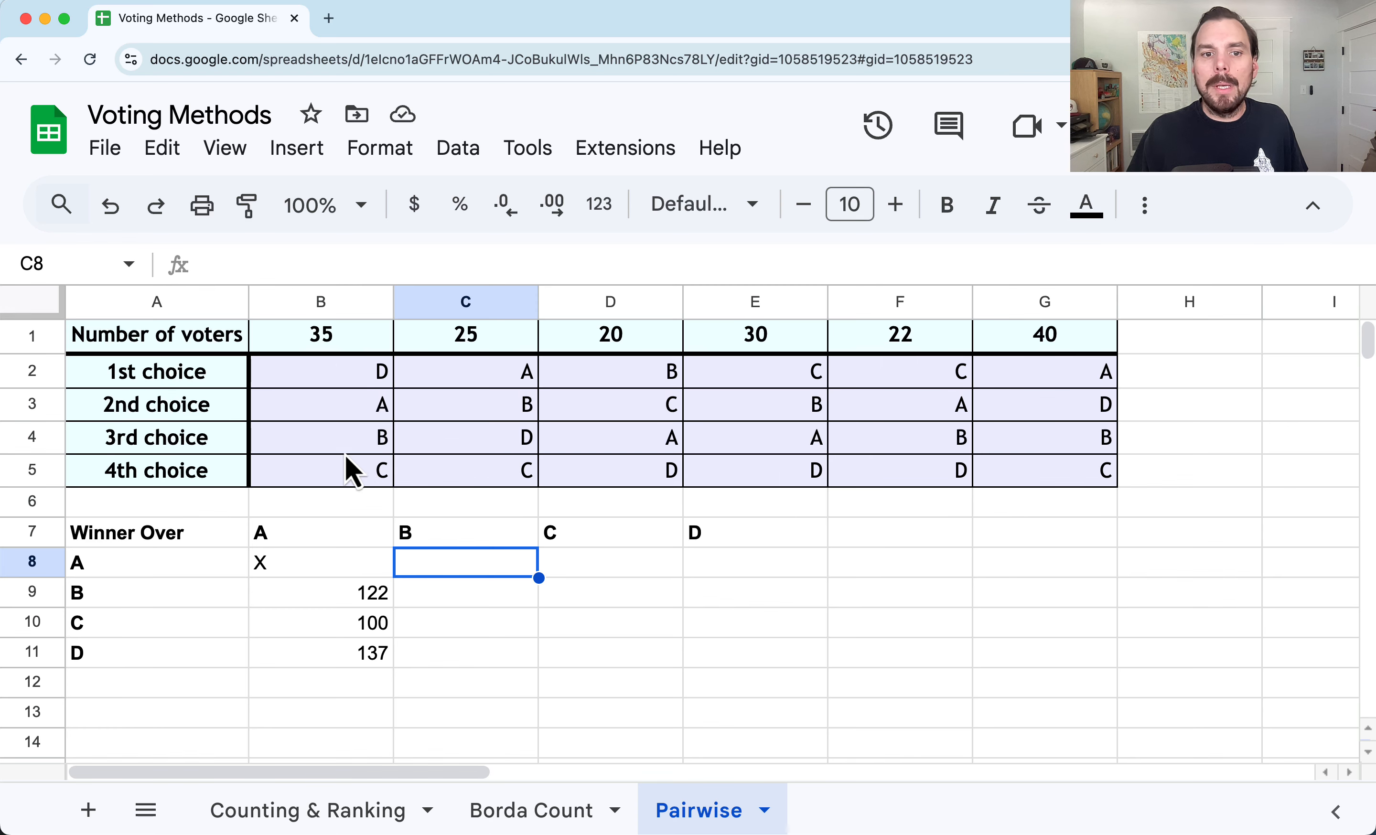
pyautogui.write('=SUM(')
pyautogui.click(647, 343)
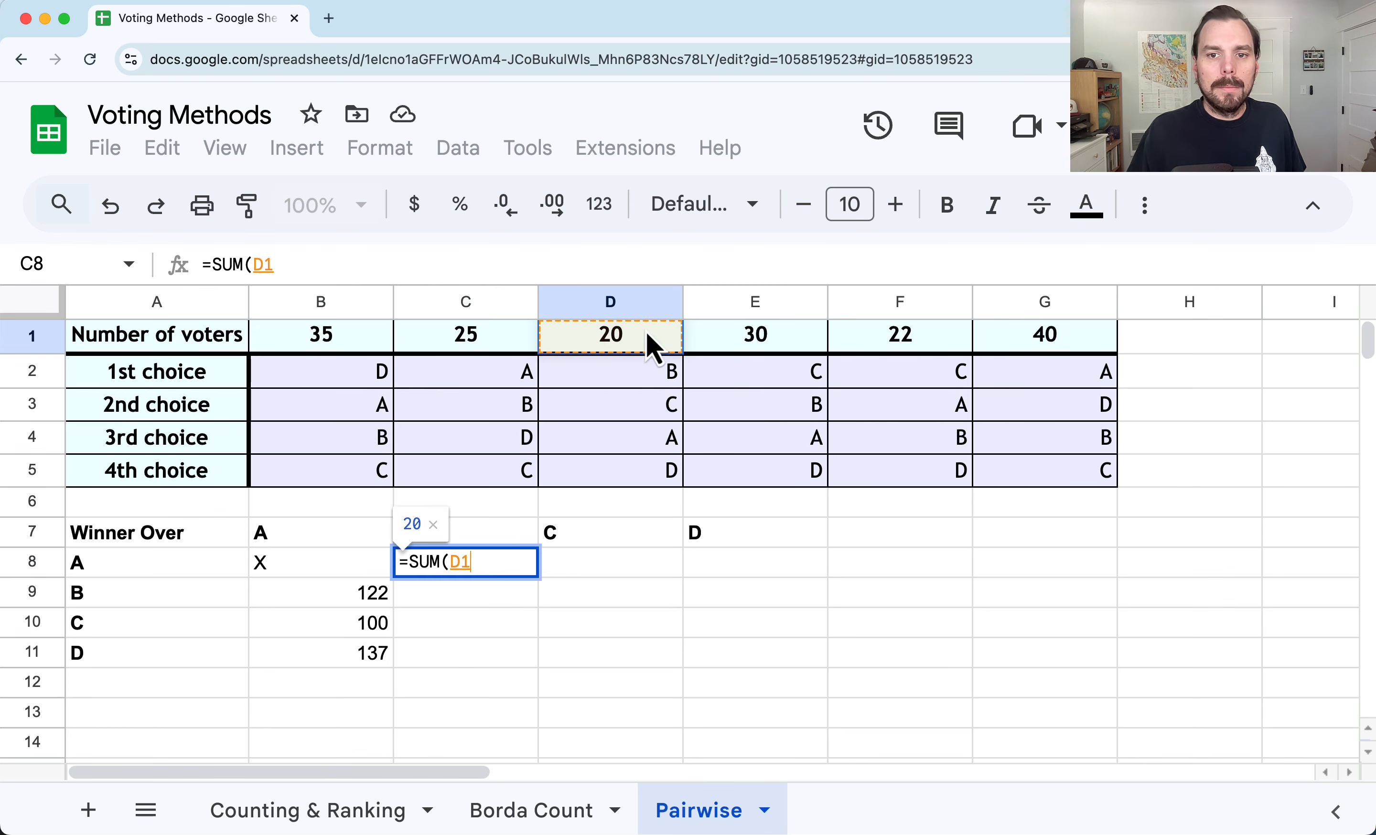
pyautogui.write(',')
pyautogui.click(754, 338)
pyautogui.press('Return')
# Mark the B against B cell C9 with an X, dismissing the suggested formula
pyautogui.write('=SU')
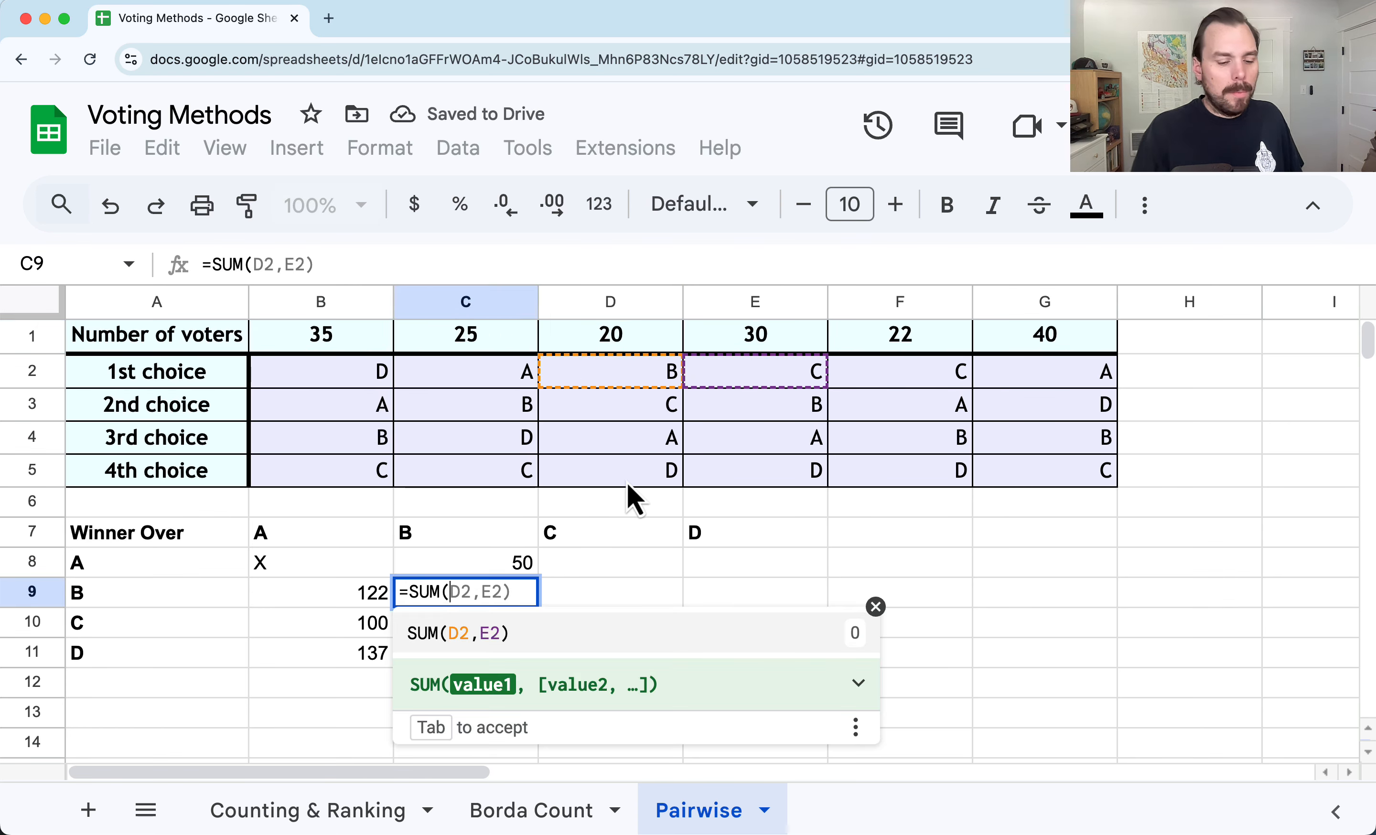
pyautogui.press('Escape')
pyautogui.write('X')
pyautogui.press('Return')
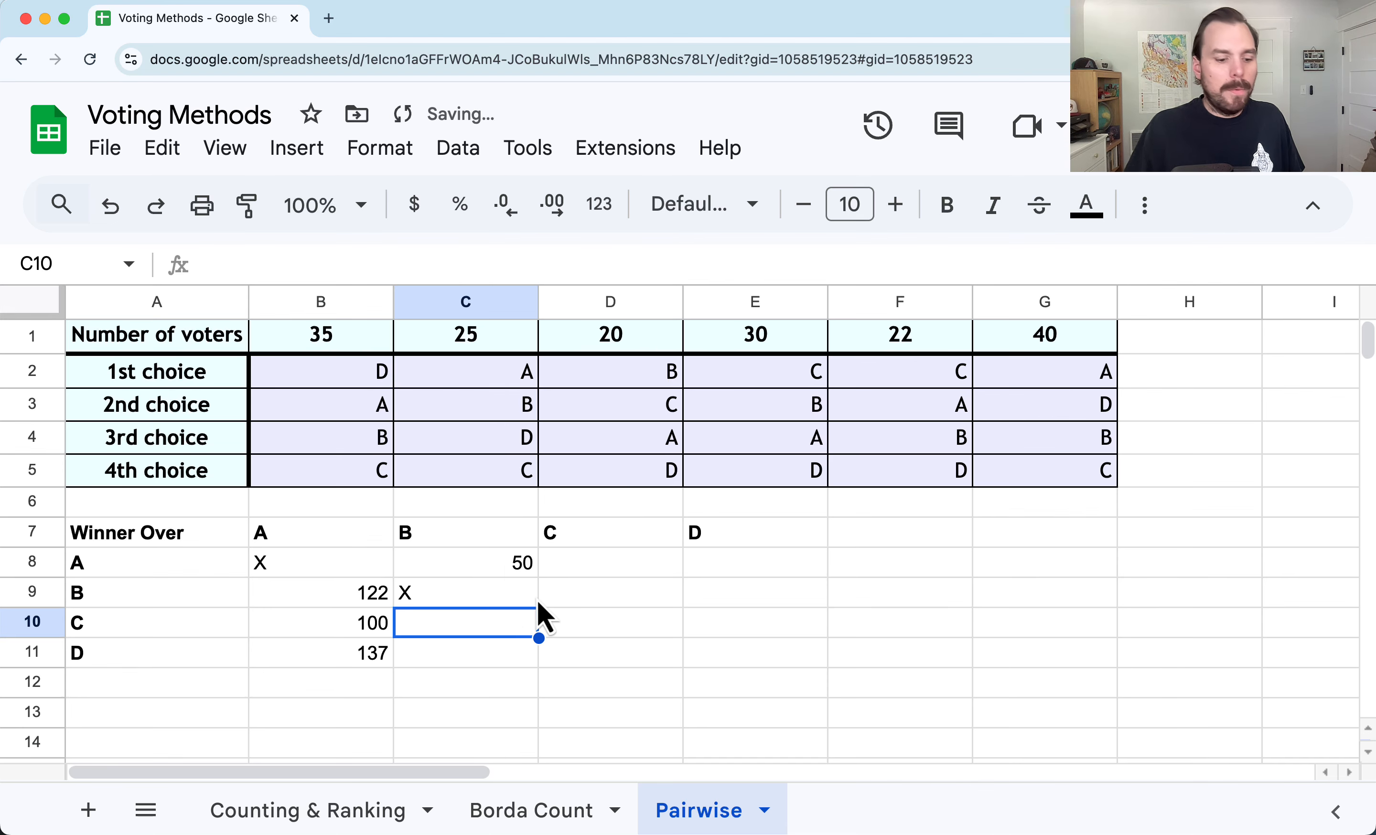
# Total the voters preferring B over C in cell C10 with the formula =SUM(B1,C1,D1,G1)
pyautogui.write('=SUM(B1,C1')
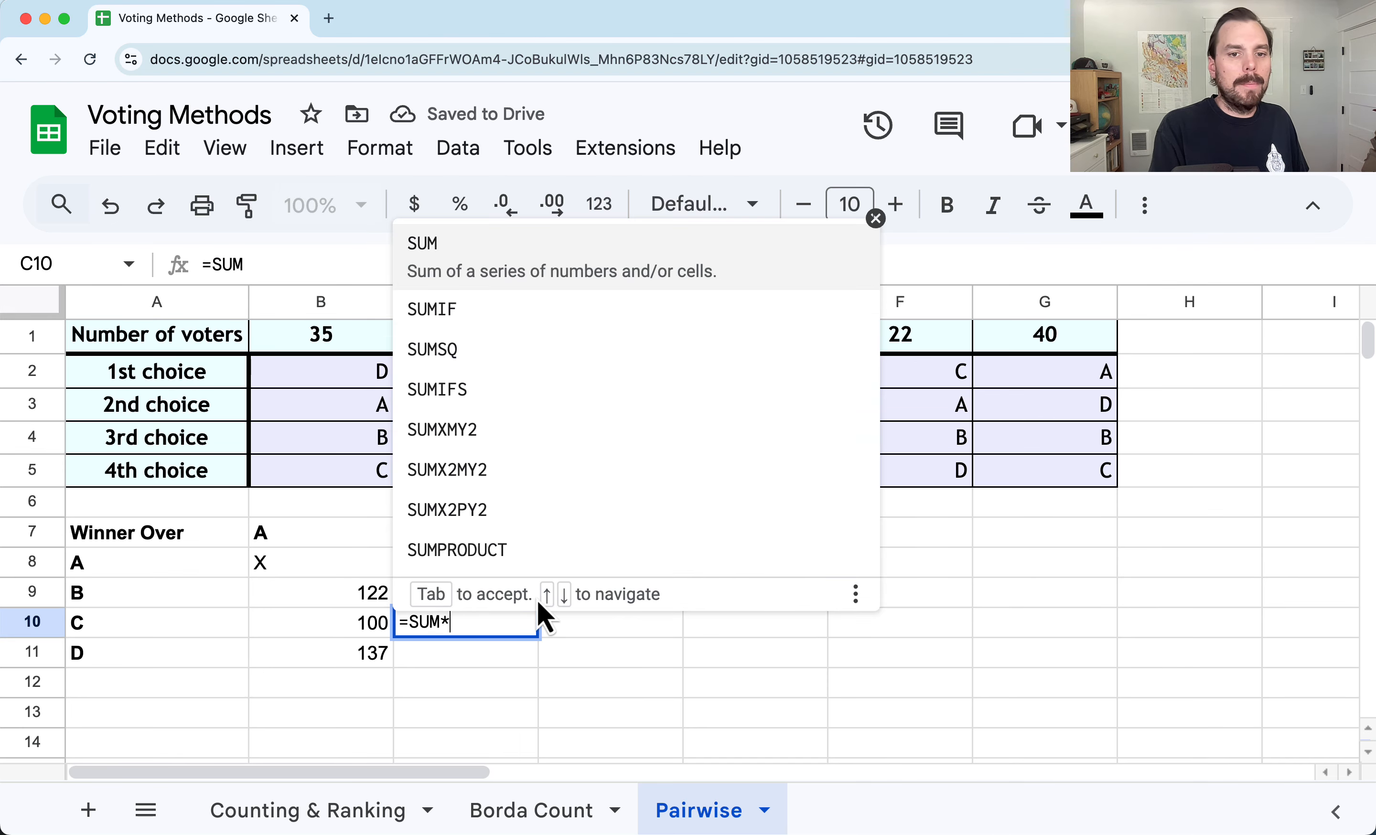
pyautogui.write(',')
pyautogui.click(586, 345)
pyautogui.write(',')
pyautogui.click(995, 331)
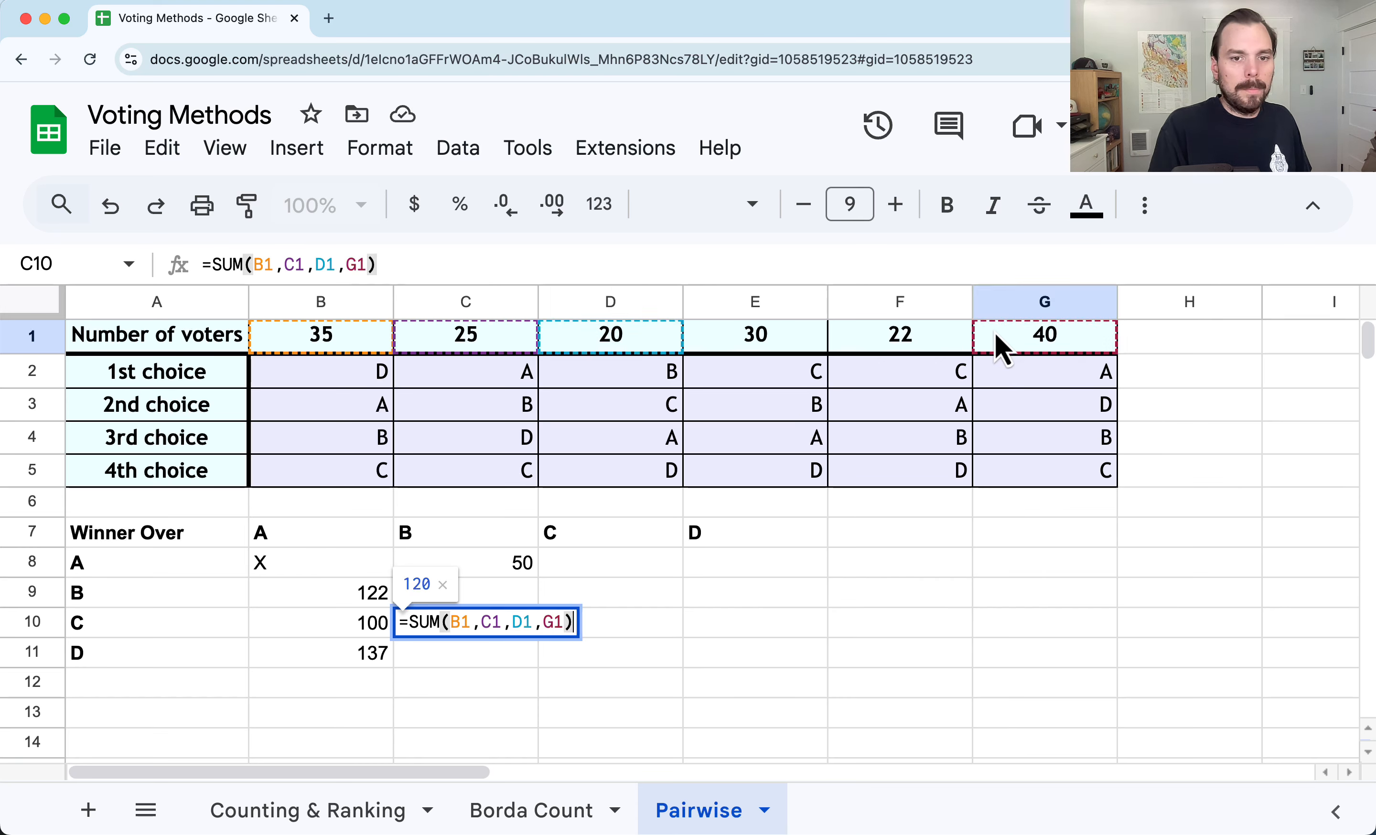
pyautogui.press('Return')
# Total the voters preferring B over D in cell C11 with the formula =SUM(C1,D1,E1,F1)
pyautogui.write('=SUM(')
pyautogui.click(465, 338)
pyautogui.write(',')
pyautogui.click(610, 338)
pyautogui.click(755, 337)
pyautogui.click(900, 337)
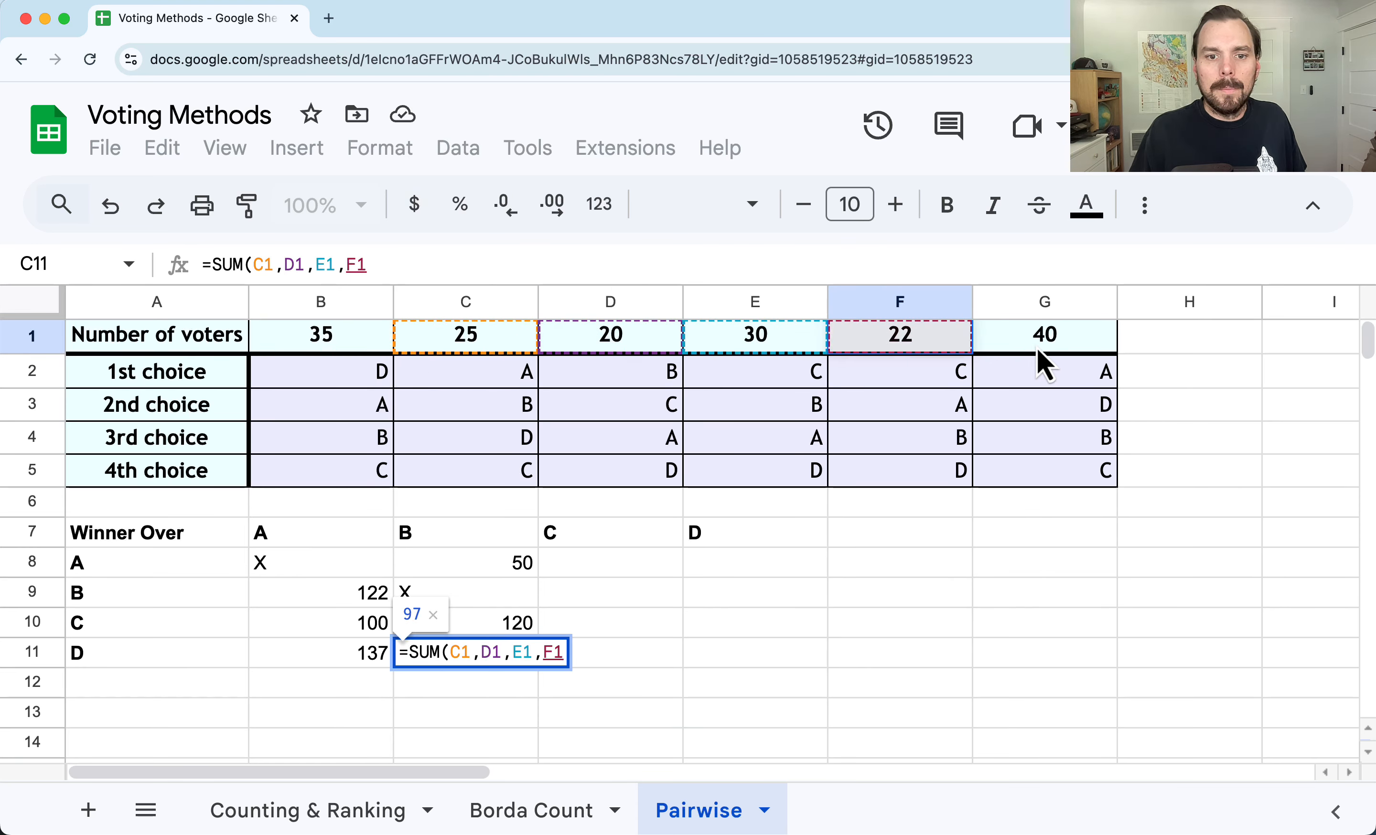
pyautogui.press('Return')
# Total the voters for C over A in cell D8 with the formula =SUM(D1,E1,F1)
pyautogui.click(574, 563)
pyautogui.write('=SUM(')
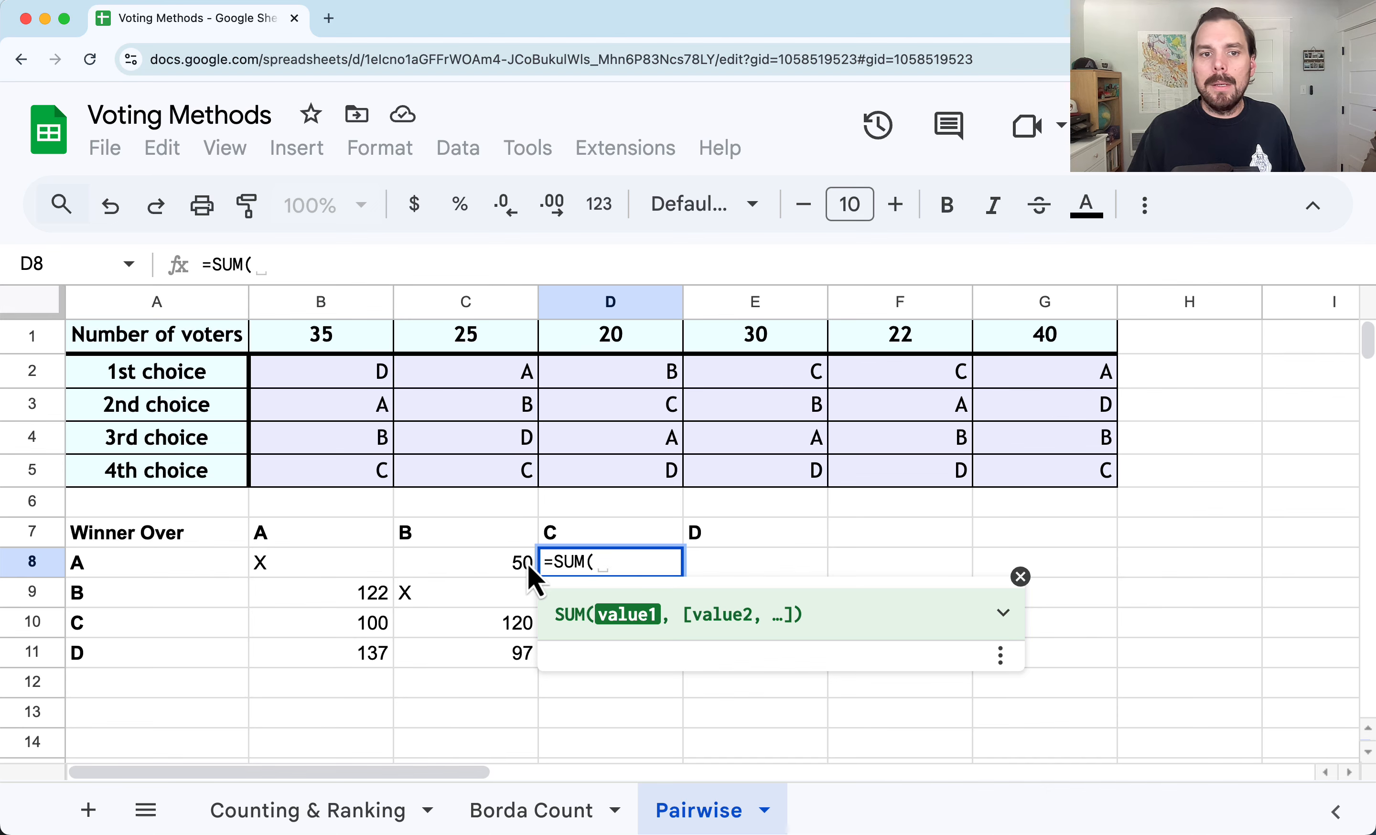
pyautogui.click(641, 340)
pyautogui.write(',')
pyautogui.click(765, 338)
pyautogui.write(',')
pyautogui.click(885, 338)
pyautogui.press('Return')
# Dismiss the suggested formula and total the voters for C over B in cell D9 with =SUM(D1,E1,F1)
pyautogui.write('=sum(')
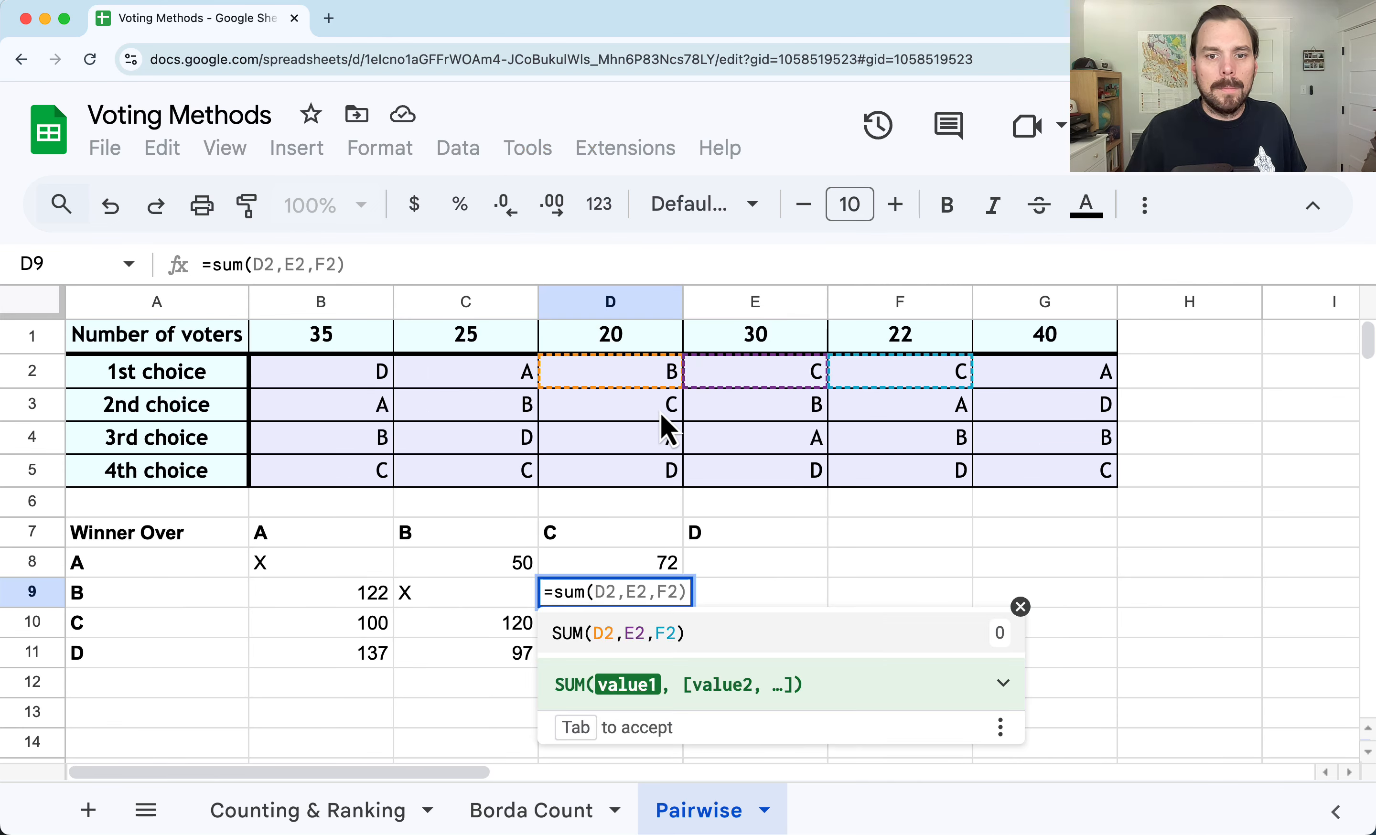
pyautogui.click(1020, 605)
pyautogui.click(610, 335)
pyautogui.write(',')
pyautogui.click(744, 344)
pyautogui.write(',')
pyautogui.click(901, 338)
pyautogui.press('Return')
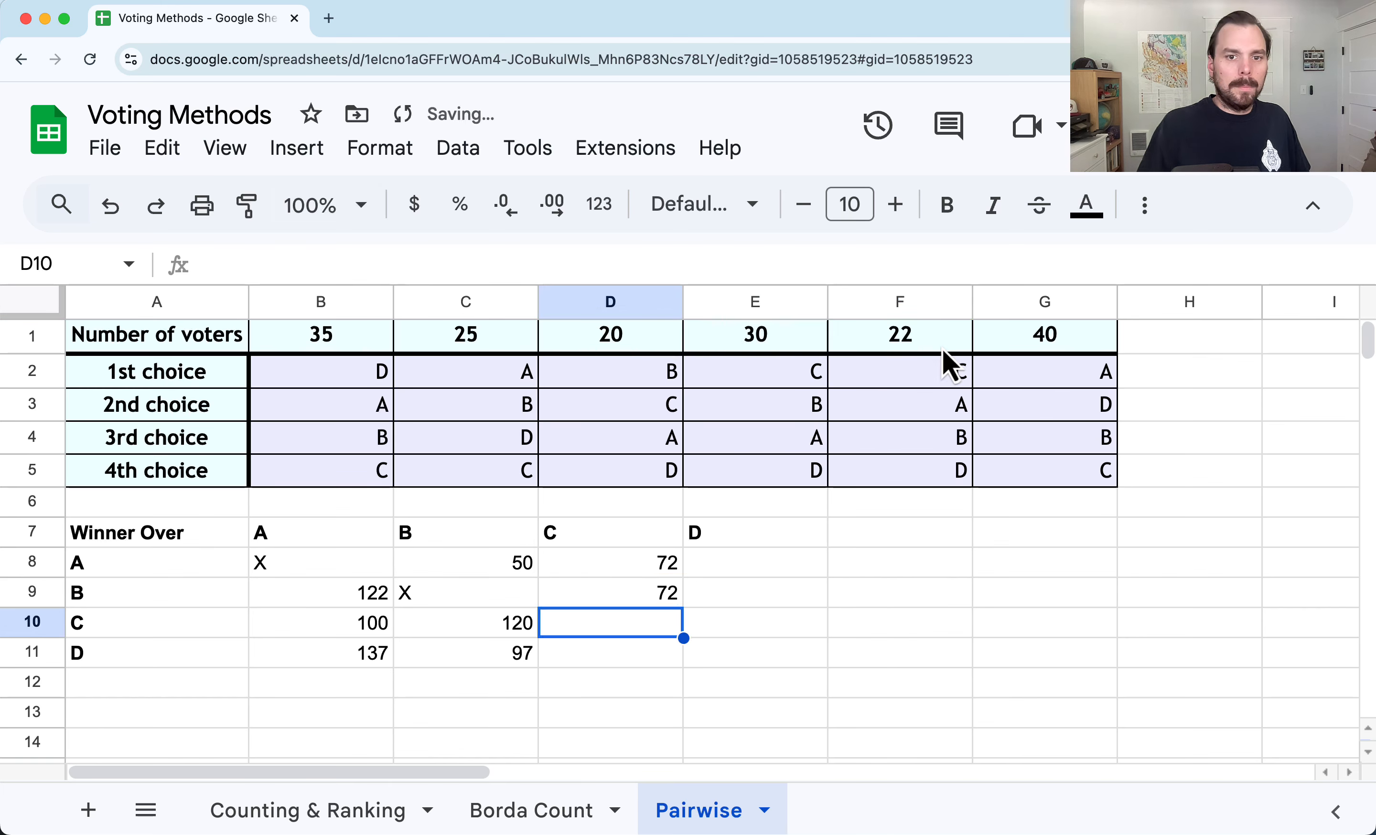
# Mark the C against C cell D10 with an X
pyautogui.doubleClick(618, 597)
pyautogui.press('Return')
pyautogui.write('X')
pyautogui.press('Return')
# Total the voters for C over D in cell D11 with the formula =SUM(D1,E1,F1)
pyautogui.write('=sum(')
pyautogui.click(611, 336)
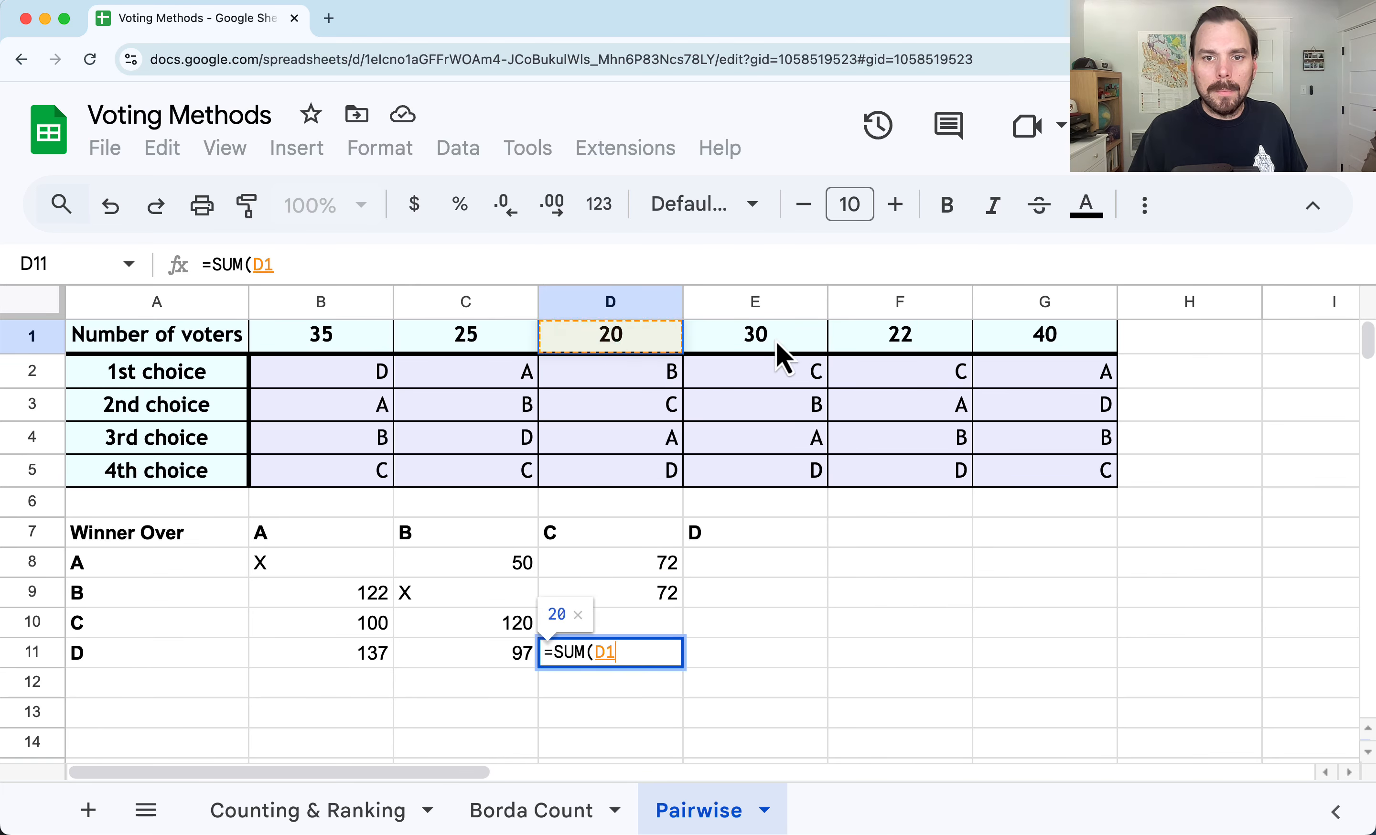
pyautogui.write(',')
pyautogui.click(755, 338)
pyautogui.write(',')
pyautogui.click(900, 338)
pyautogui.press('Return')
# Enter the voters preferring D over A in cell E8 with the formula =SUM(B1)
pyautogui.click(743, 563)
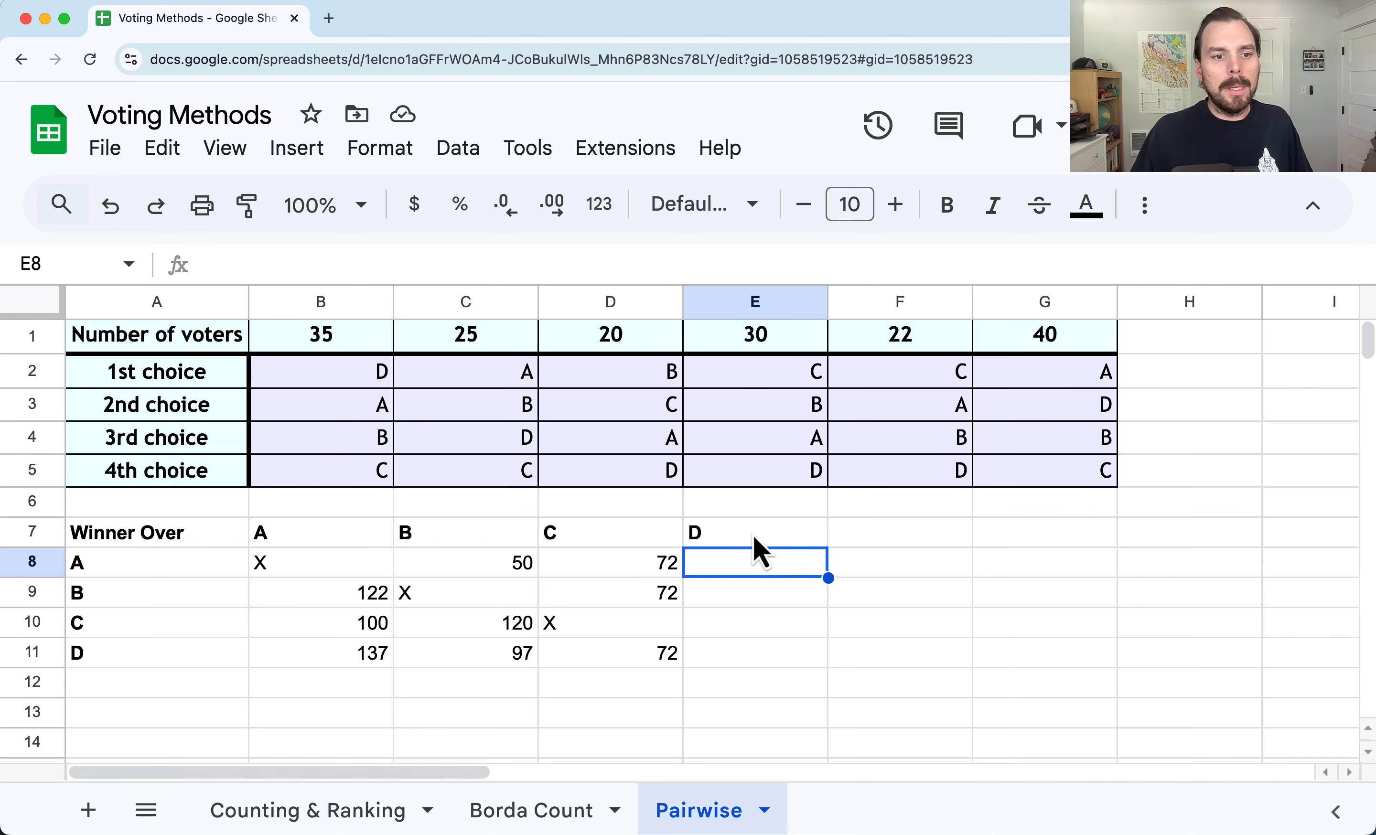
pyautogui.write('=sum(')
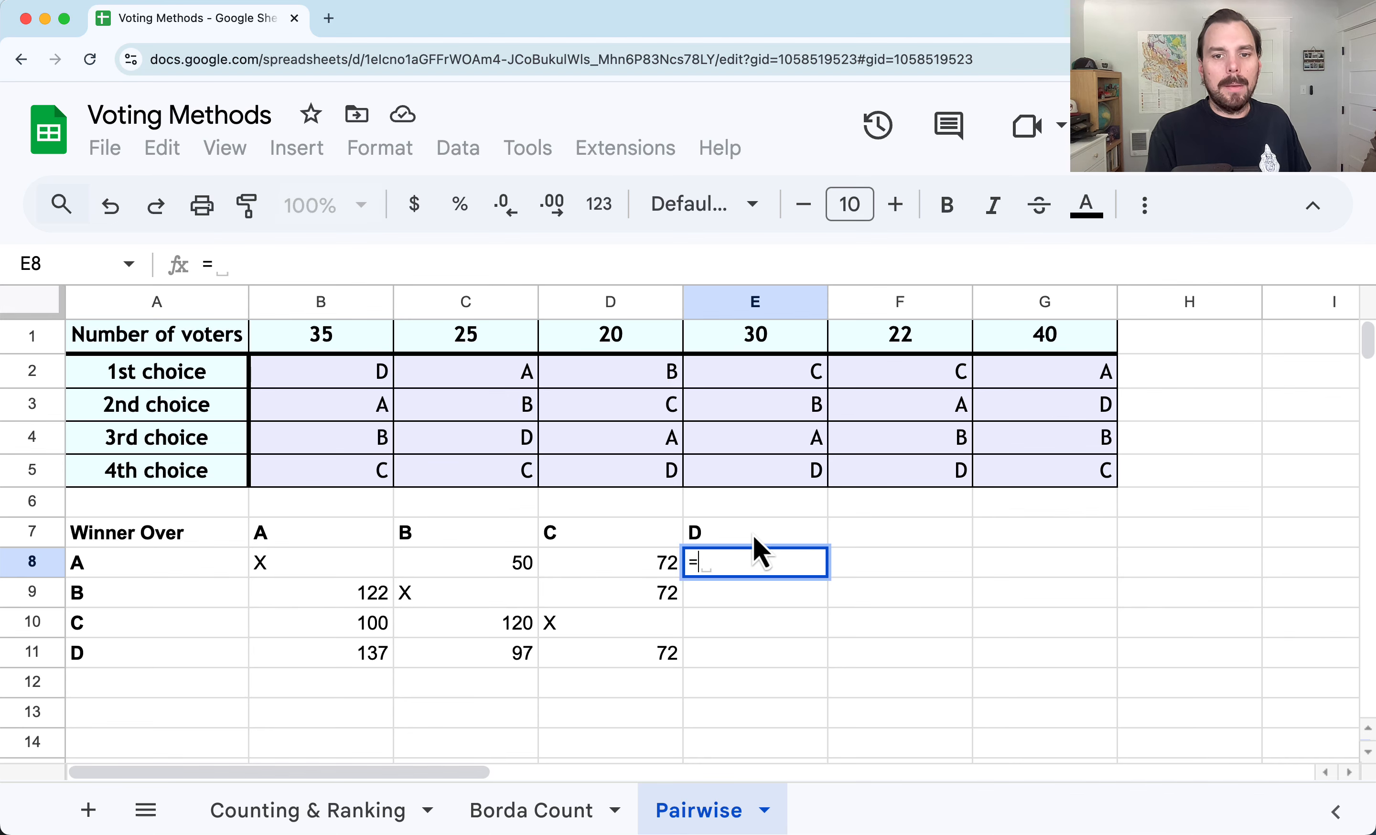
pyautogui.click(388, 342)
pyautogui.press('Return')
# Total the voters preferring D over B in cell E9 with the formula =SUM(B1,G1)
pyautogui.write('=sum(')
pyautogui.click(371, 341)
pyautogui.click(1044, 338)
pyautogui.press('Return')
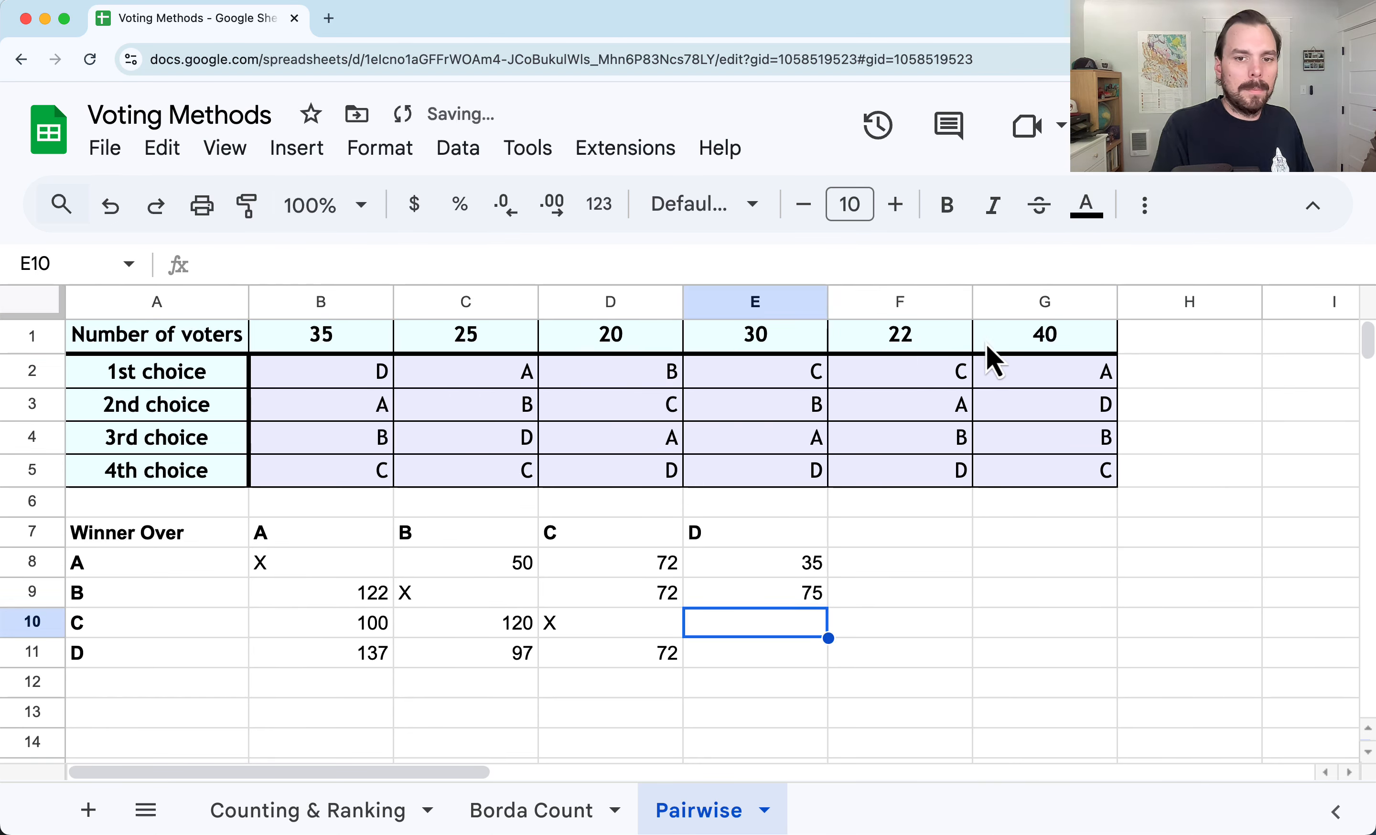
# Total the voters for D over C in cell E10 with =SUM(B1,C1,G1) and mark cell E11 with an X
pyautogui.write('=sum(')
pyautogui.click(335, 338)
pyautogui.click(466, 338)
pyautogui.click(1044, 338)
pyautogui.press('Return')
pyautogui.write('X')
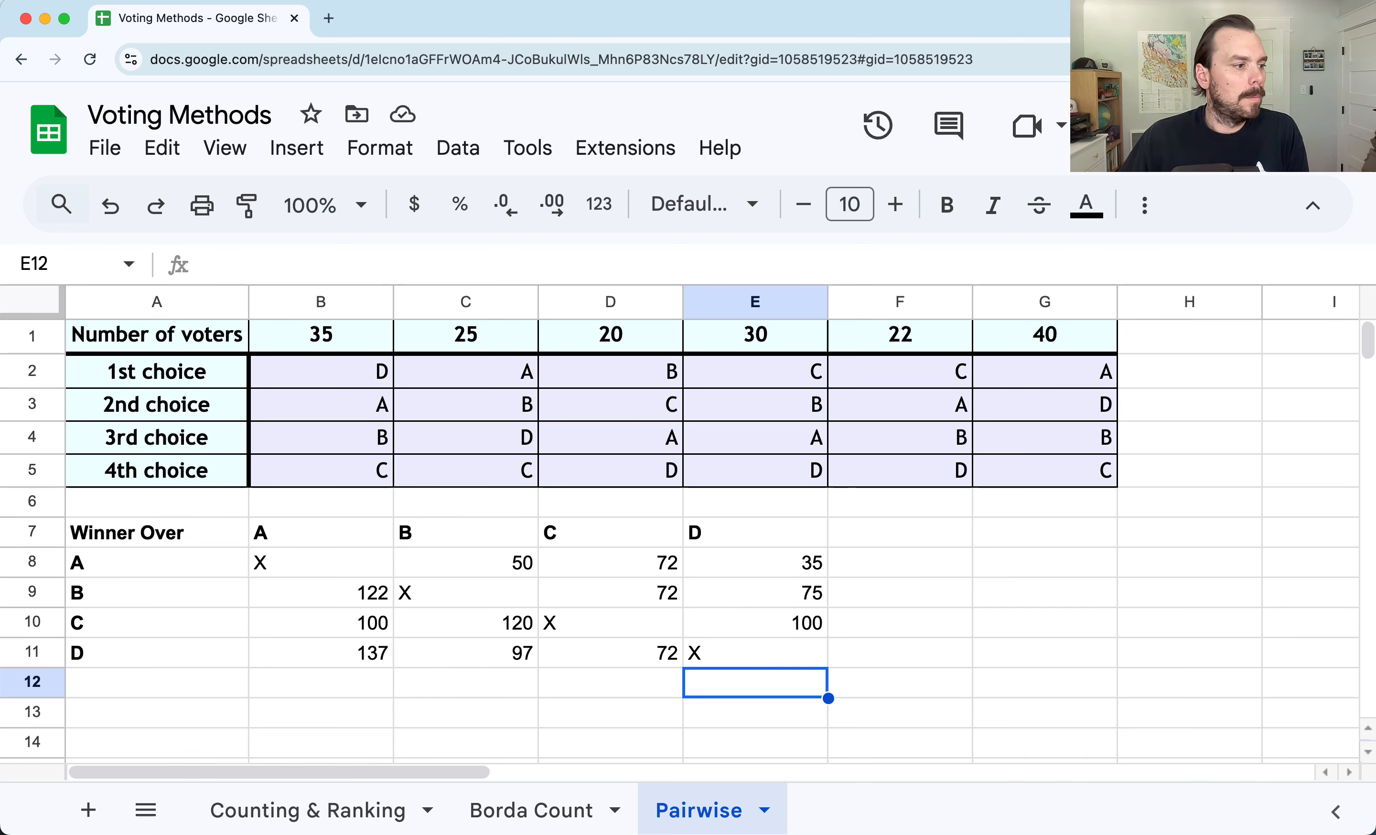
# Compare the A over B total in cell B9 with the B over A total in cell C8
pyautogui.click(474, 570)
pyautogui.click(332, 594)
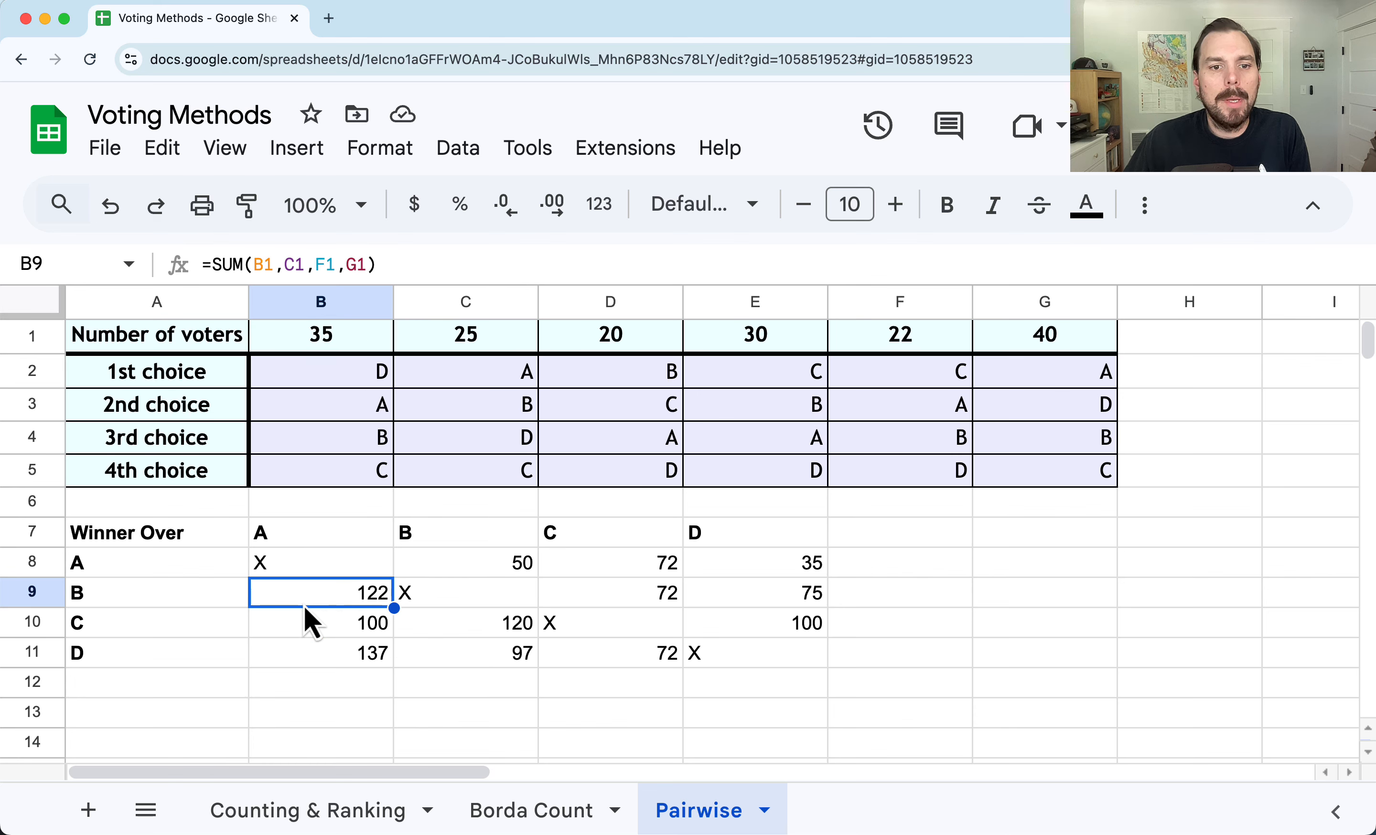
pyautogui.click(451, 561)
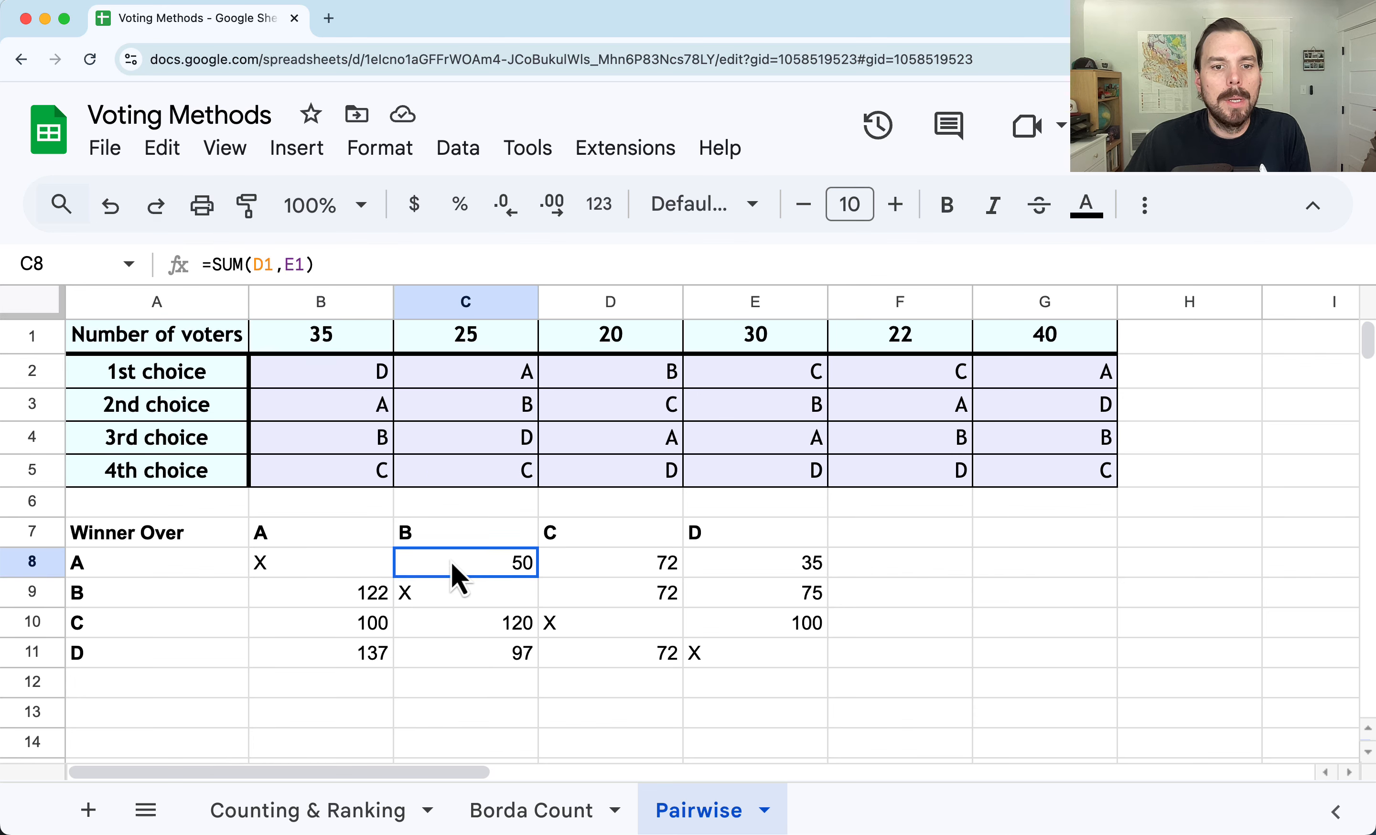
pyautogui.click(356, 595)
pyautogui.click(419, 570)
pyautogui.click(380, 596)
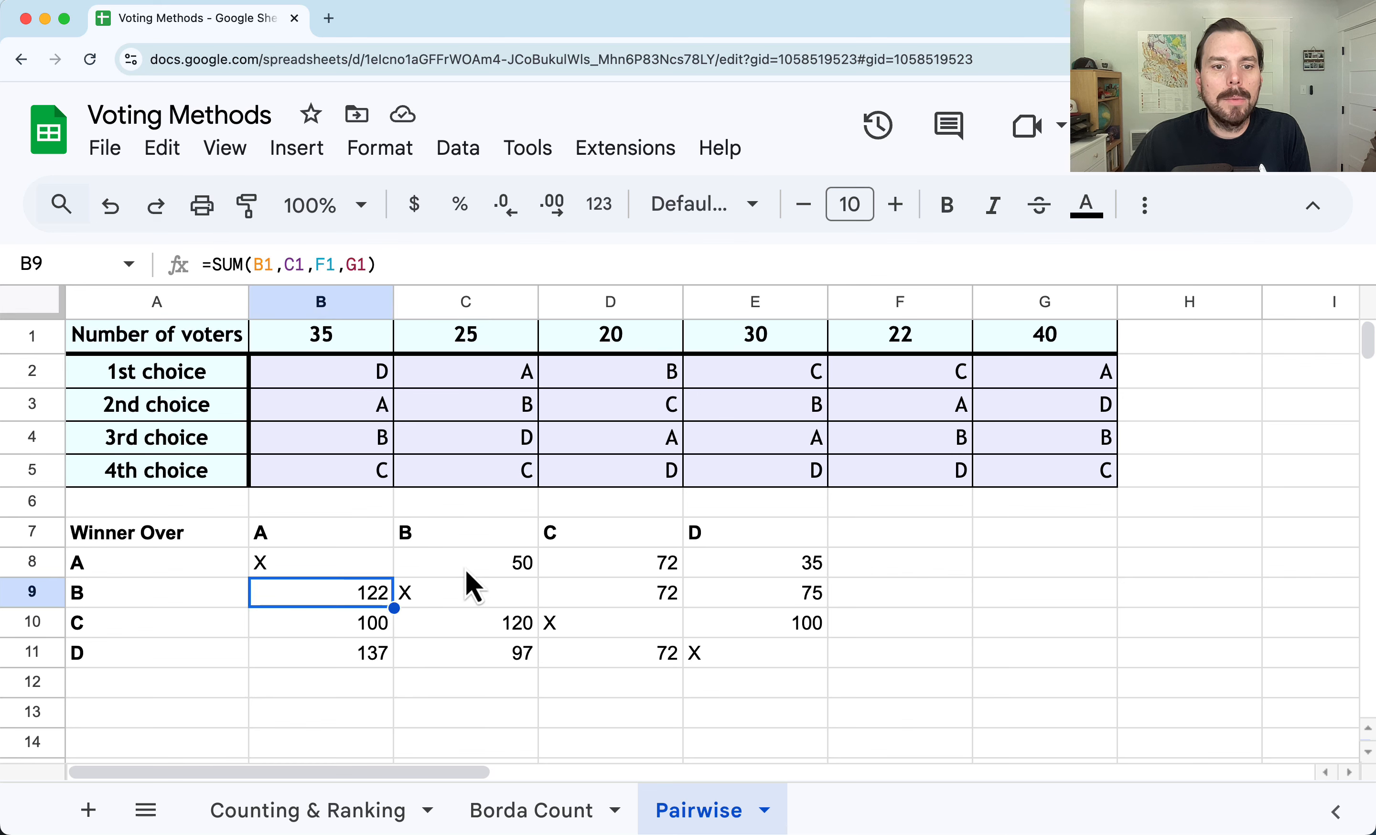
pyautogui.click(463, 570)
pyautogui.click(388, 594)
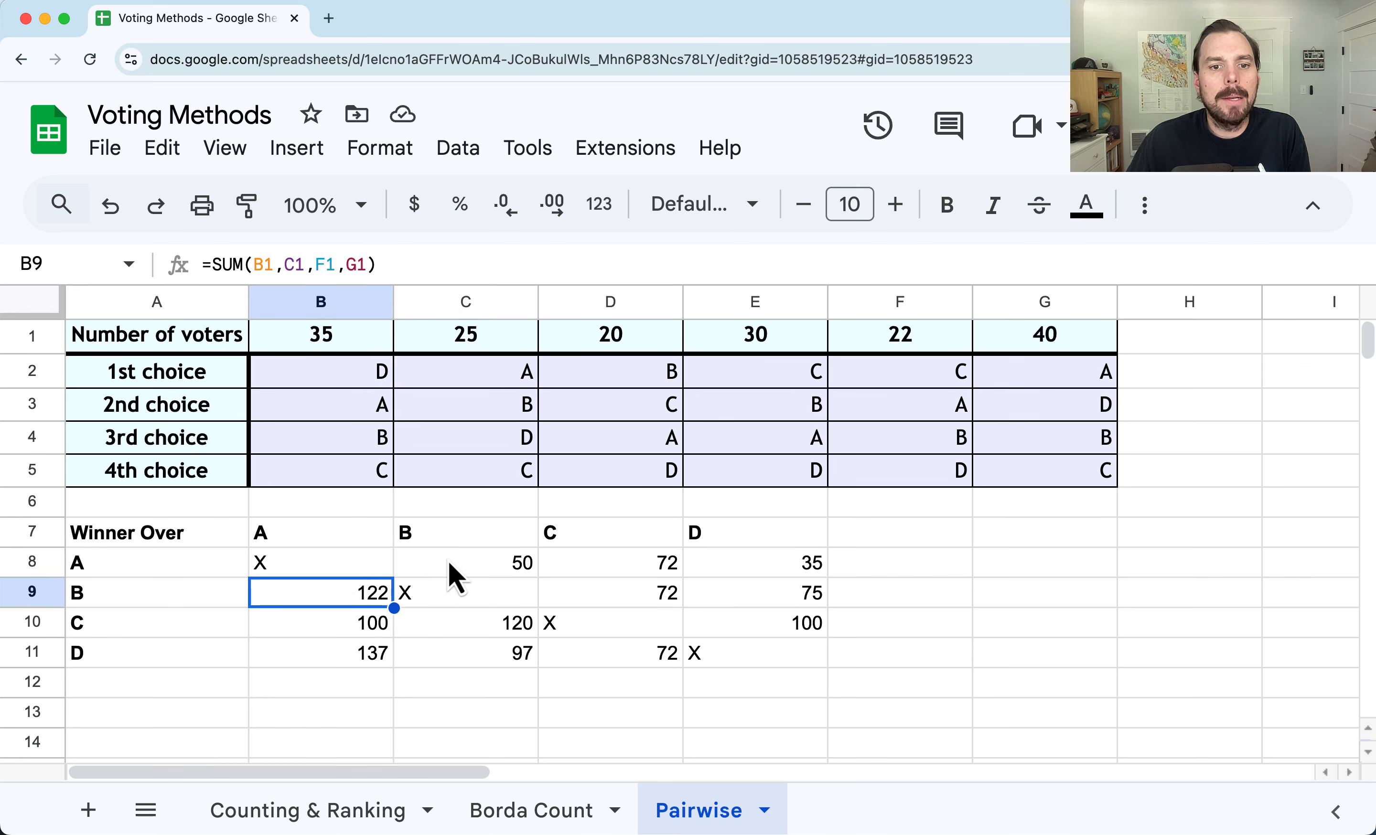
pyautogui.click(419, 566)
pyautogui.click(358, 598)
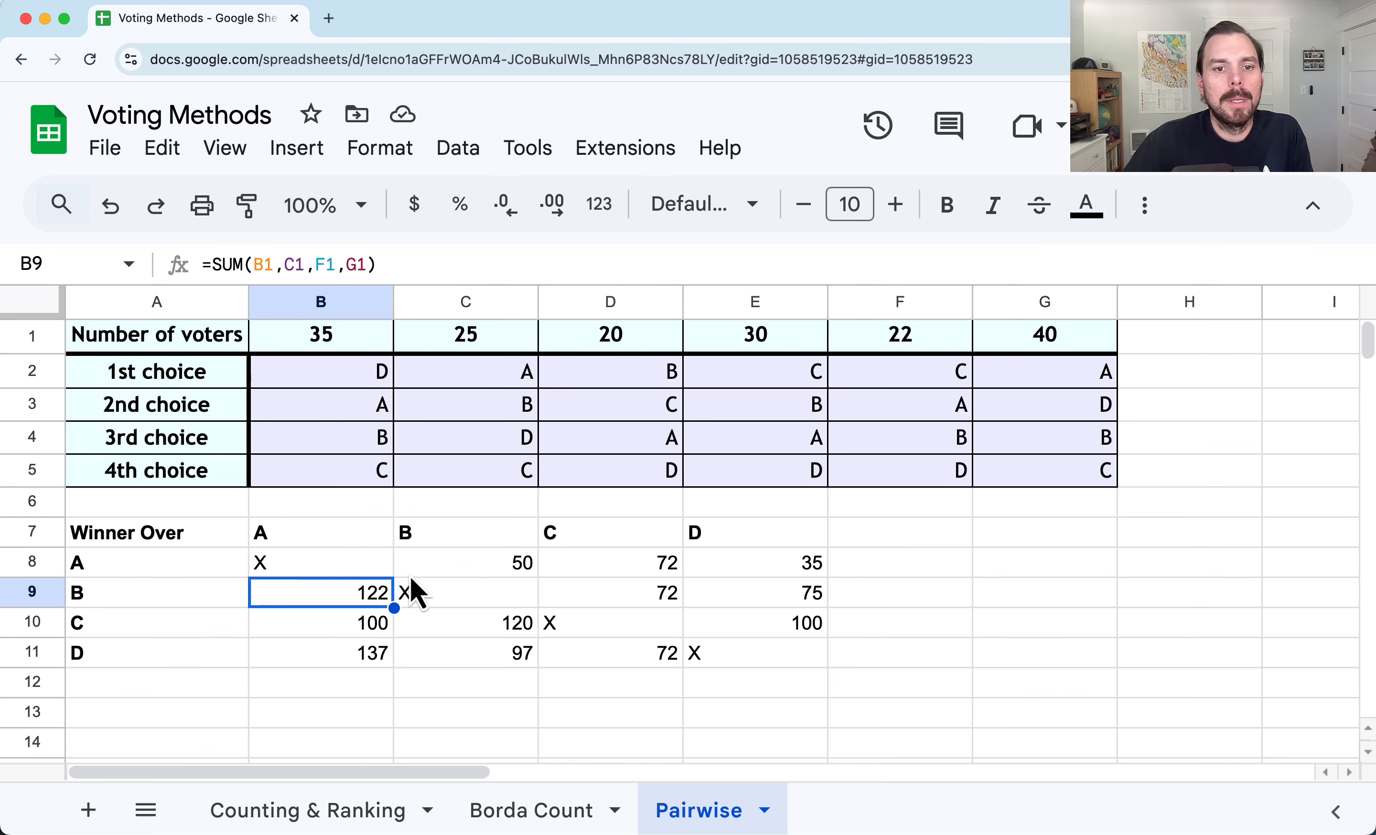
pyautogui.click(425, 562)
pyautogui.moveTo(445, 541); pyautogui.dragTo(441, 565)
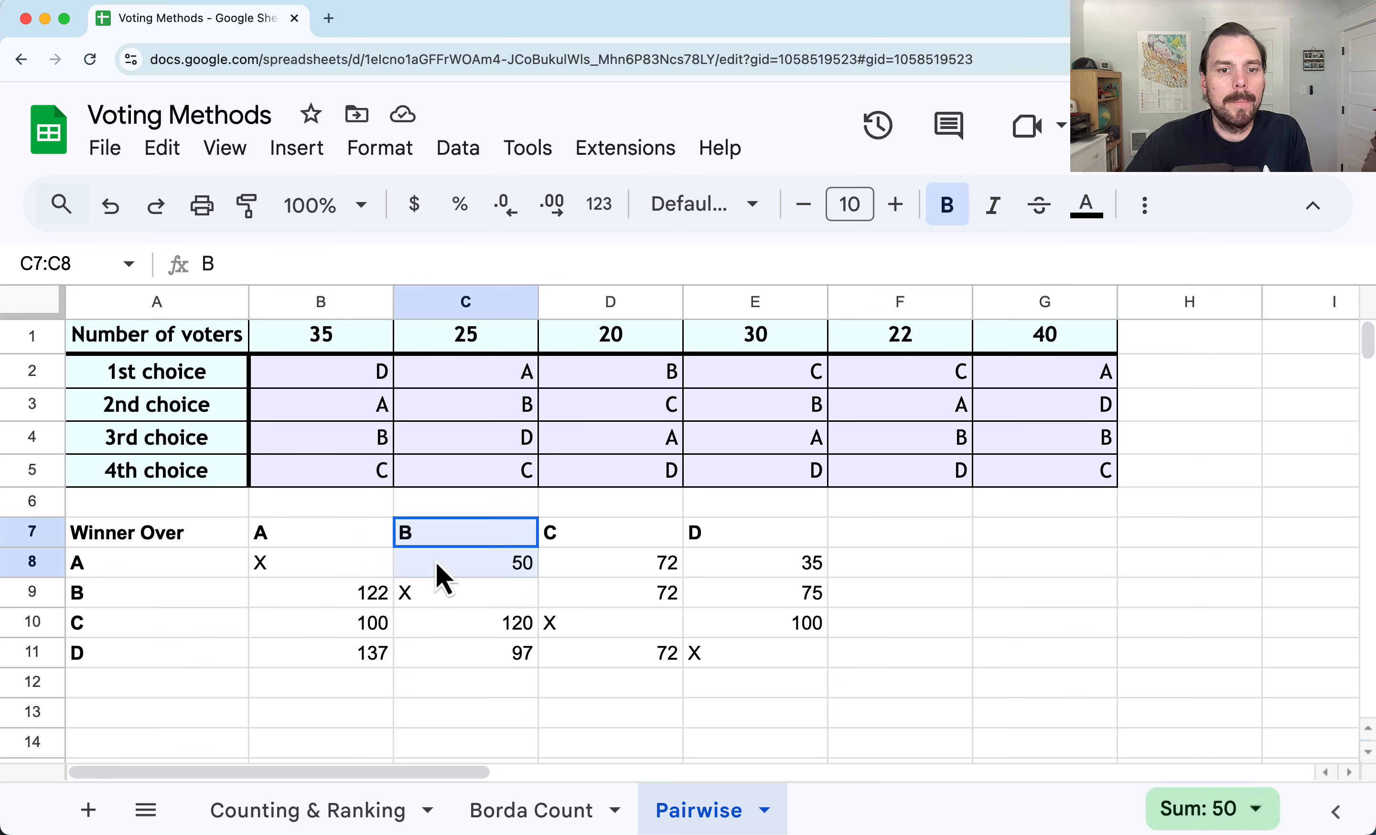
pyautogui.click(352, 603)
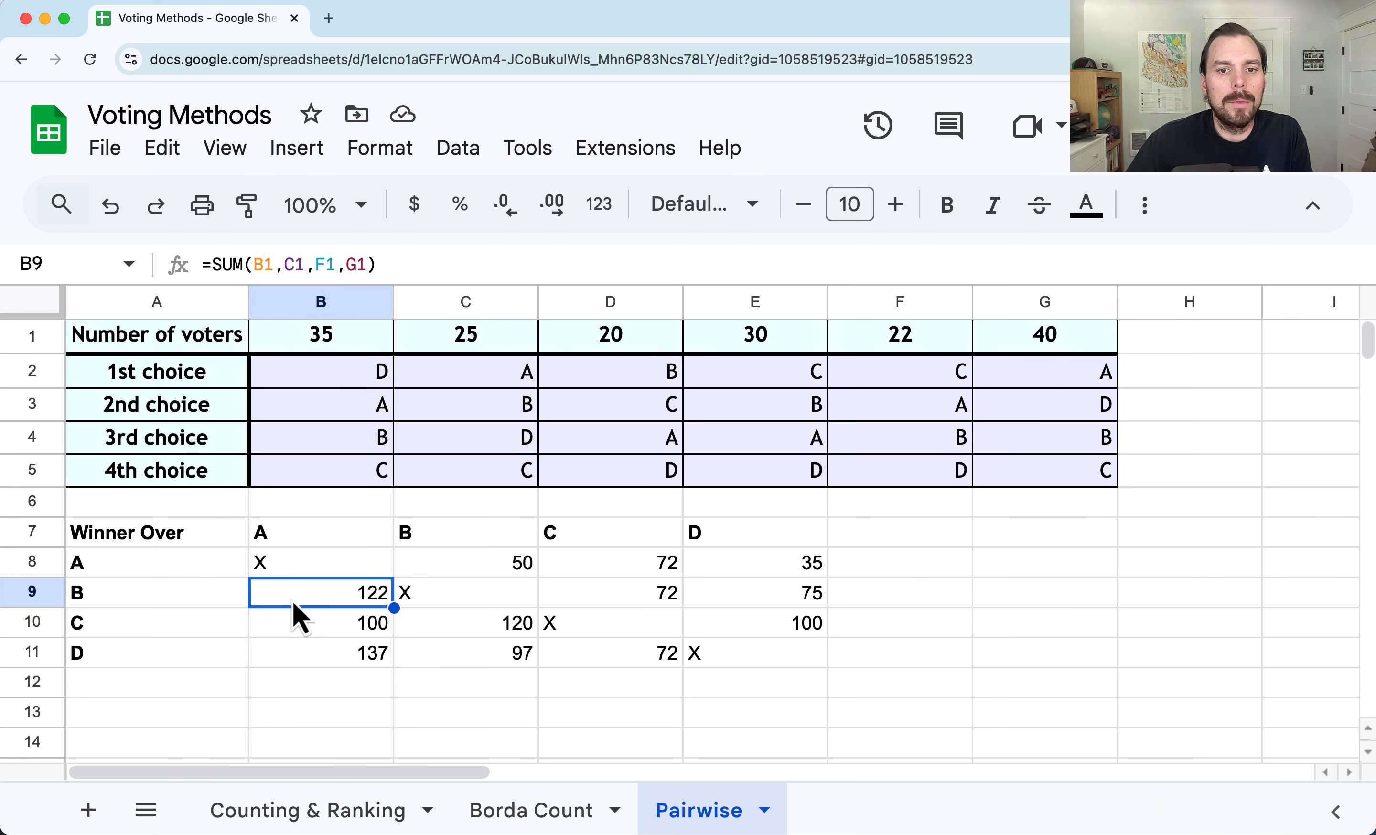
pyautogui.click(434, 569)
pyautogui.click(370, 597)
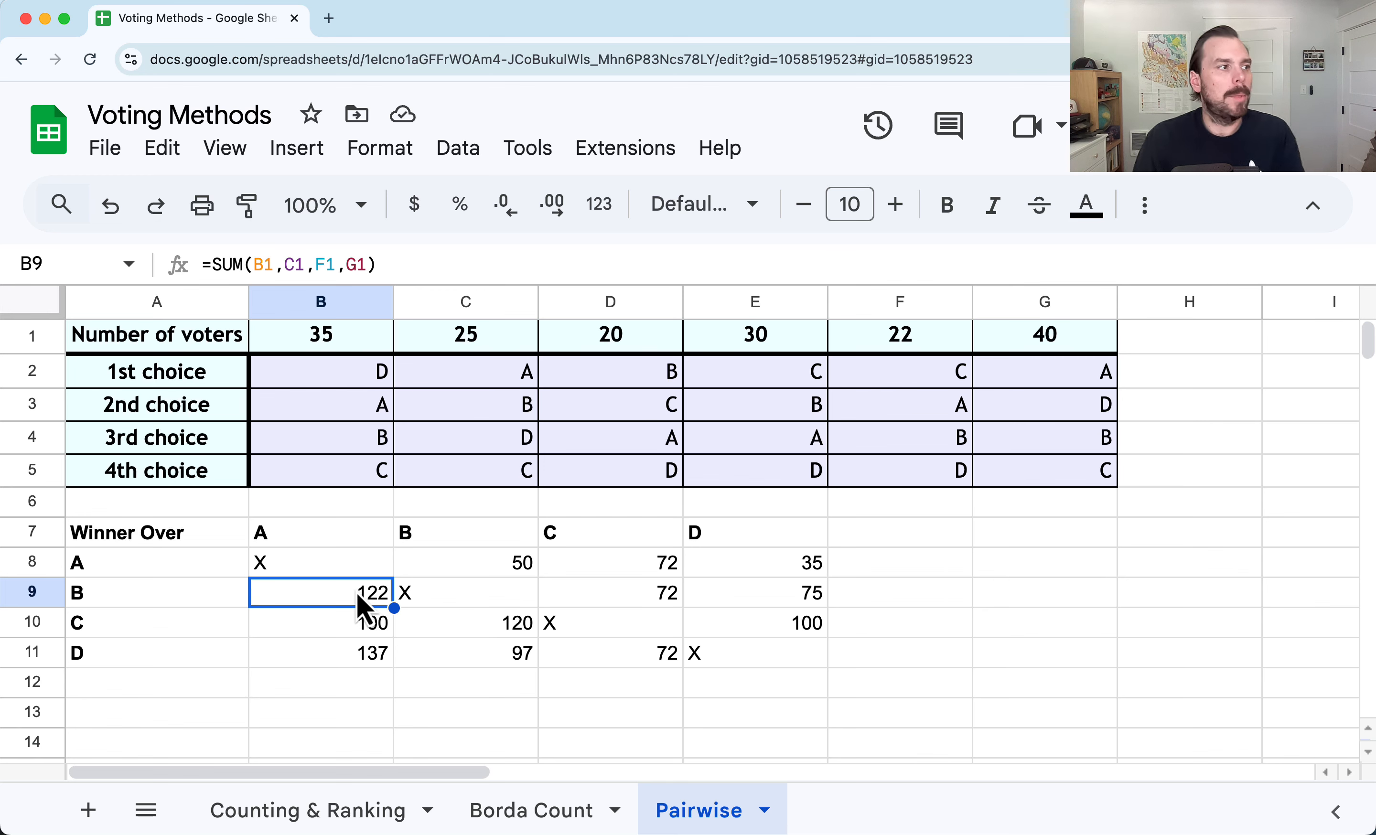
# Label cell A12 Points and enter 1 in cell B12 for candidate A's head-to-head win
pyautogui.click(189, 688)
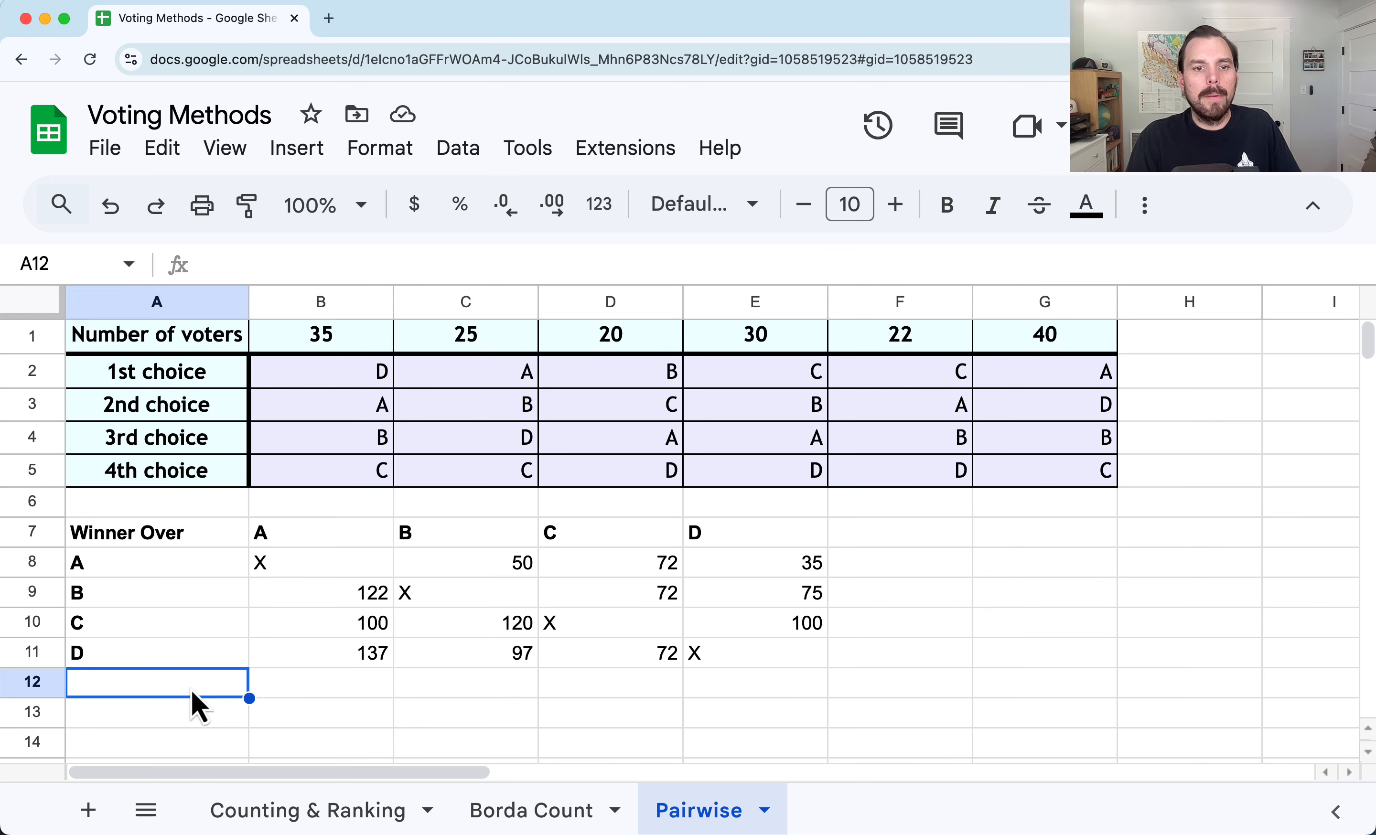
pyautogui.write('OP')
pyautogui.press('BackSpace')
pyautogui.press('BackSpace')
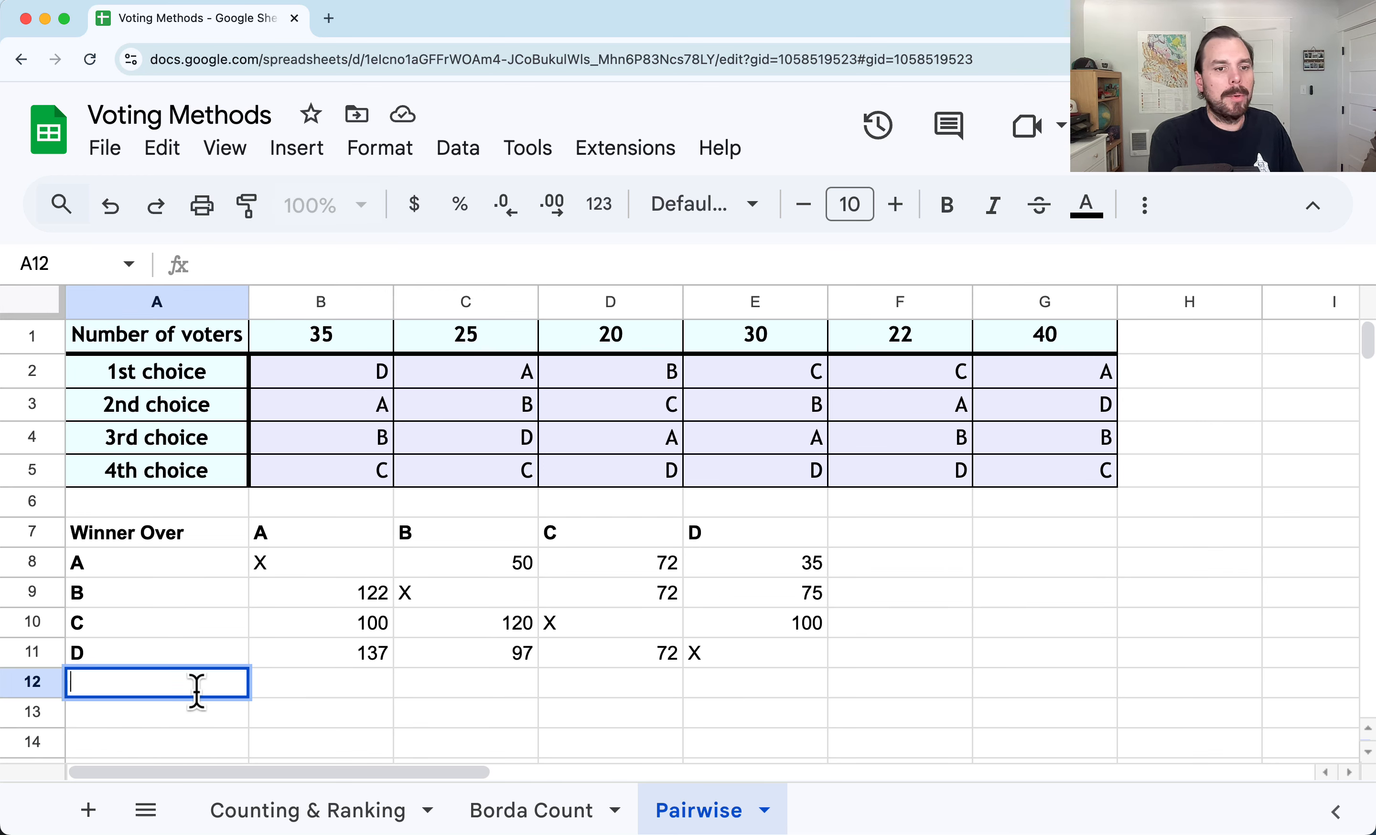
pyautogui.write('Points')
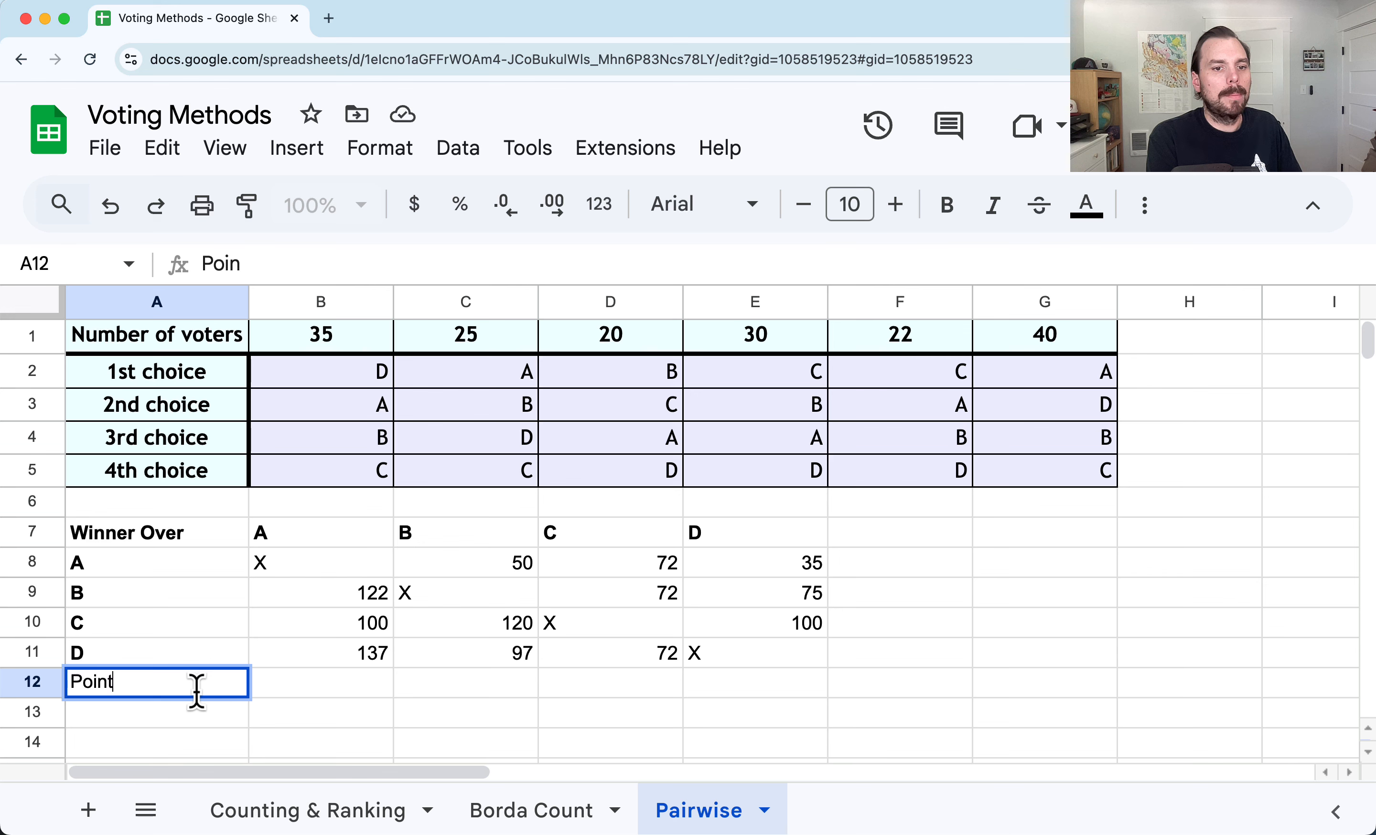
pyautogui.press('Tab')
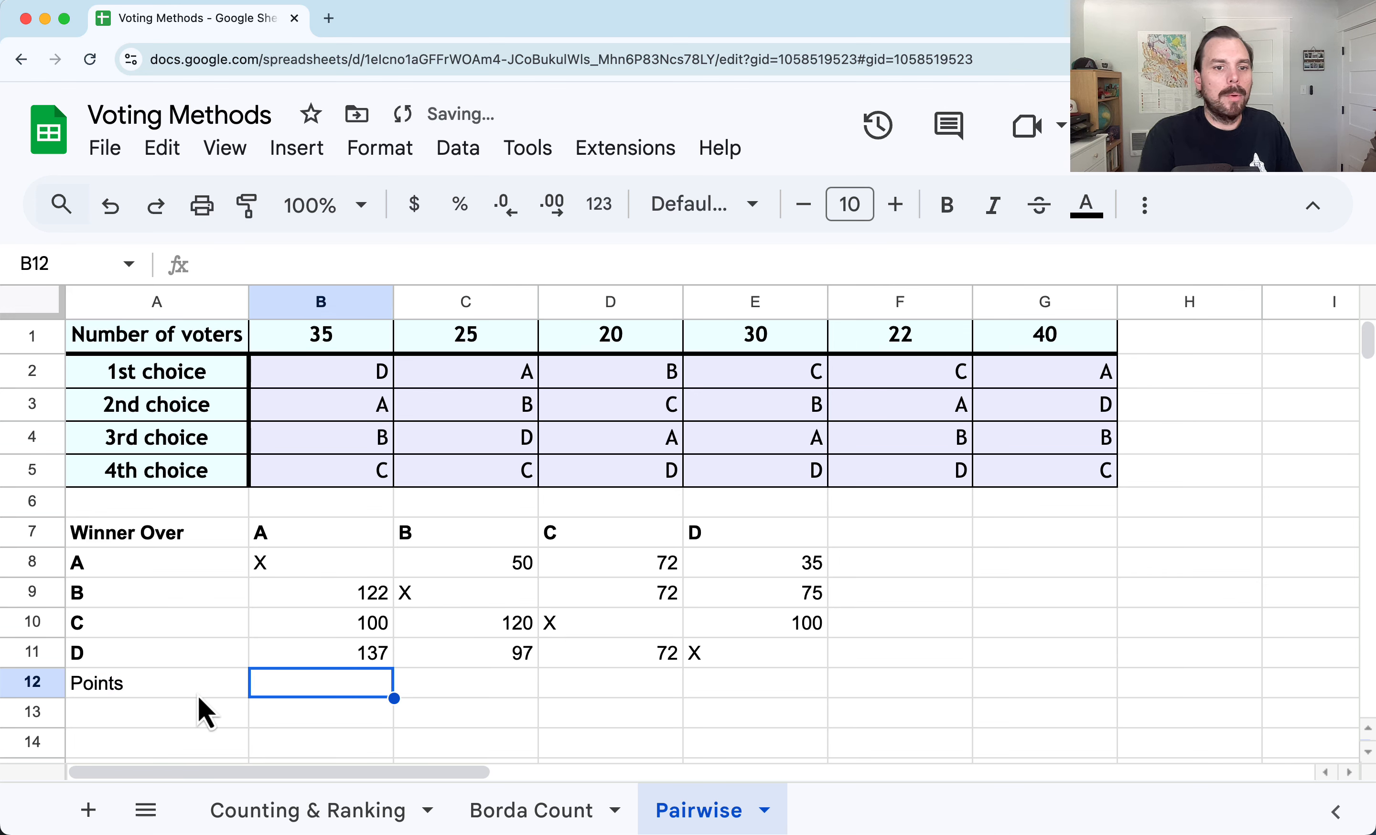
pyautogui.write('1')
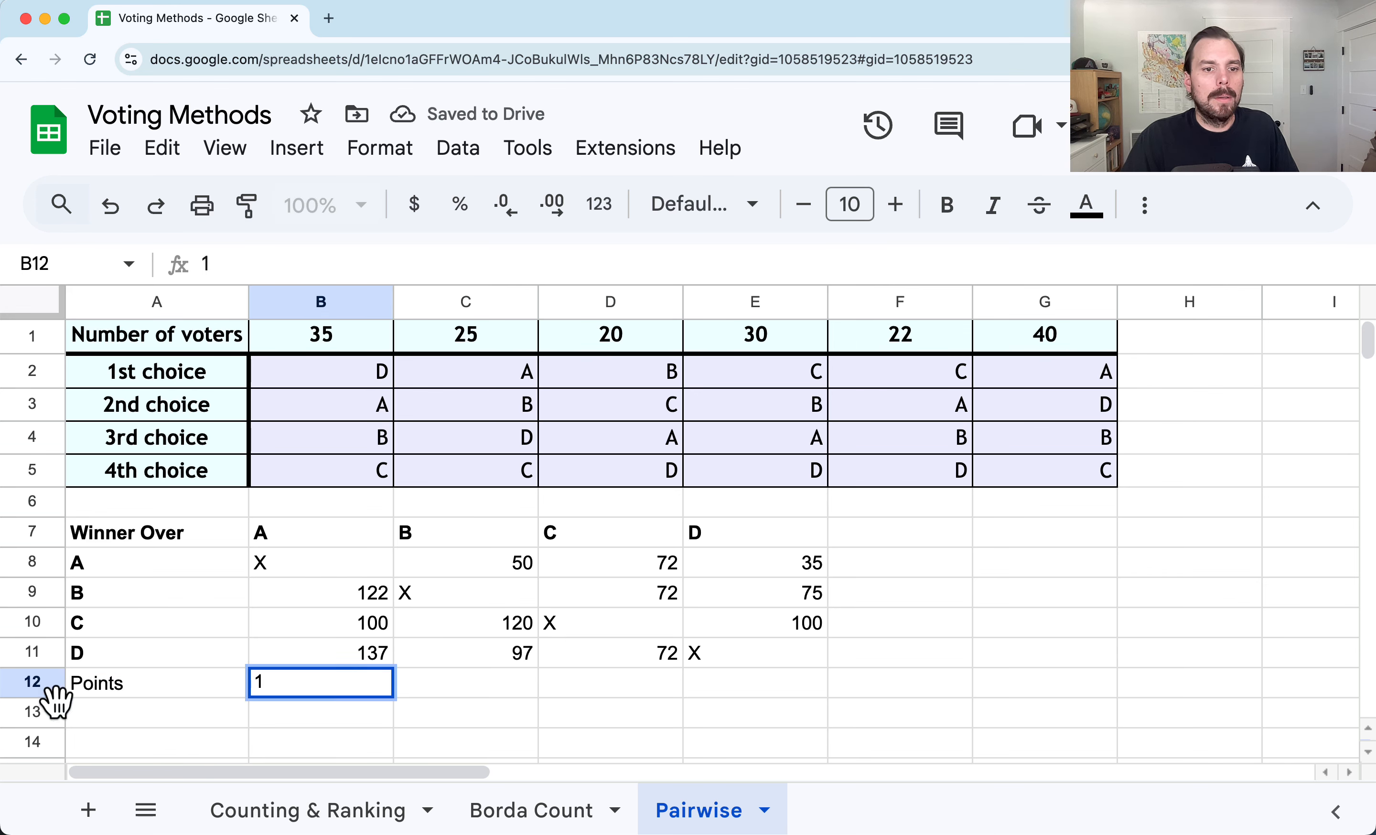
# Make the whole Points row 12 bold
pyautogui.click(52, 687)
pyautogui.click(948, 206)
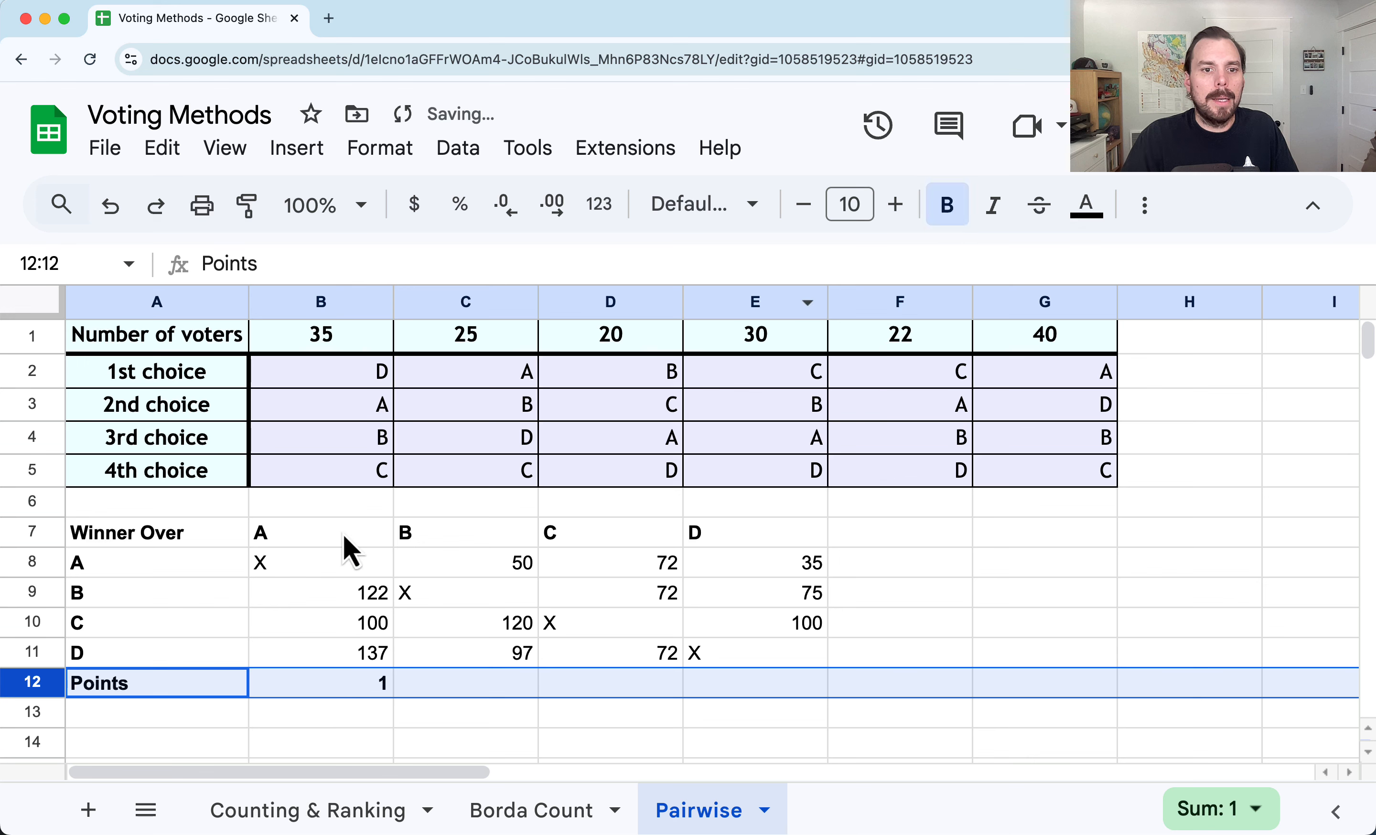
pyautogui.moveTo(346, 622); pyautogui.dragTo(353, 691)
pyautogui.click(352, 692)
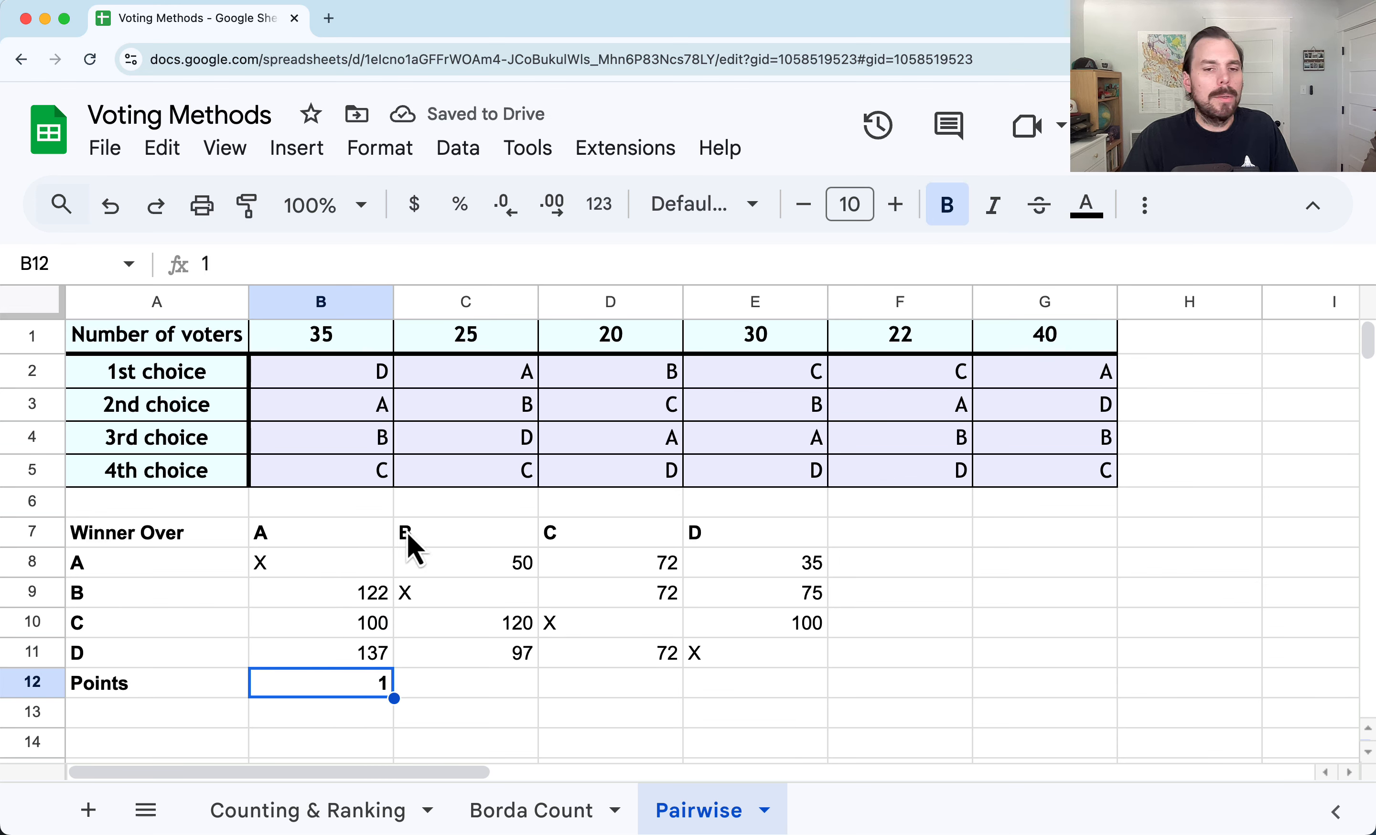
# Compare the A over C total in cell B10 with the C over A total in cell D8
pyautogui.click(342, 541)
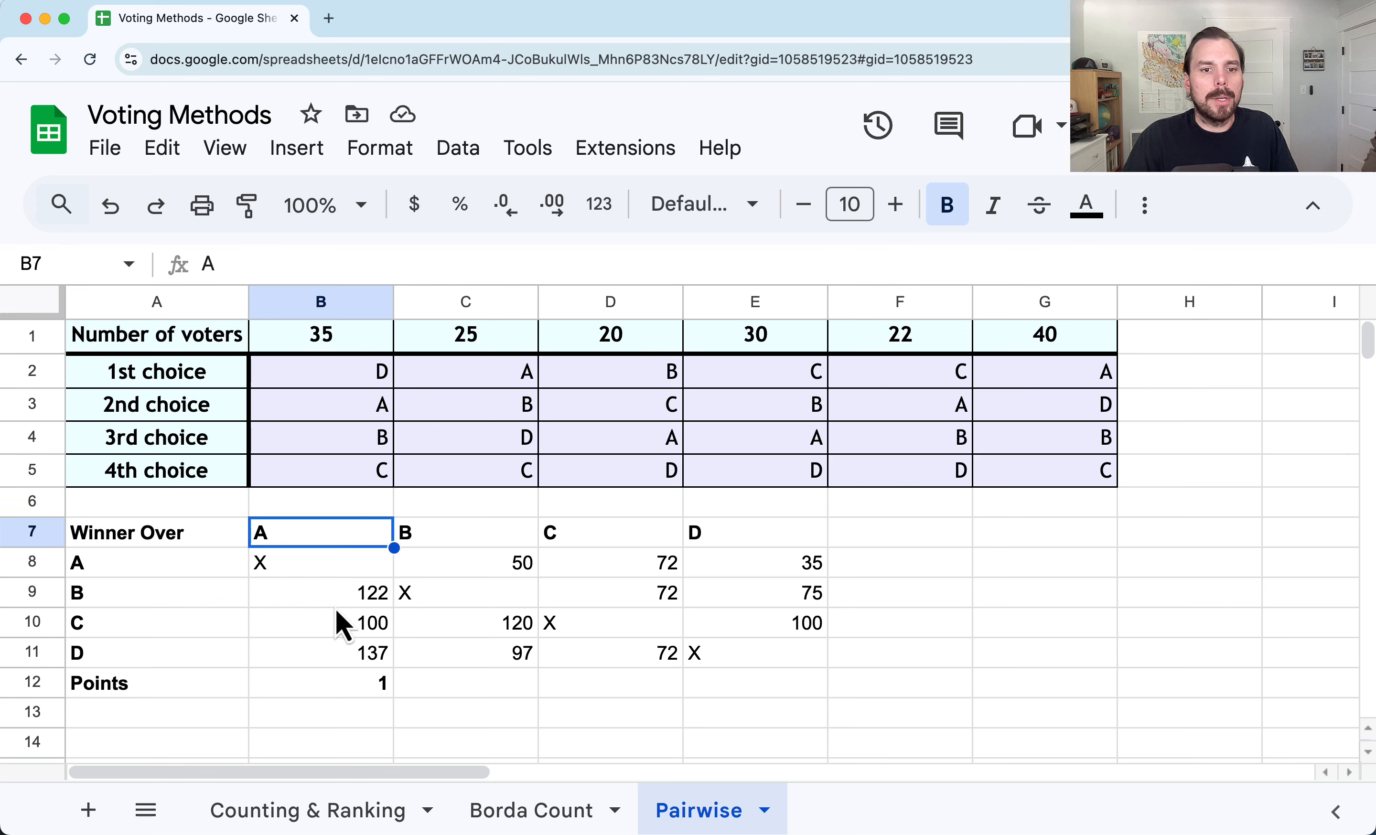
pyautogui.click(340, 622)
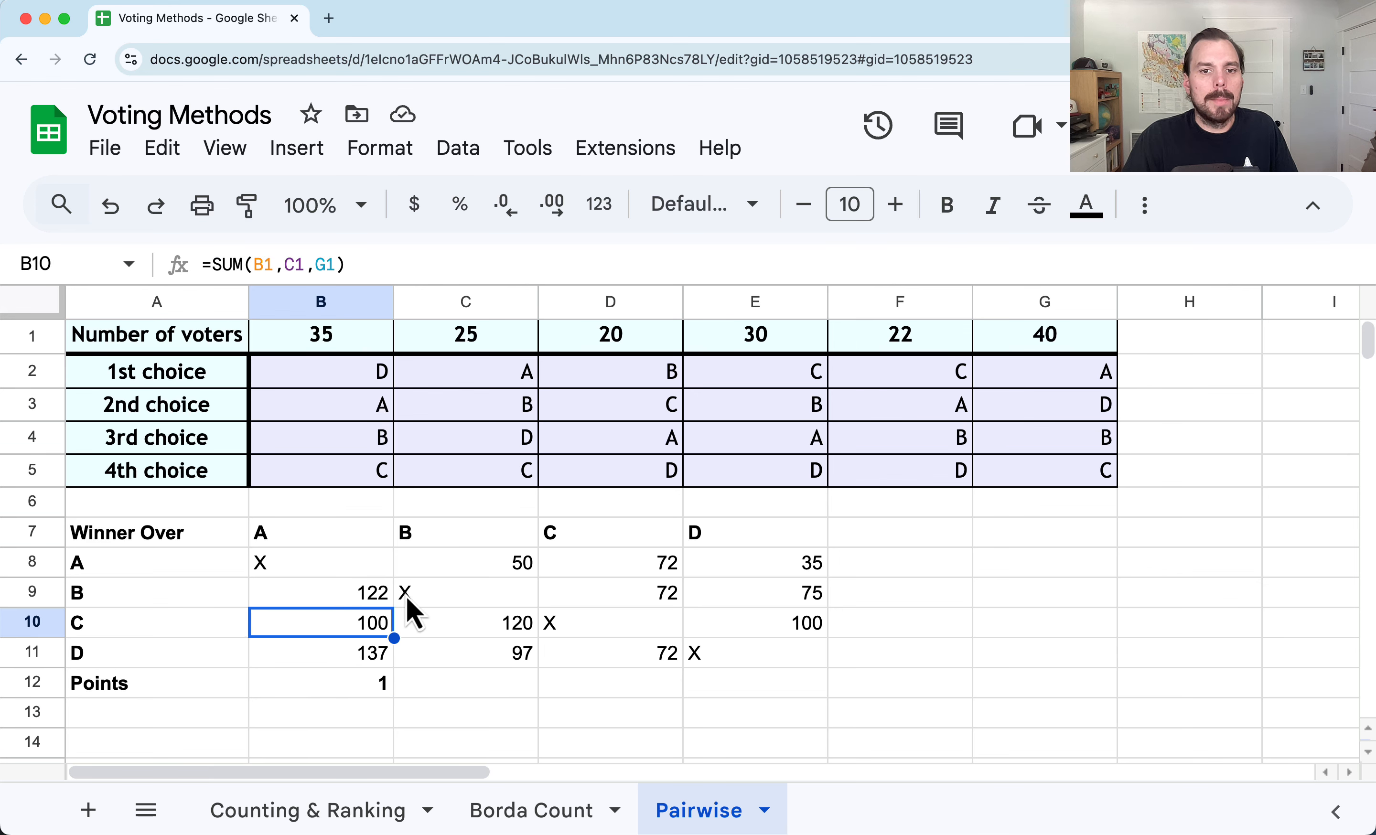
pyautogui.click(597, 565)
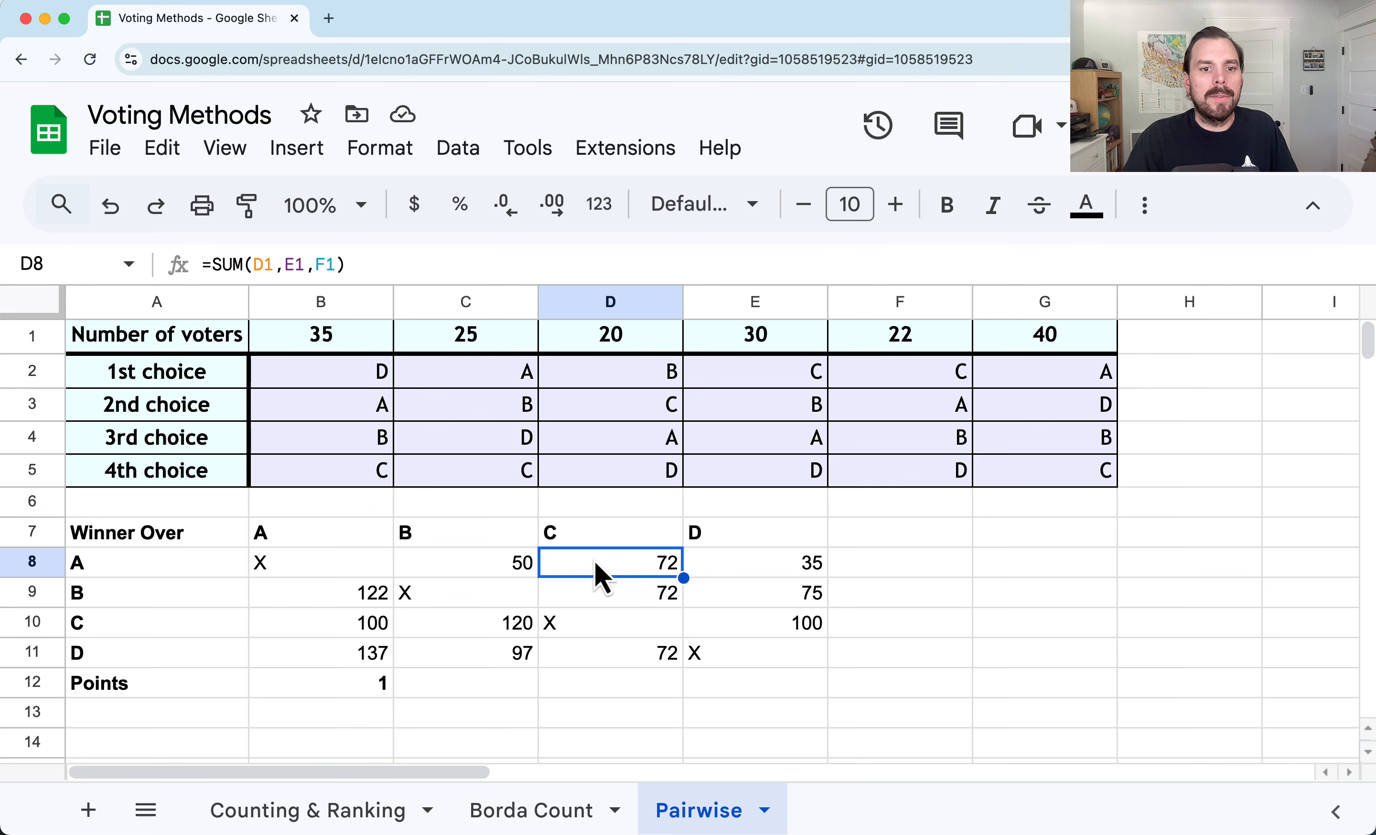
pyautogui.click(337, 713)
pyautogui.write('1')
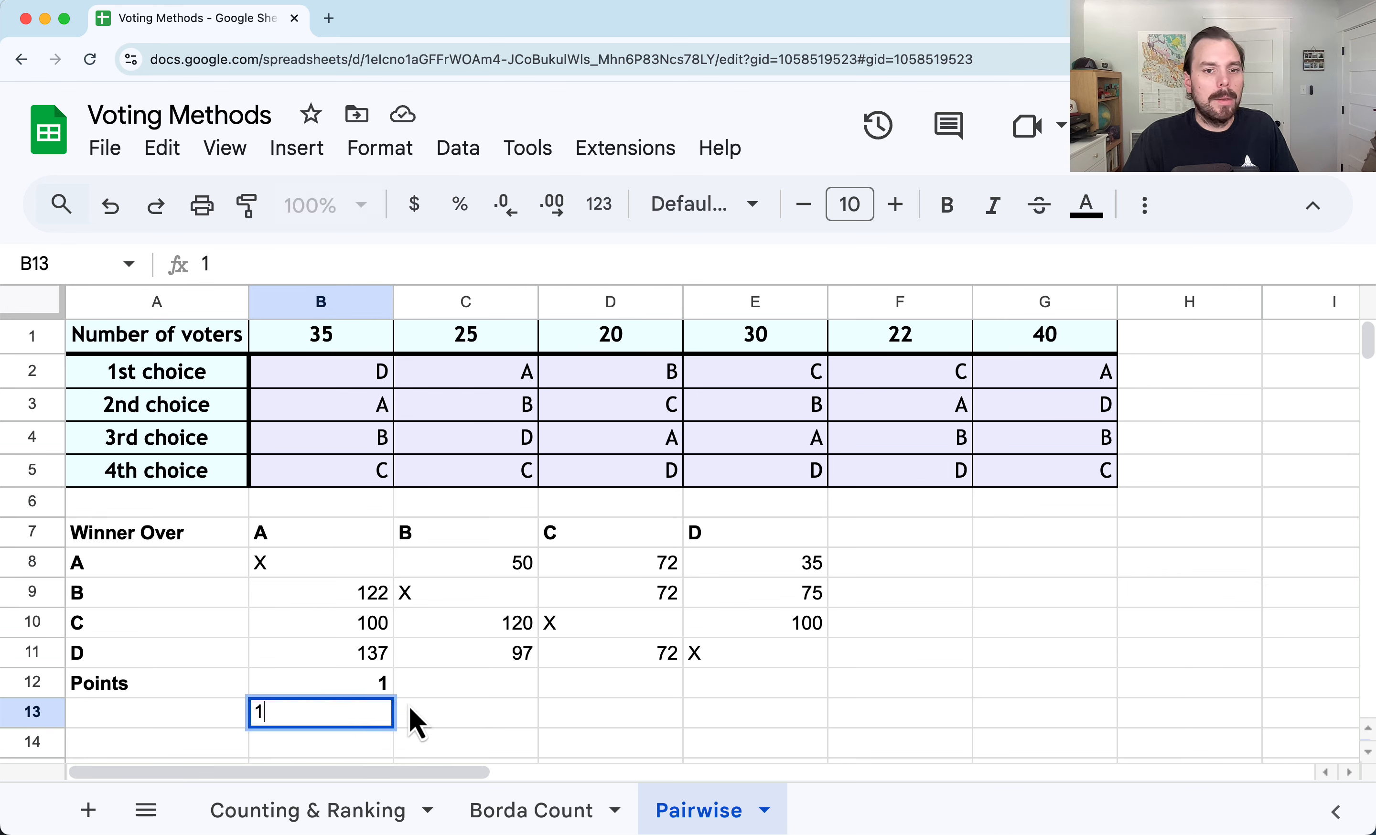
pyautogui.click(433, 710)
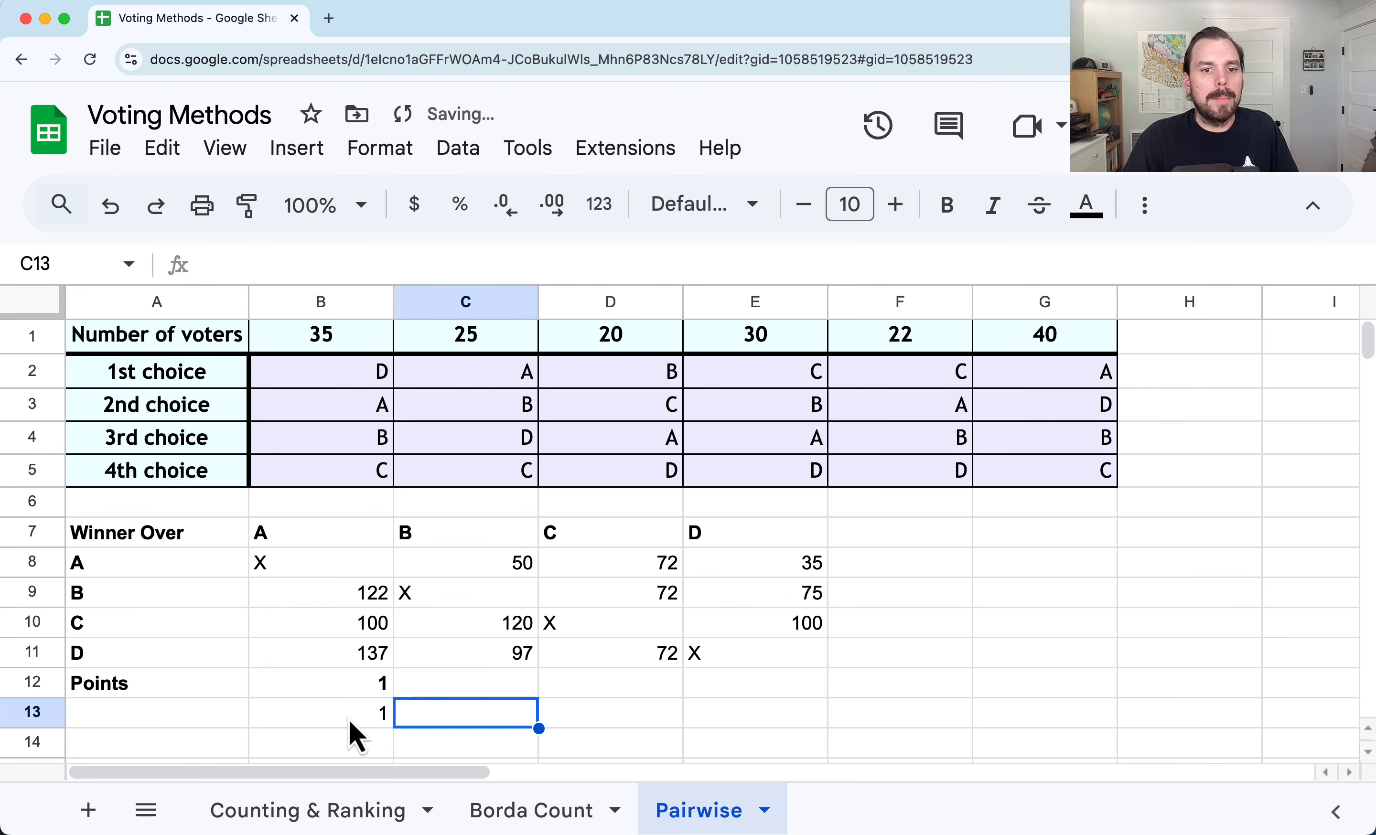
pyautogui.click(349, 697)
pyautogui.click(360, 718)
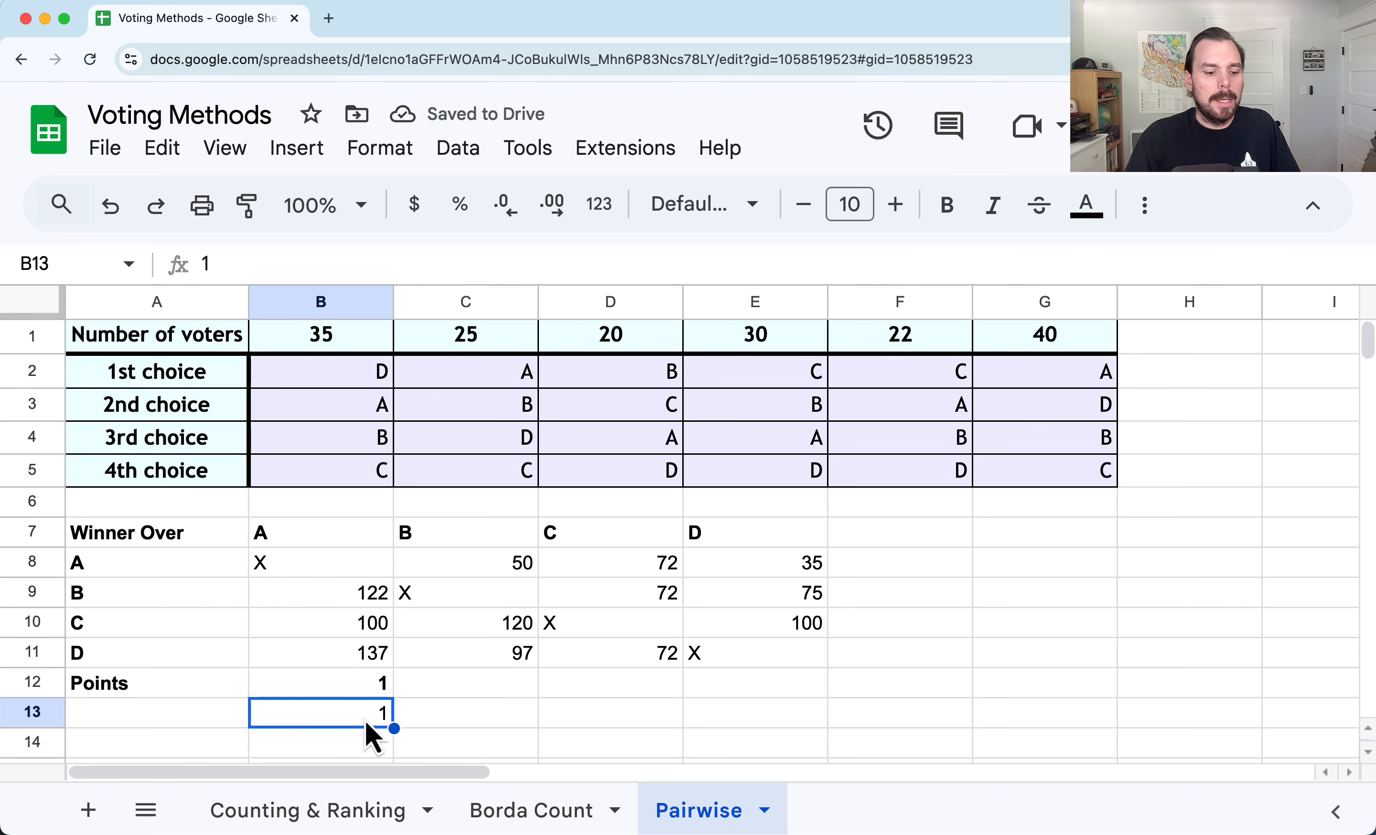
pyautogui.press('Delete')
# Raise candidate A's points in cell B12 to 2 for the win over C
pyautogui.press('Up')
pyautogui.write('2')
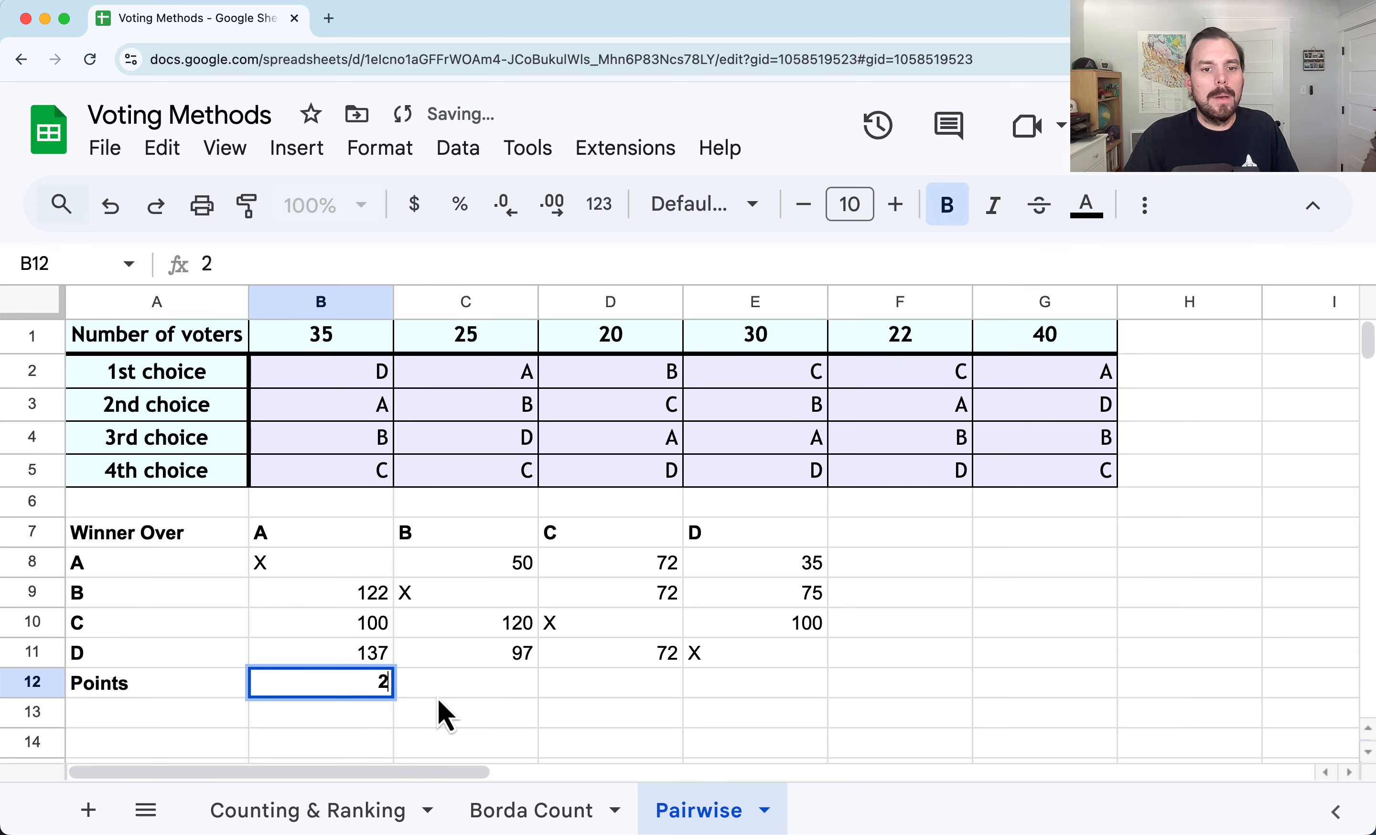
pyautogui.click(436, 698)
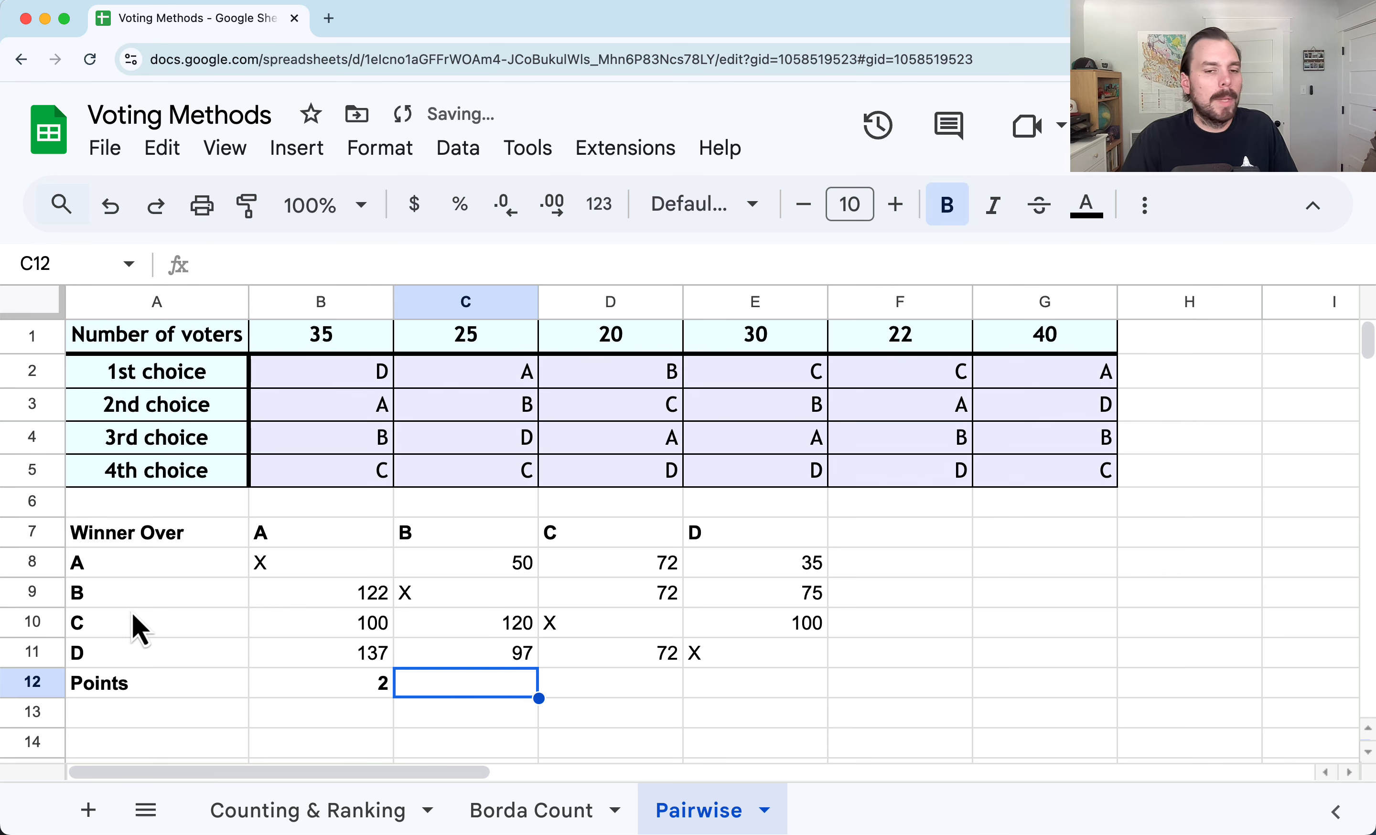
# Compare A over D in cell B11 with D over A in cell E8 and set A's points in B12 to 3
pyautogui.click(317, 656)
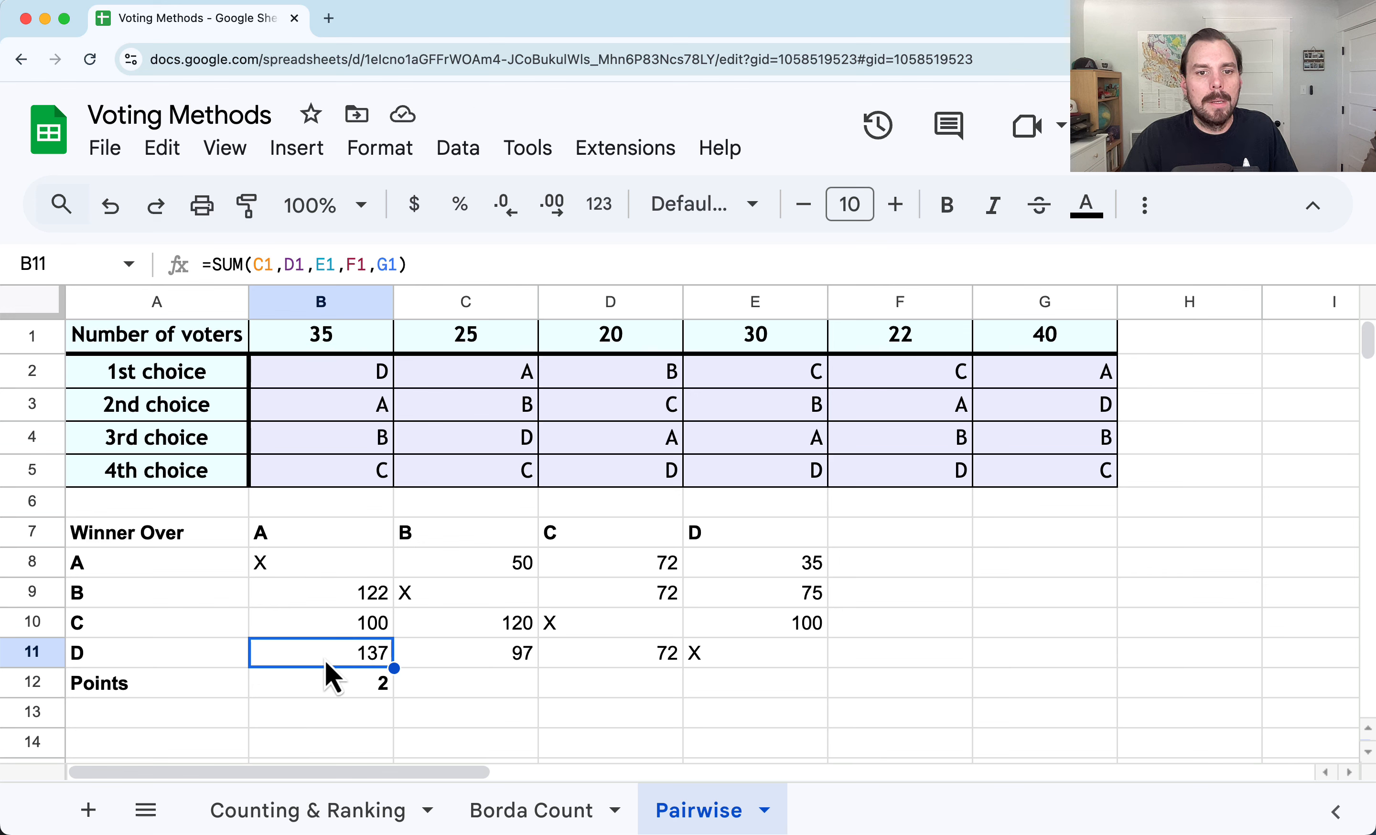
pyautogui.click(580, 570)
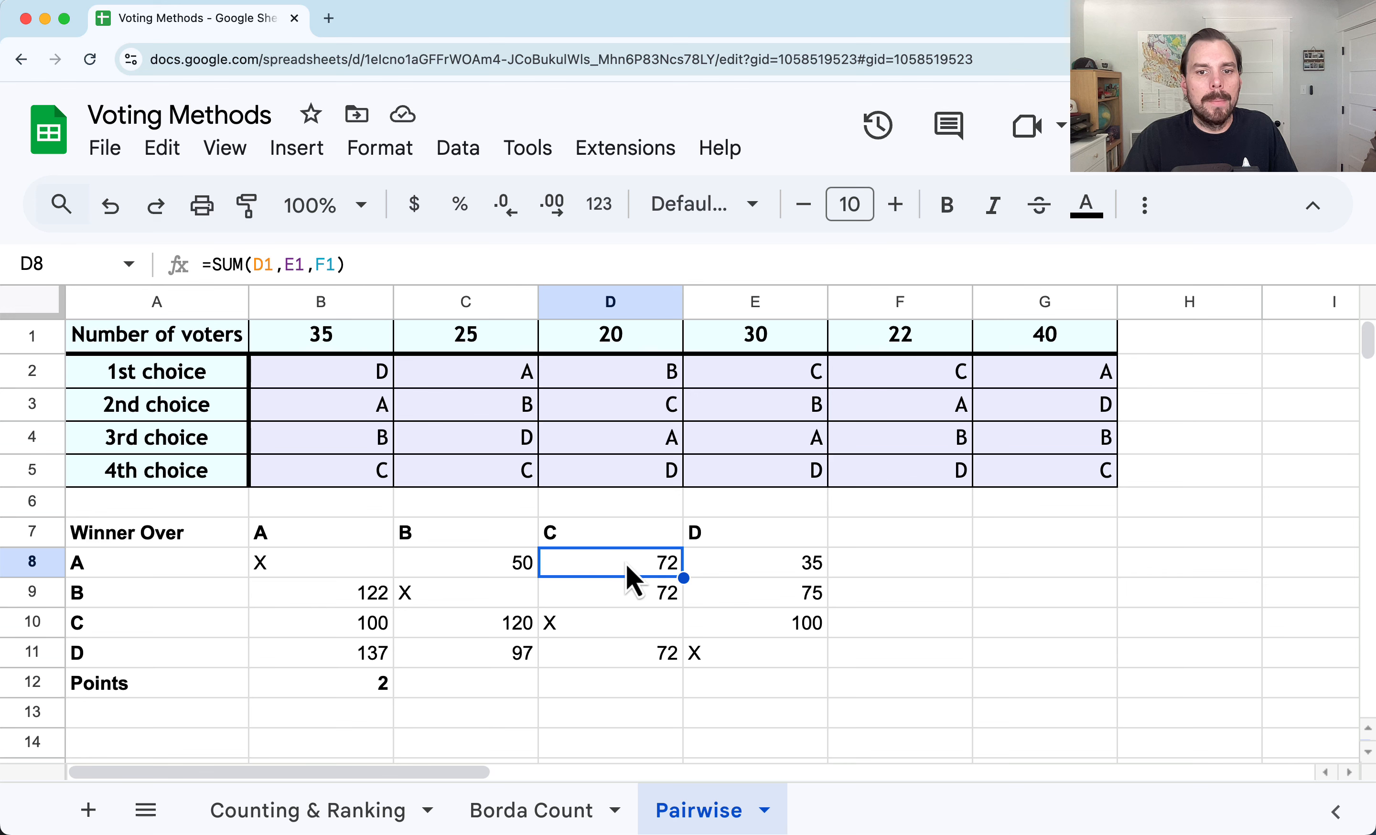
pyautogui.click(732, 569)
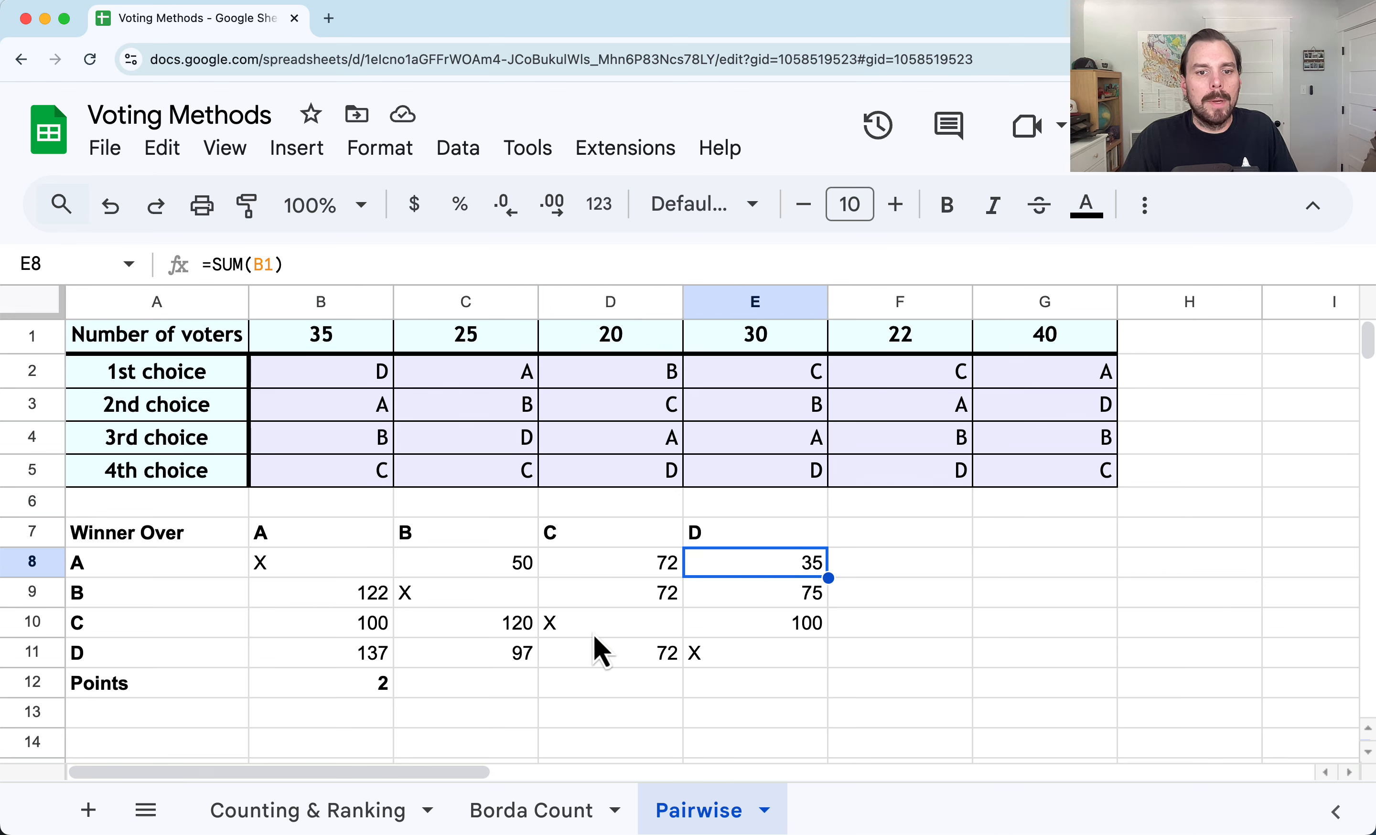
pyautogui.click(362, 683)
pyautogui.write('3')
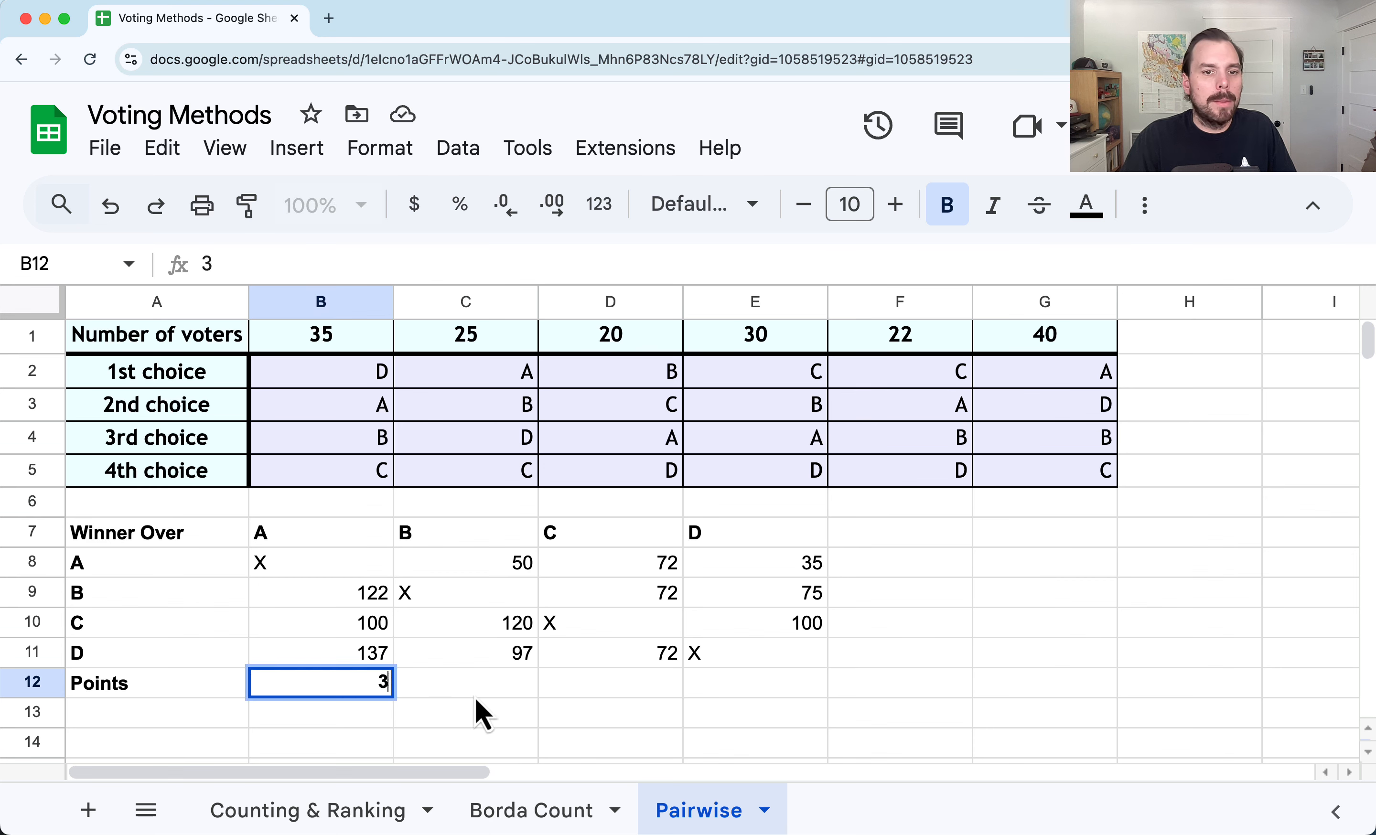
pyautogui.press('Tab')
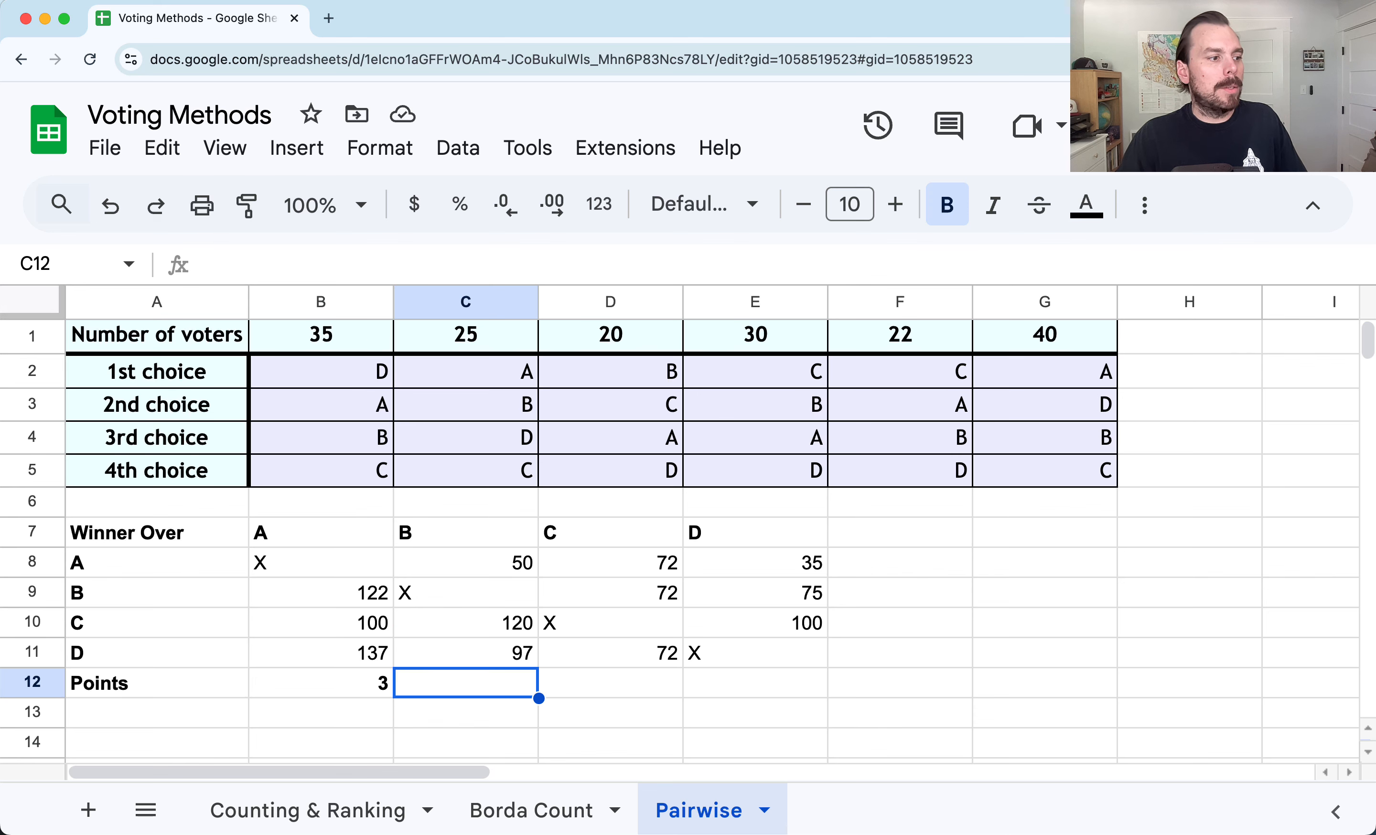
# Compare B over C in cell C10 with C over B in cell D9 and enter 1 point for B in cell C12
pyautogui.click(501, 562)
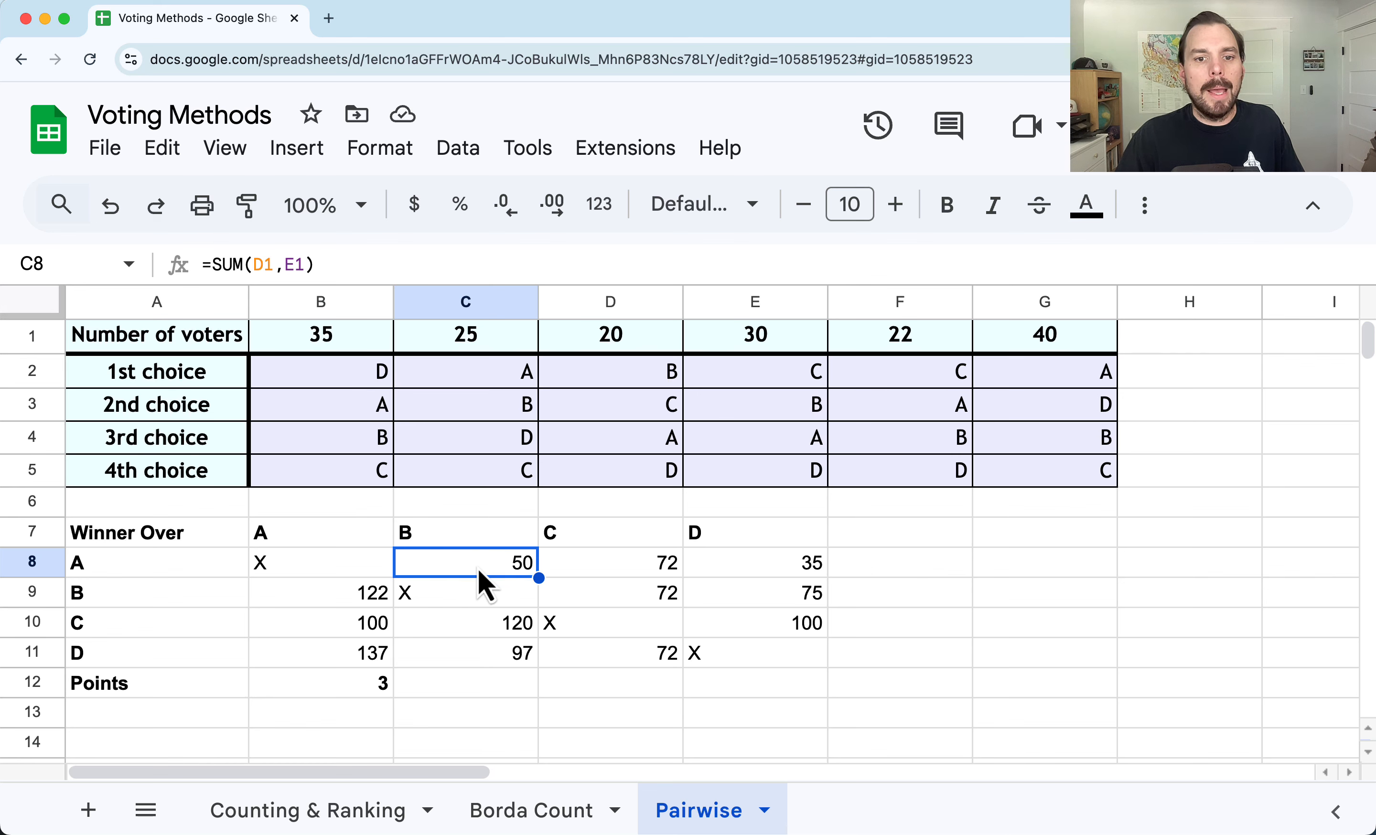
pyautogui.click(485, 633)
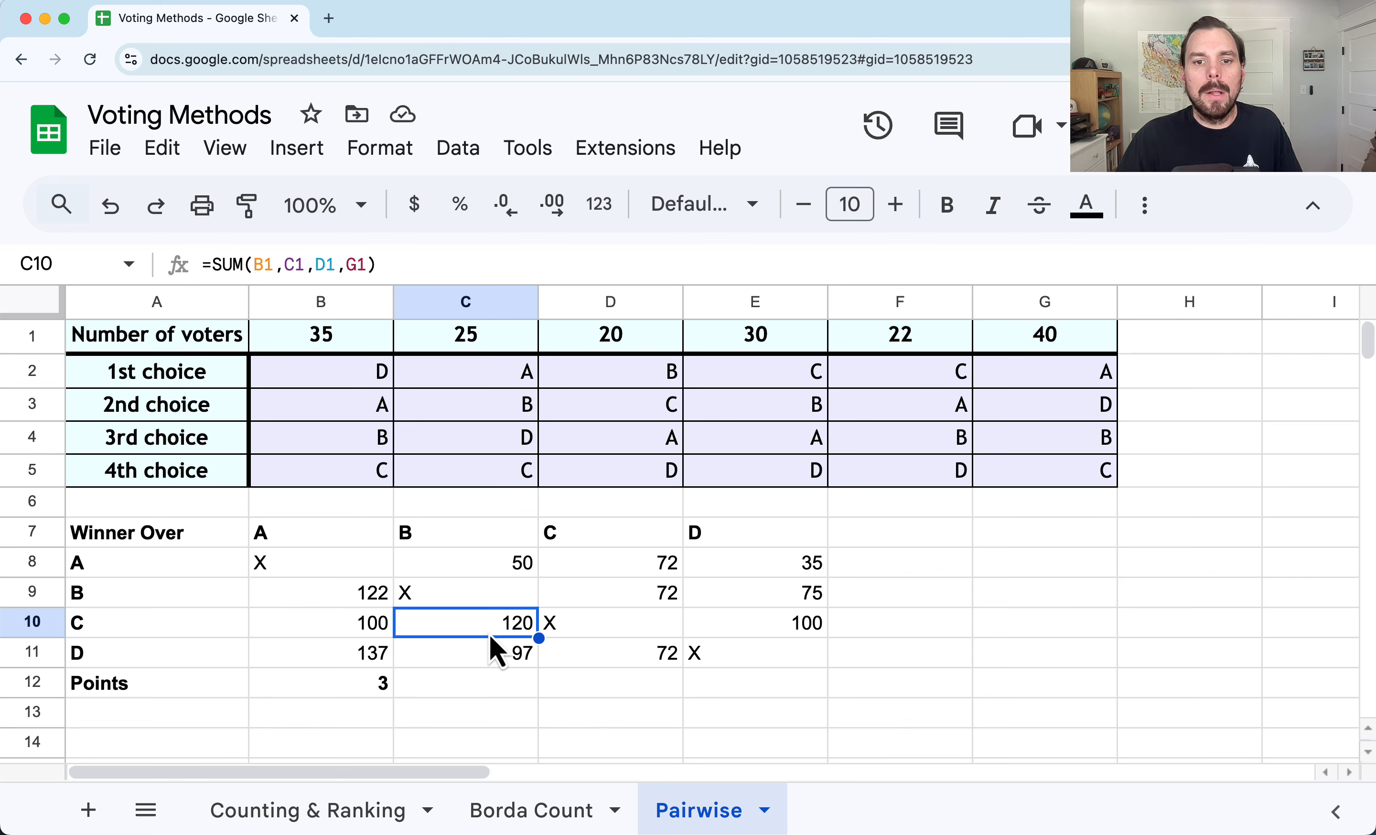
pyautogui.click(580, 597)
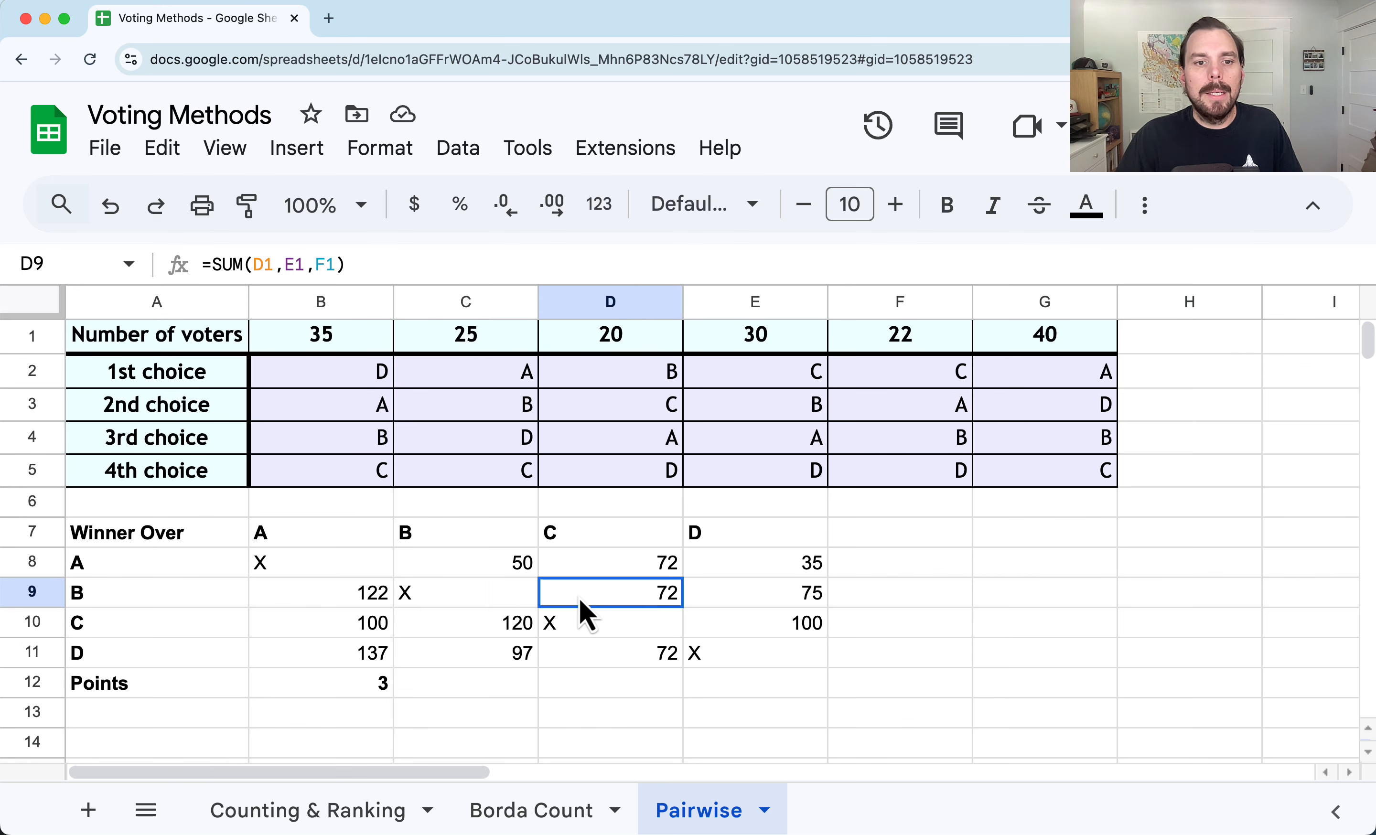
pyautogui.click(488, 678)
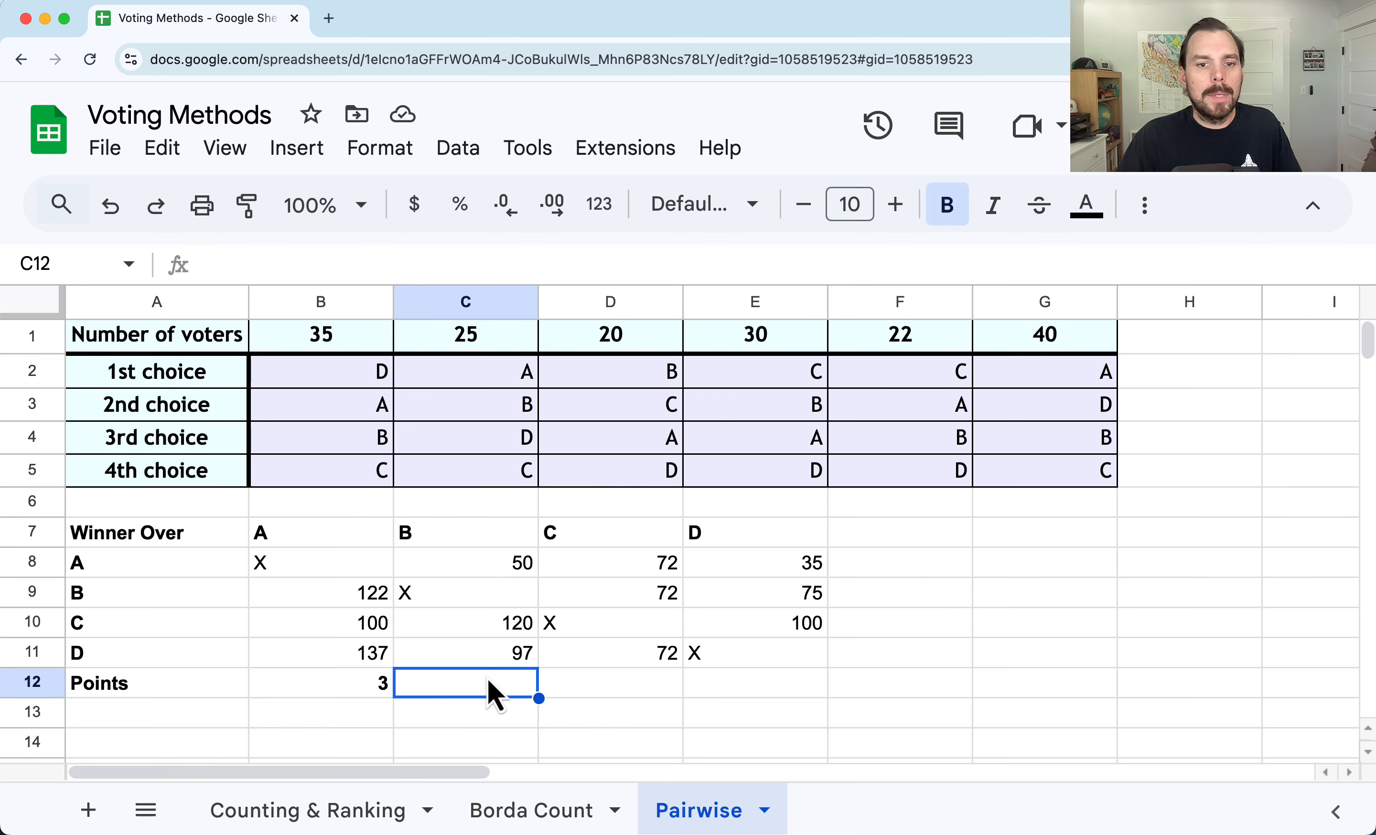
pyautogui.write('1')
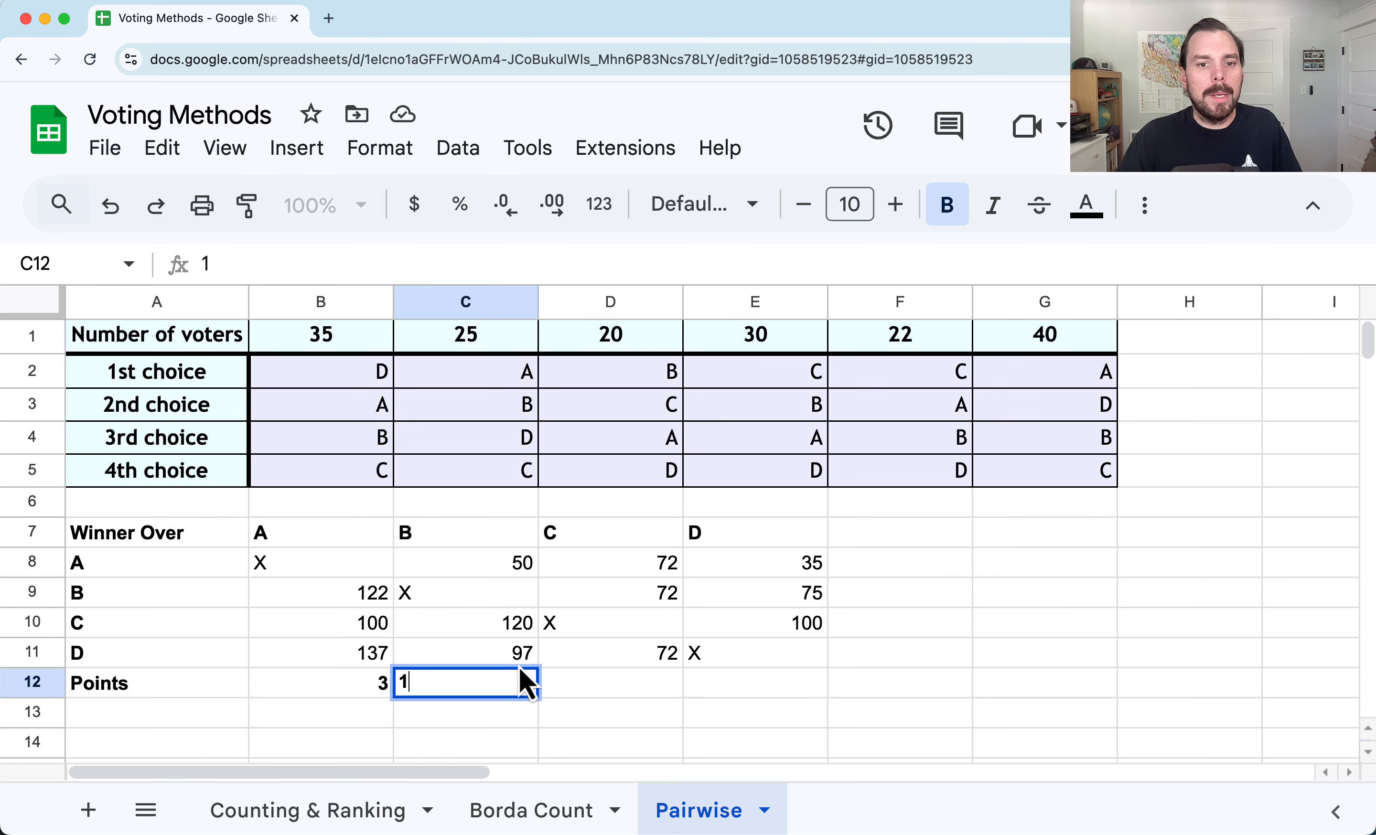
# Compare B over D in cell C11 with D over B in cell E9 and set B's points in C12 to 2
pyautogui.click(512, 654)
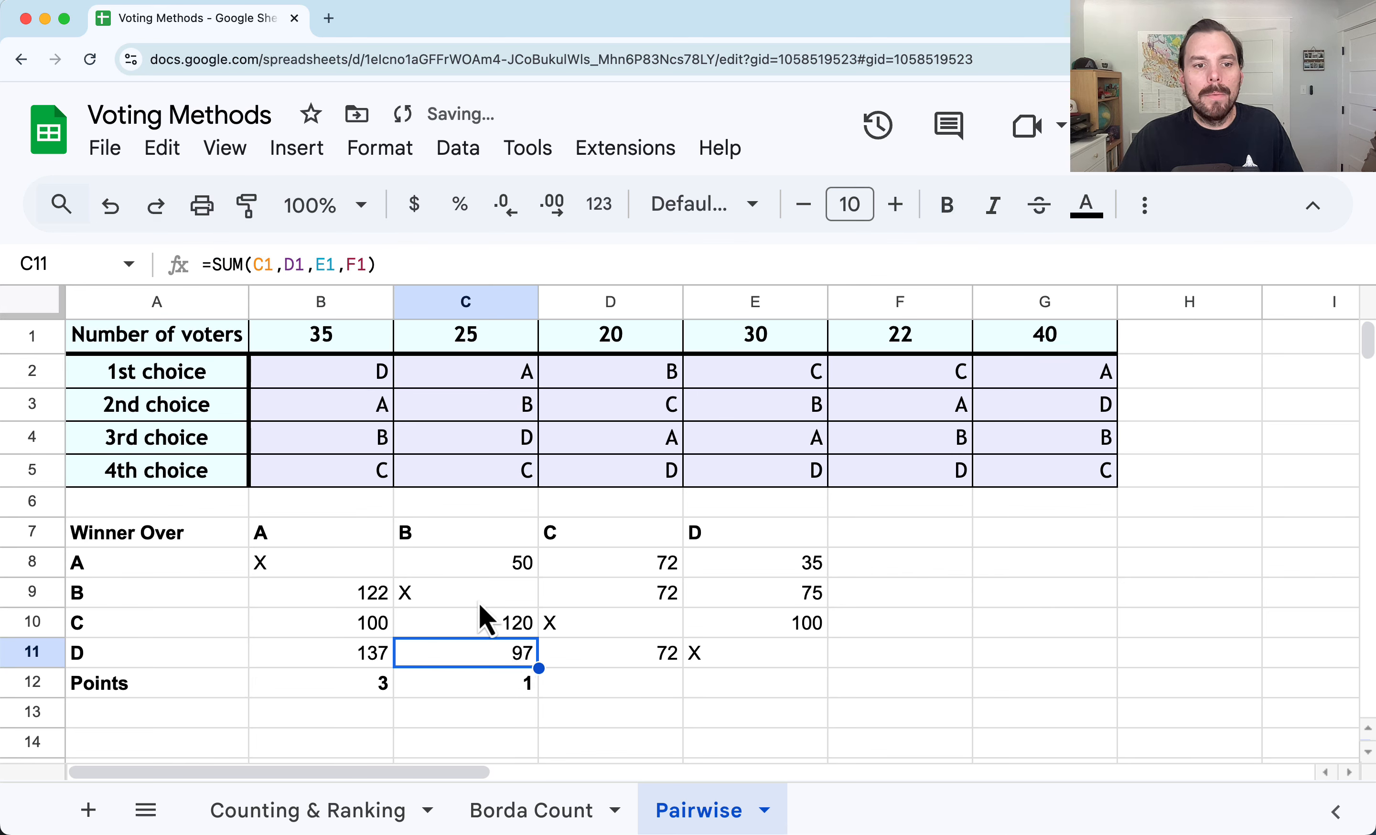
pyautogui.click(803, 543)
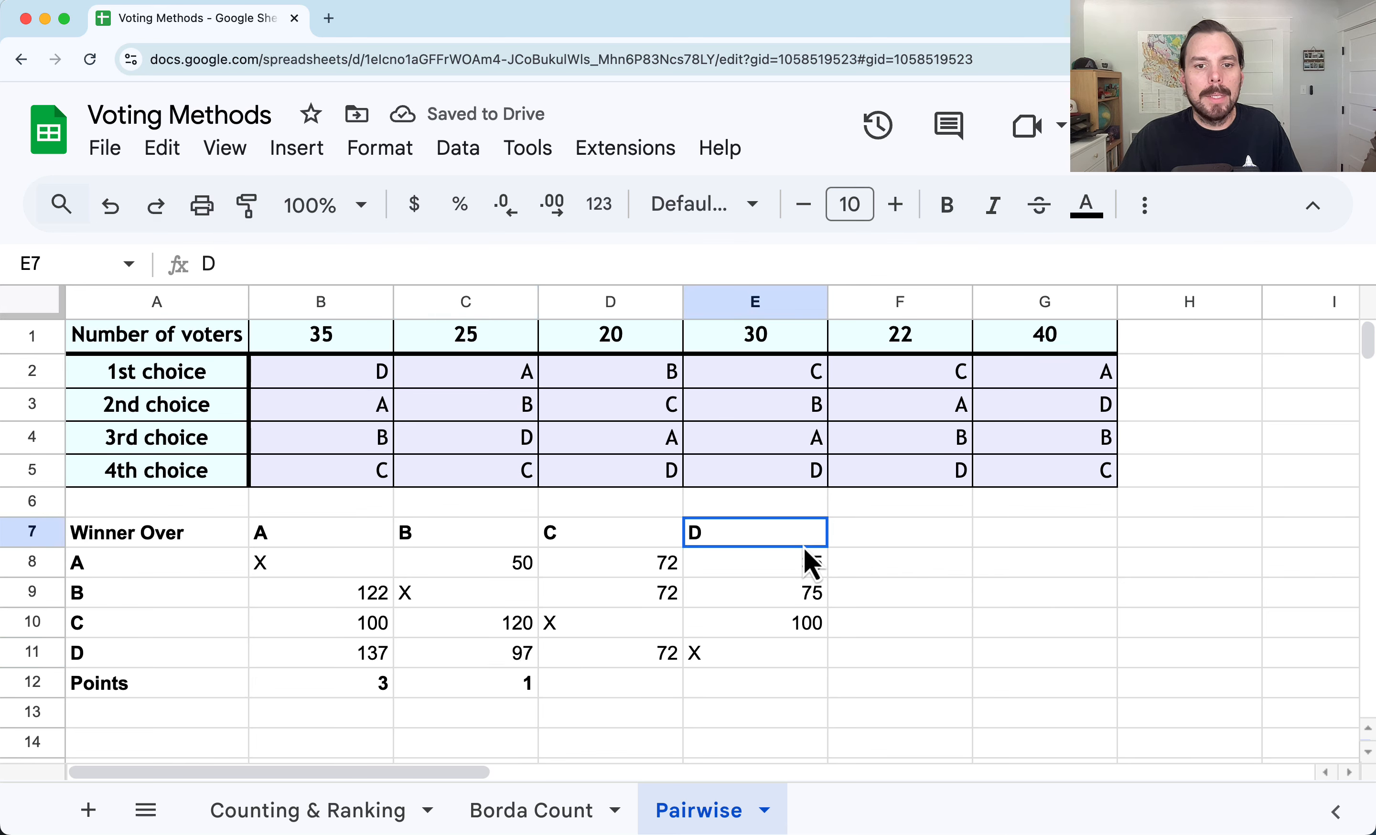
pyautogui.click(800, 565)
pyautogui.click(789, 596)
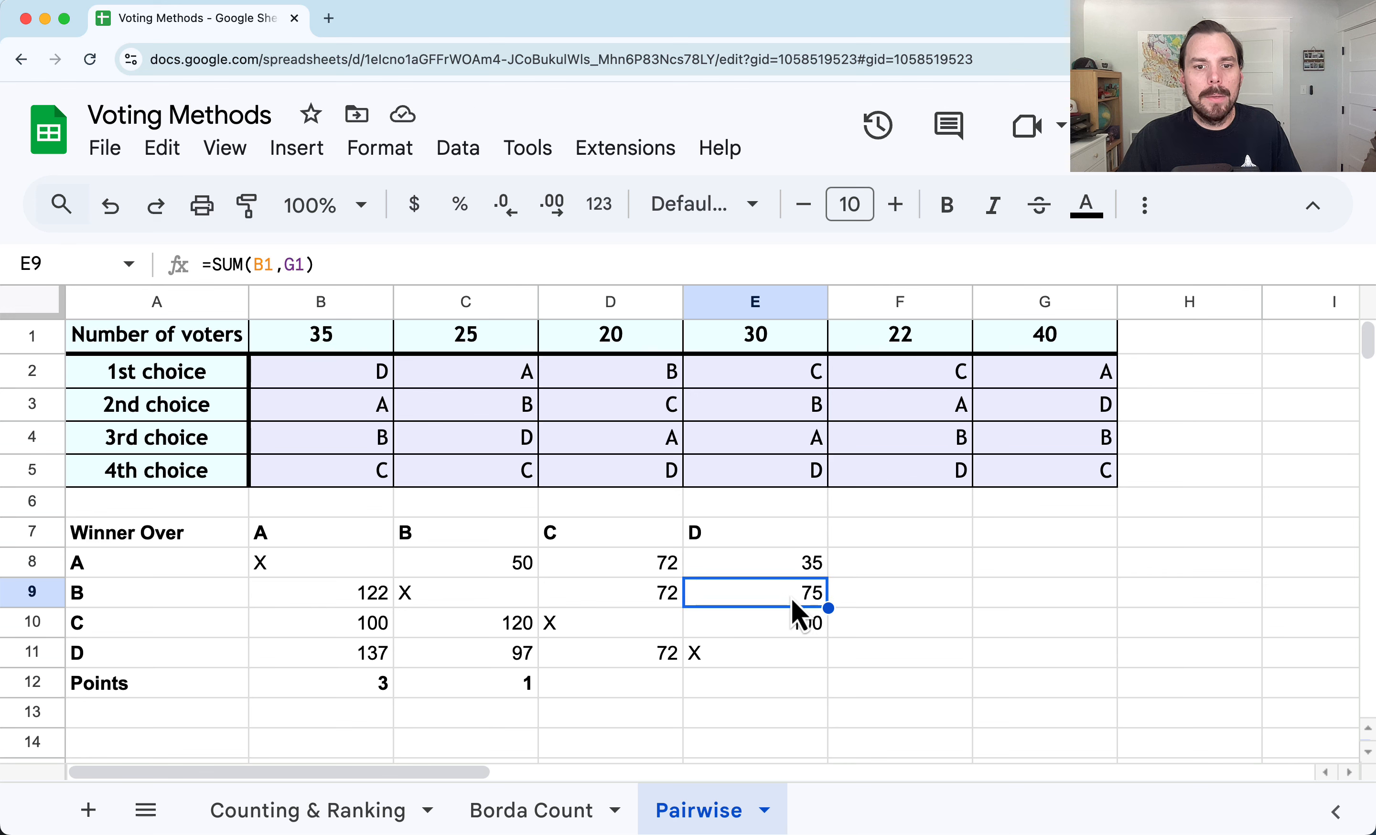
pyautogui.click(522, 652)
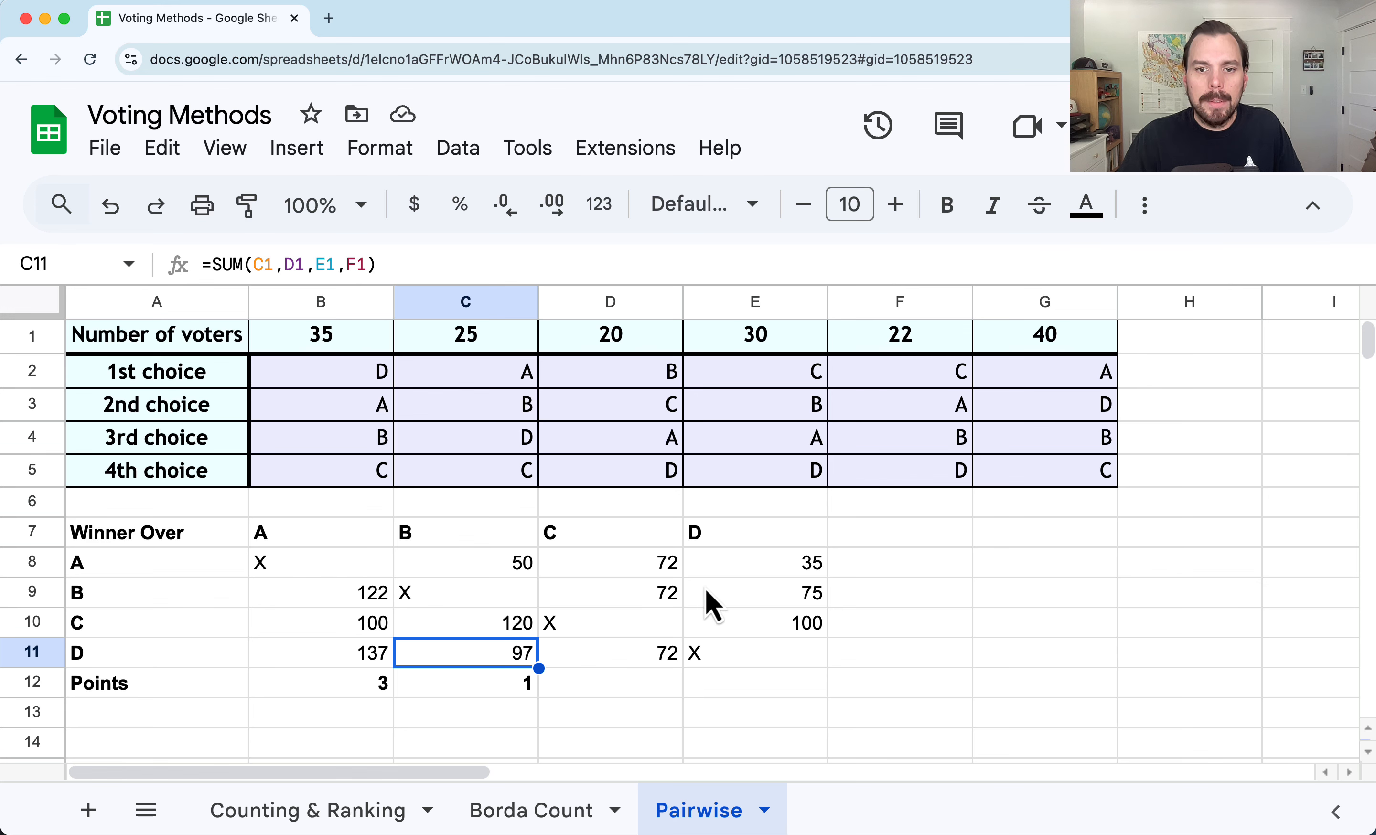
pyautogui.click(706, 591)
pyautogui.click(524, 685)
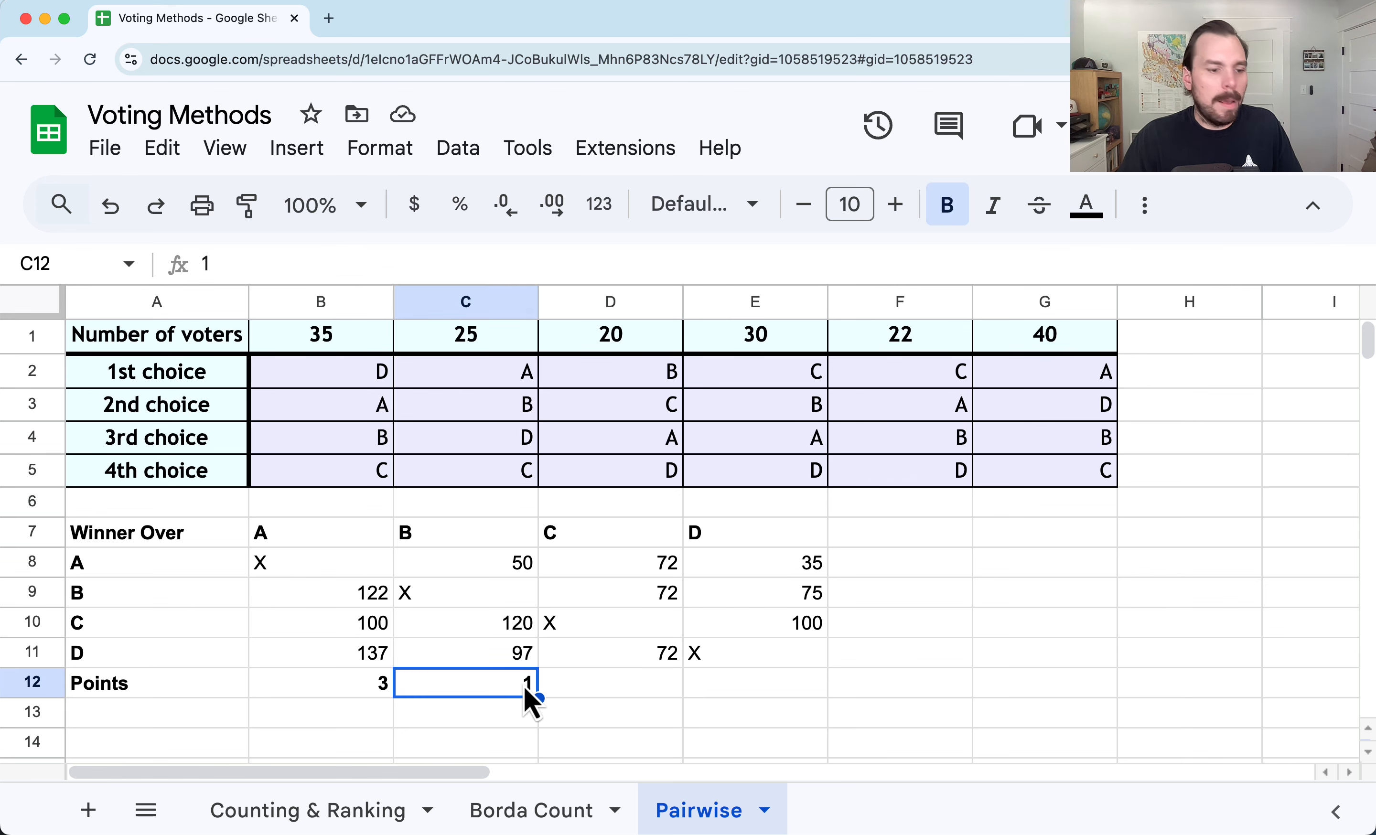
pyautogui.write('2')
pyautogui.press('Tab')
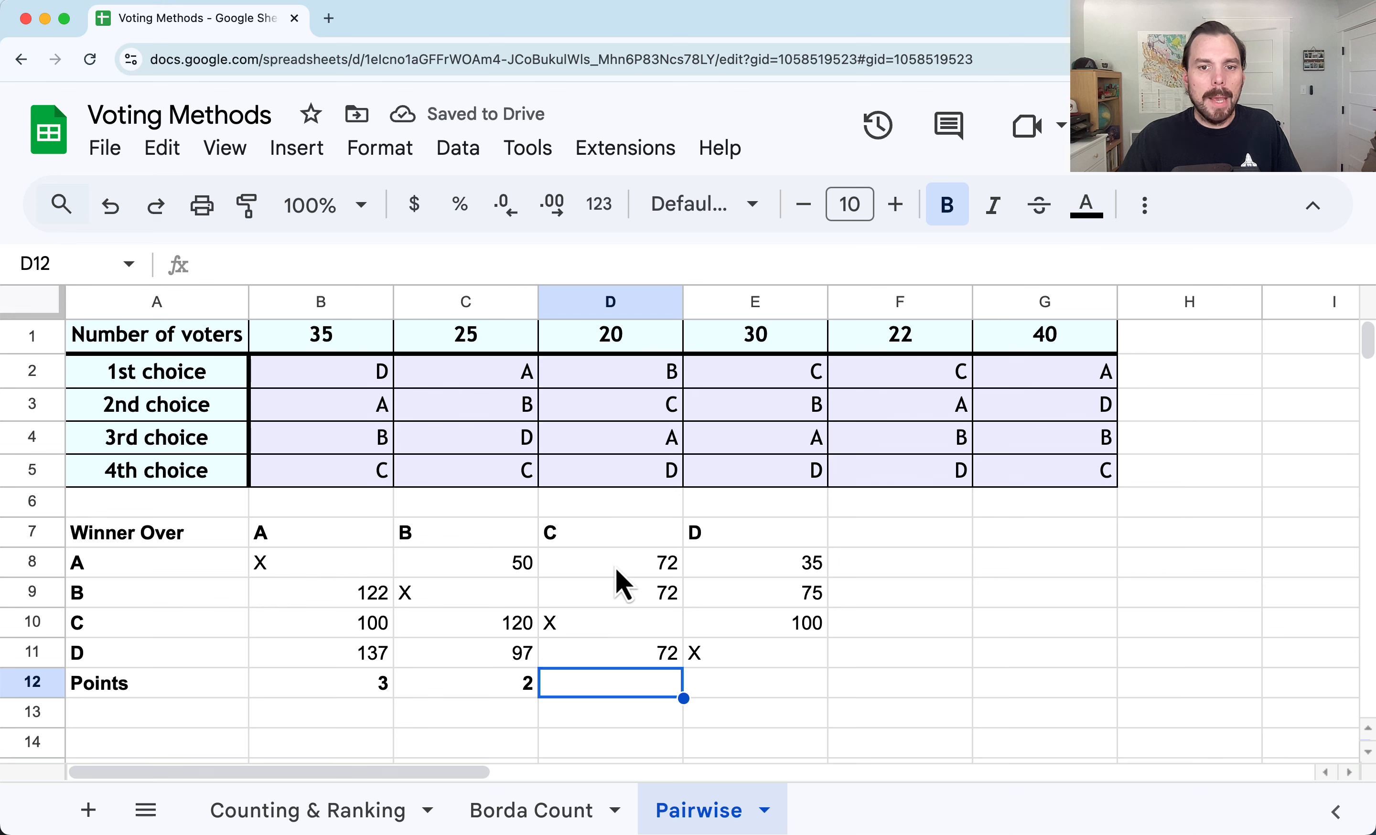
# Review candidate C's votes in D8:D9 and compare C over D in cell D11 with D over C in cell E10
pyautogui.moveTo(614, 565); pyautogui.dragTo(616, 593)
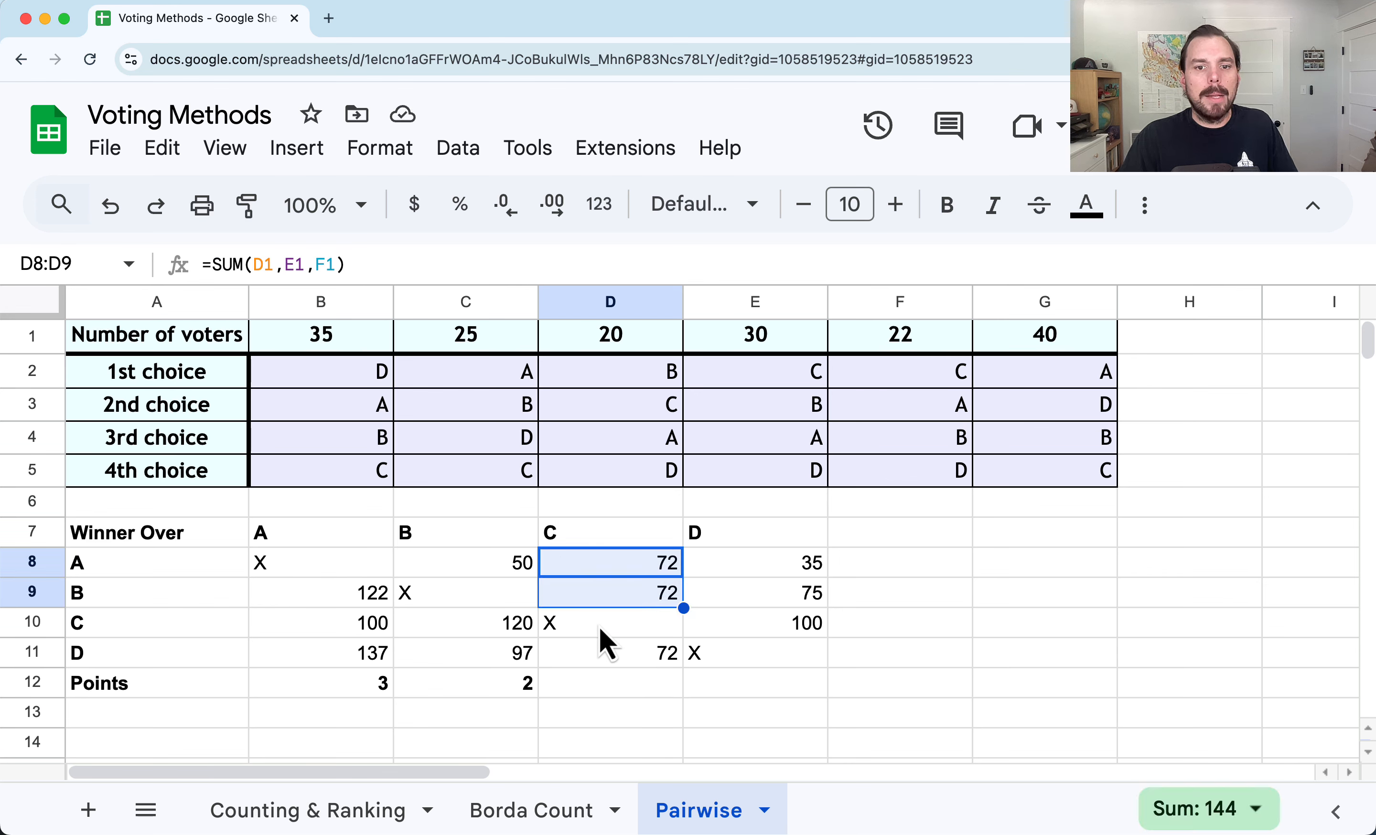
pyautogui.click(600, 655)
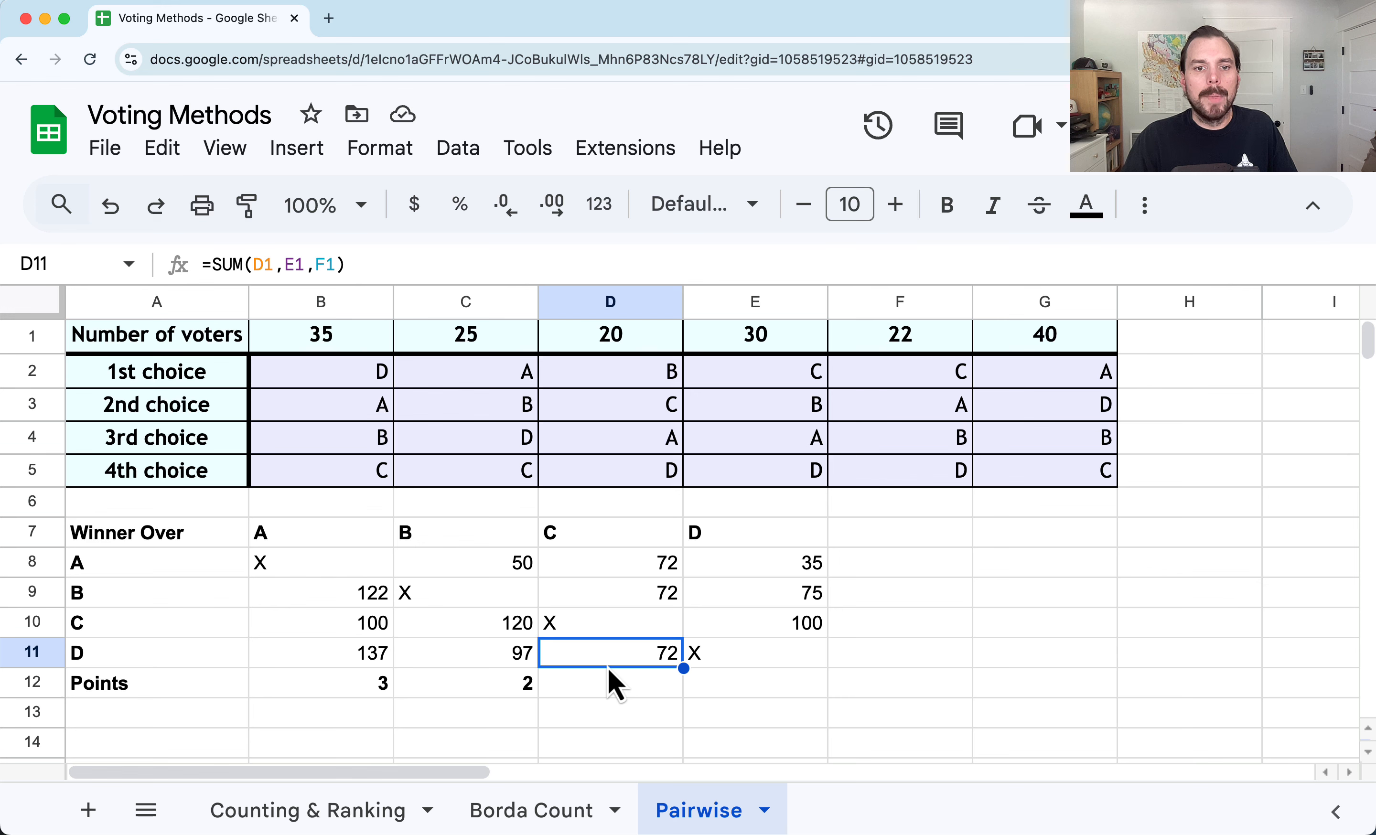
pyautogui.click(495, 623)
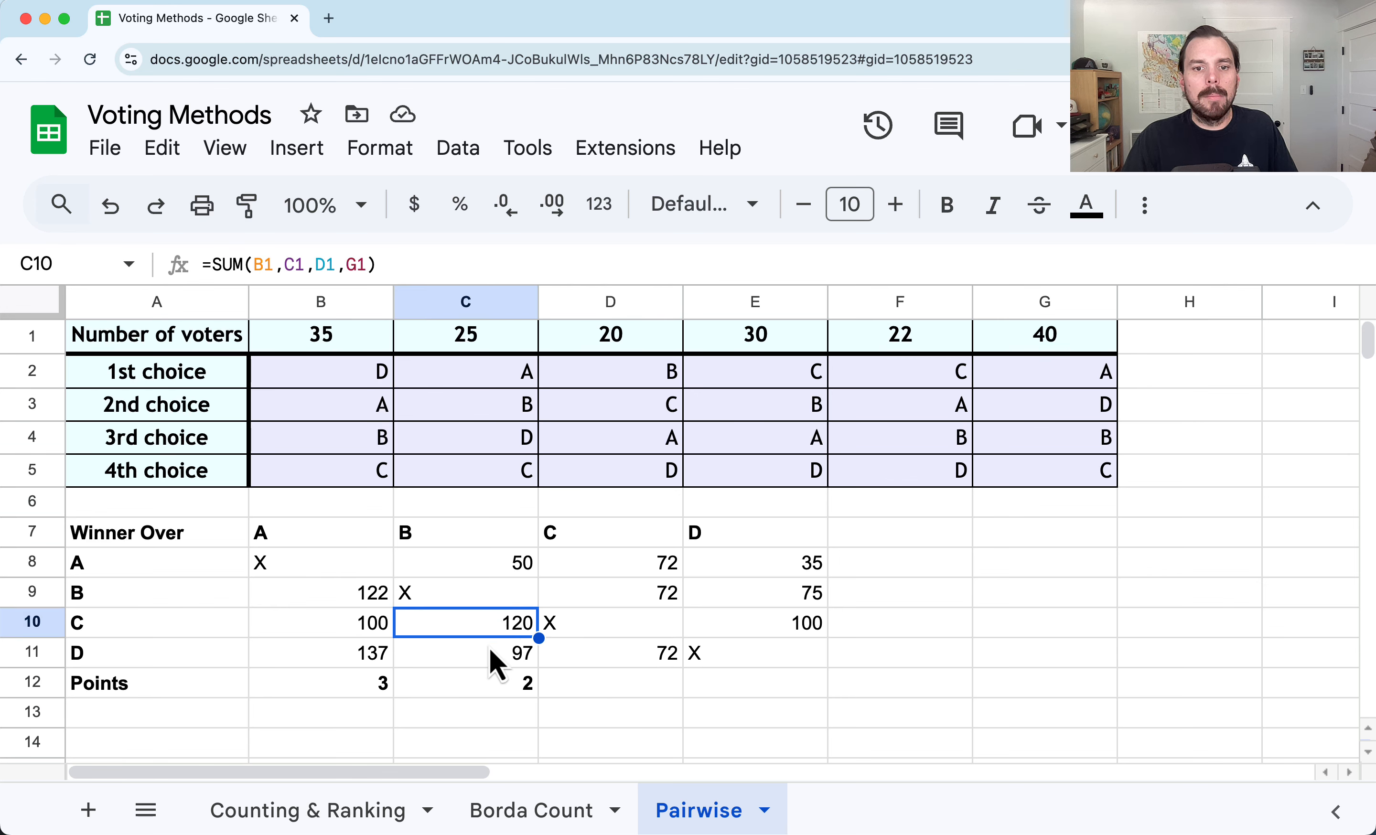
pyautogui.click(521, 659)
pyautogui.click(639, 659)
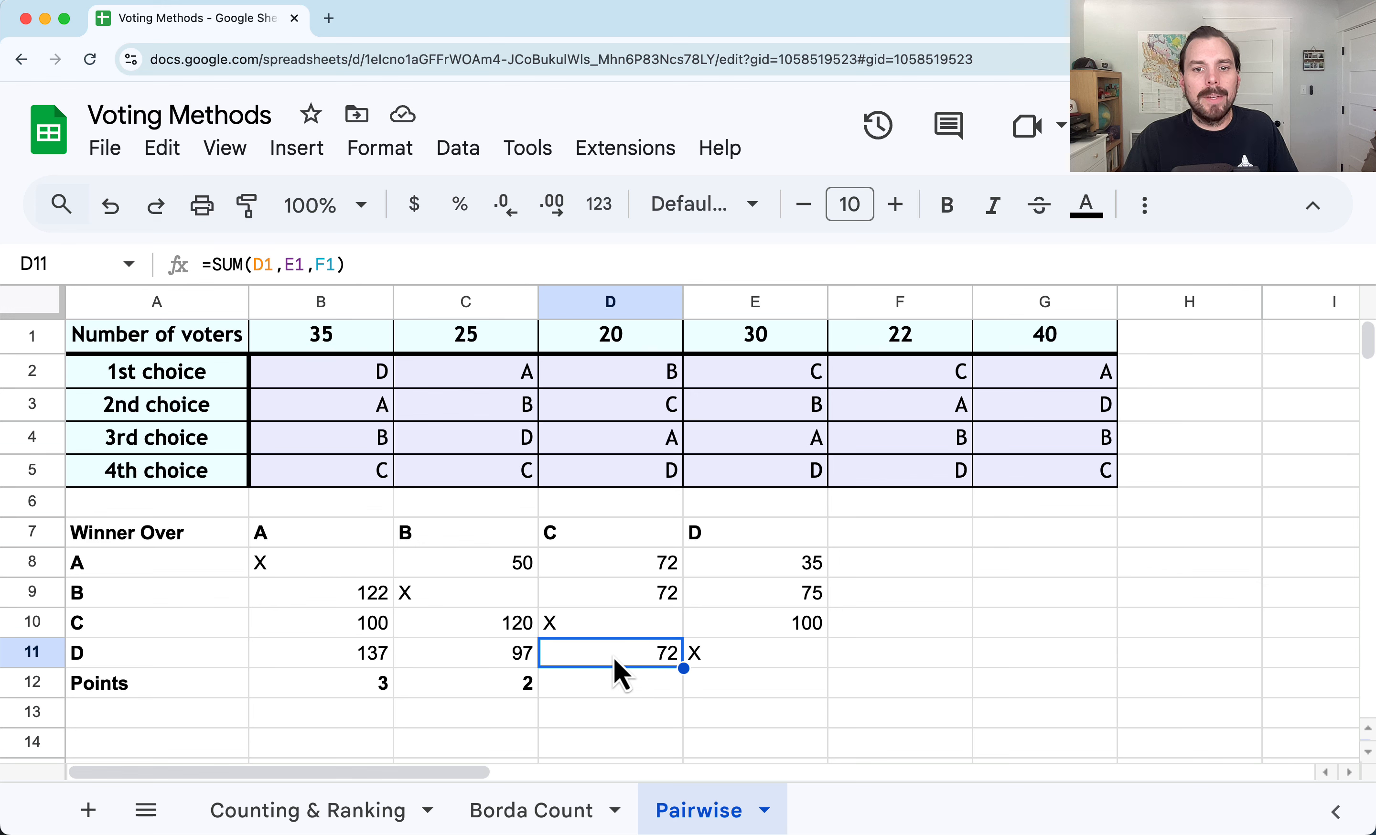
pyautogui.click(748, 629)
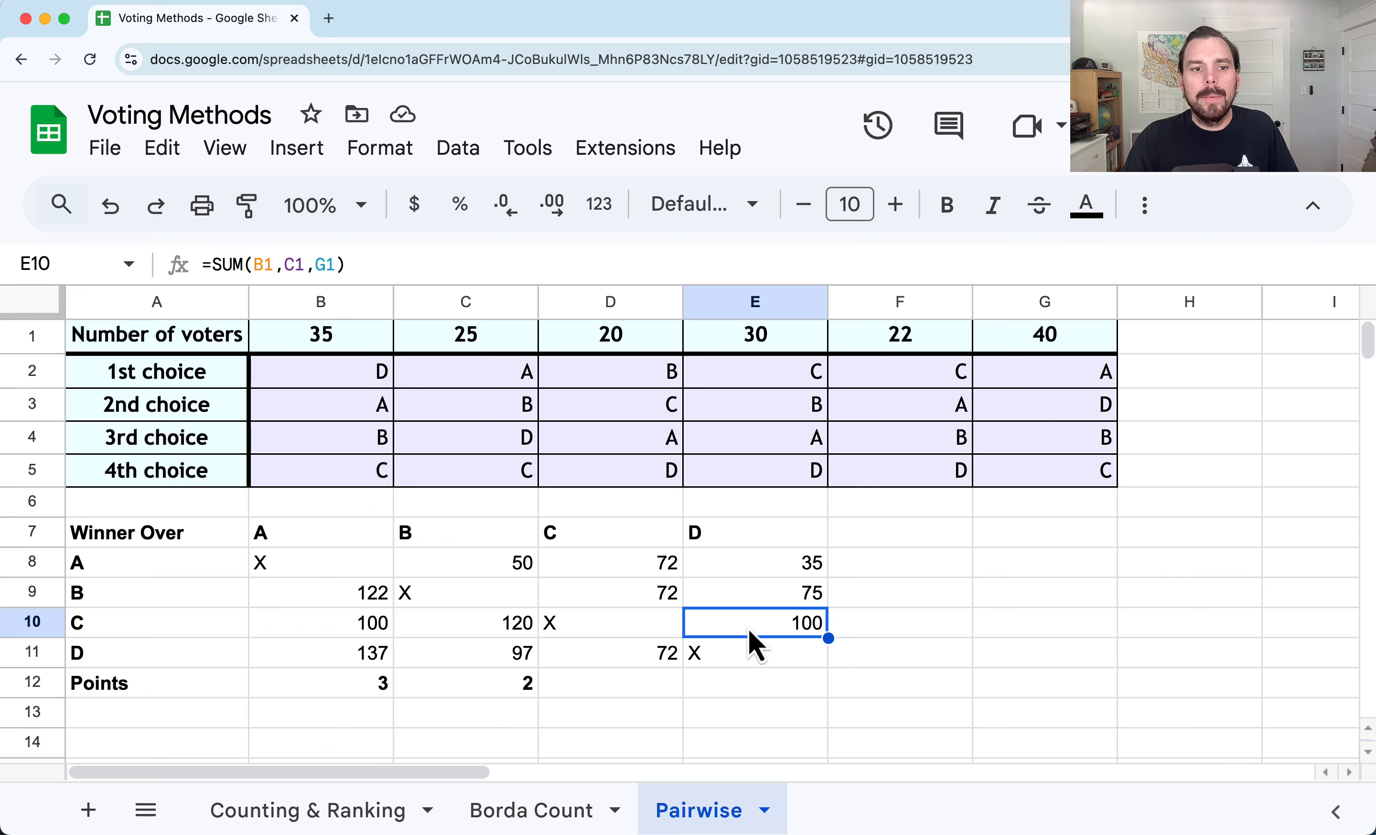
pyautogui.click(642, 693)
pyautogui.write('1')
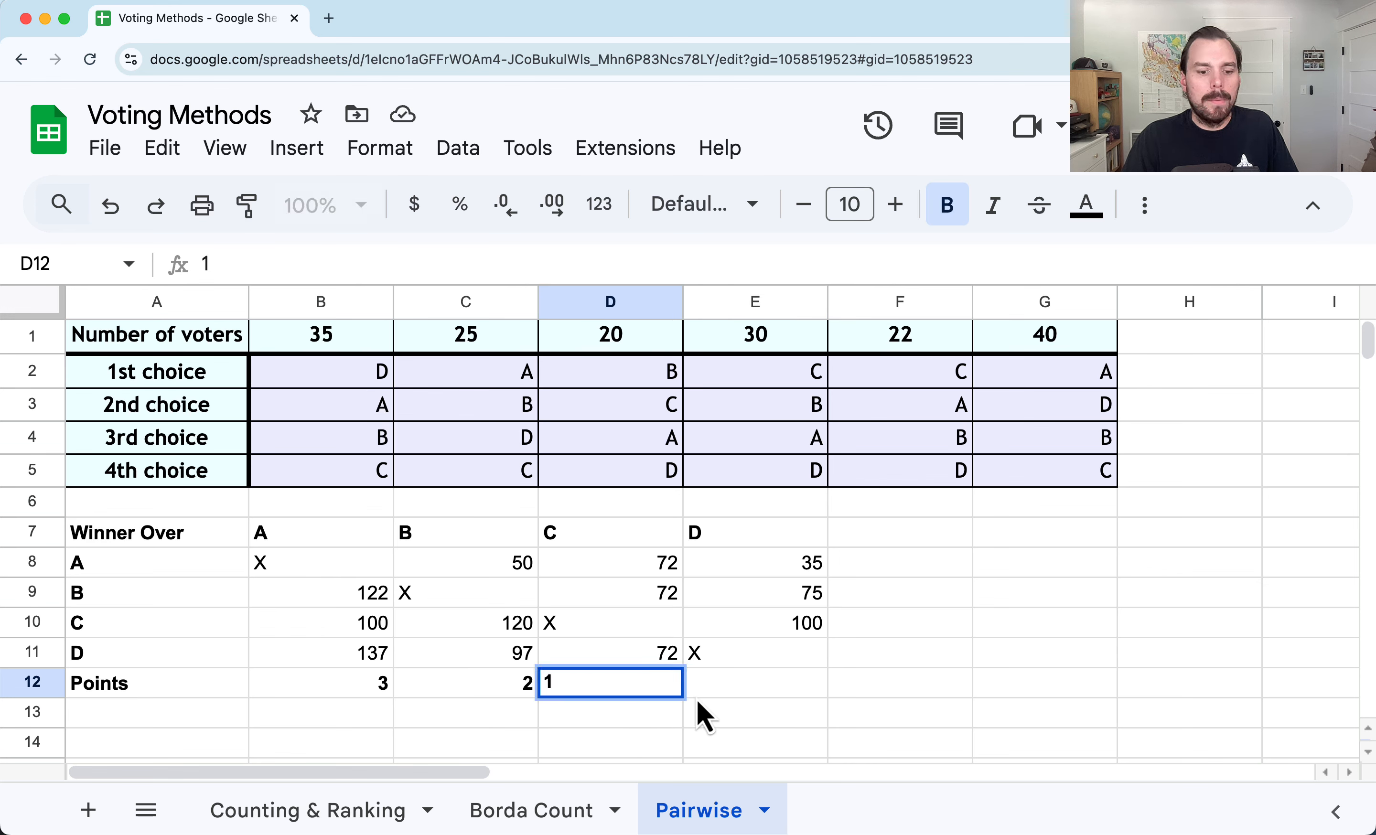
pyautogui.press('Escape')
# Enter 1 point for candidate D in cell E12 for the win over C
pyautogui.click(766, 695)
pyautogui.write('1')
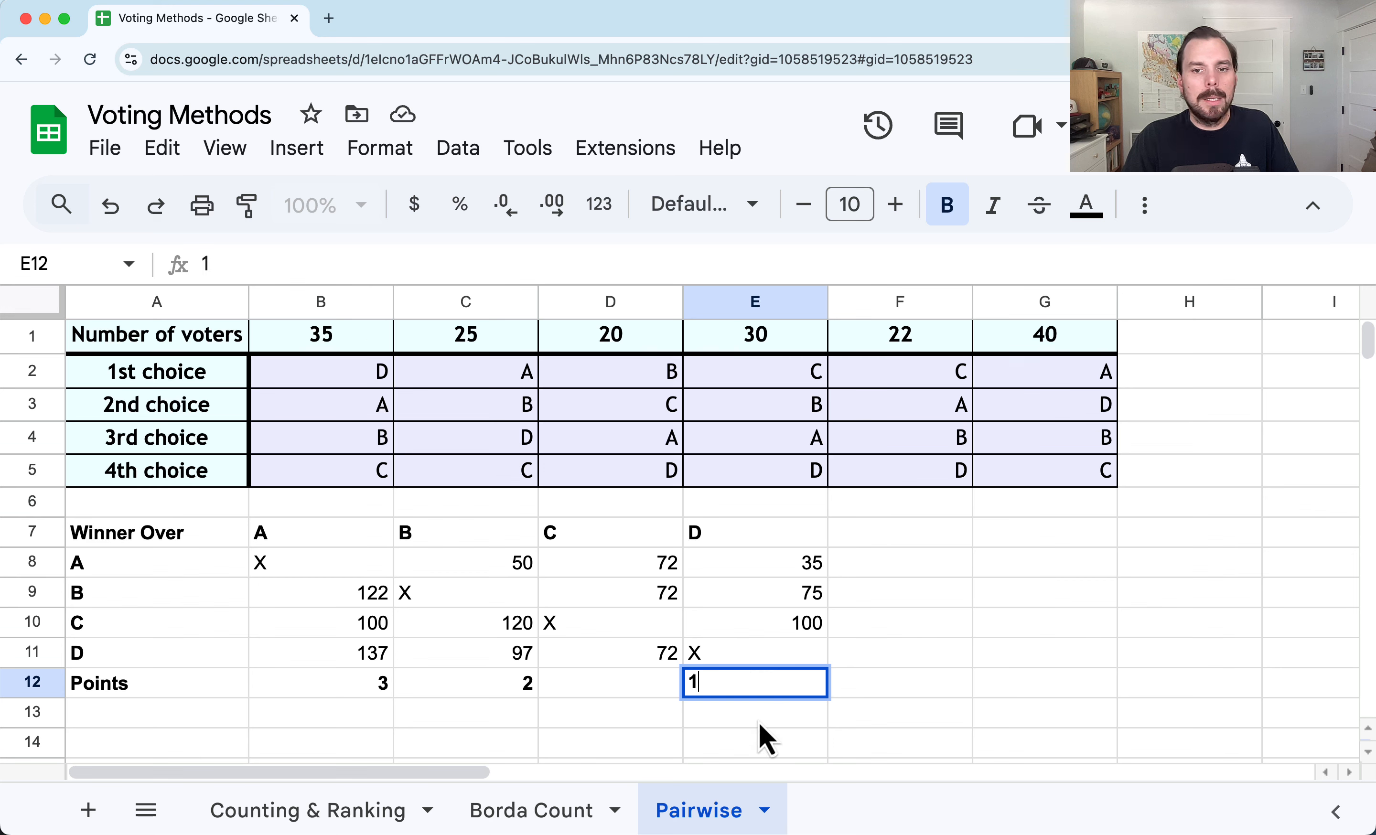
pyautogui.click(653, 692)
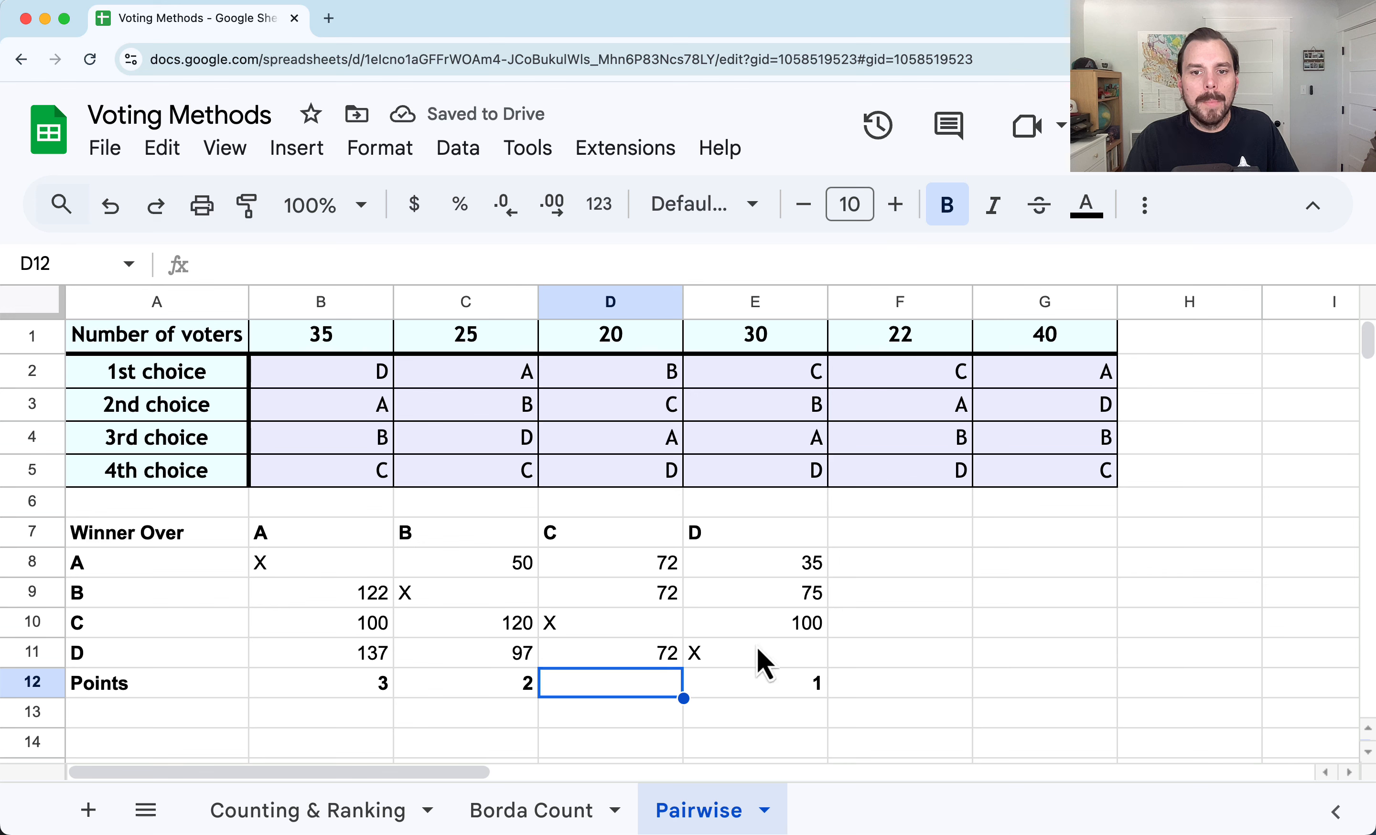
# Recheck candidate D's votes in E8:E10 and enter 0 points for candidate C in cell D12
pyautogui.click(765, 622)
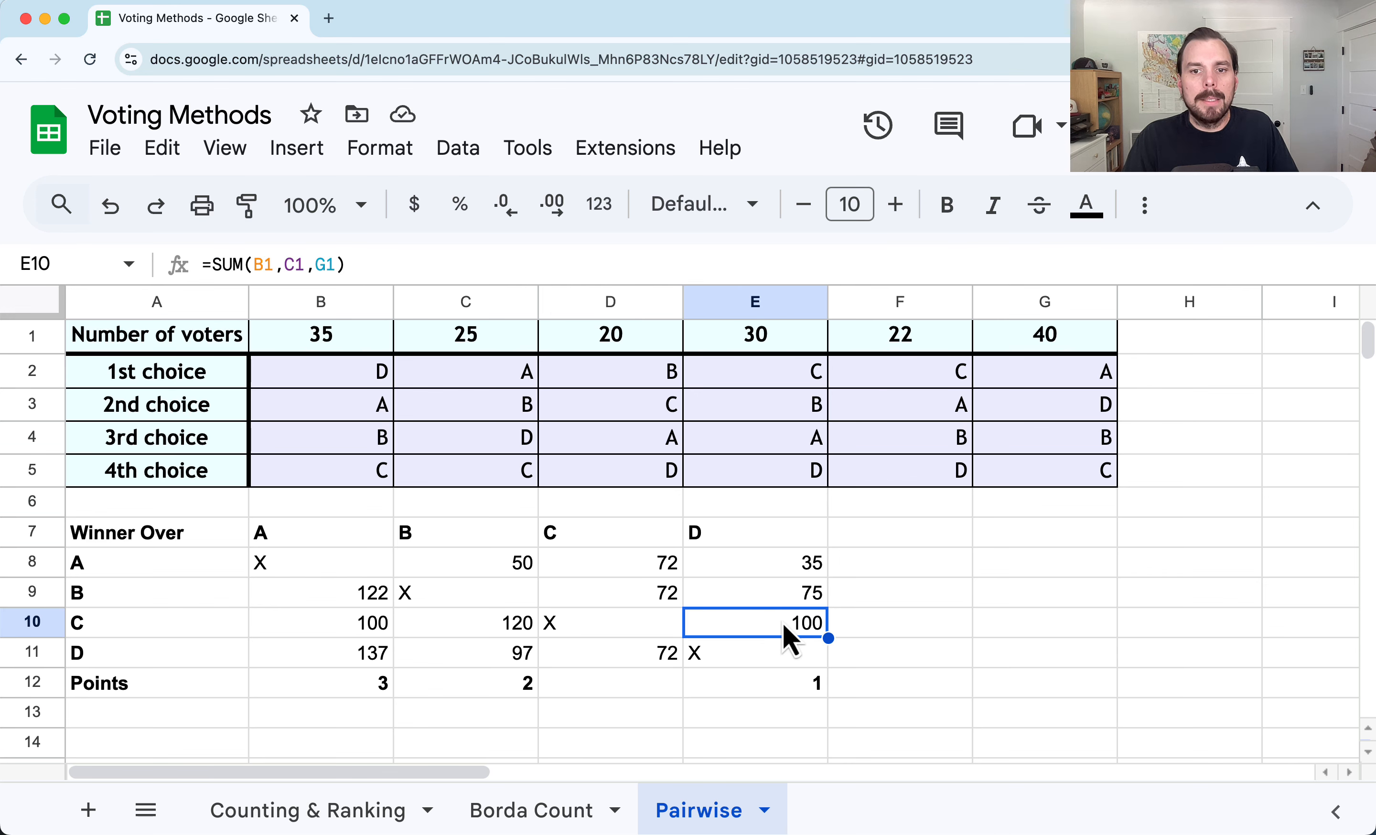
pyautogui.click(797, 564)
pyautogui.click(790, 600)
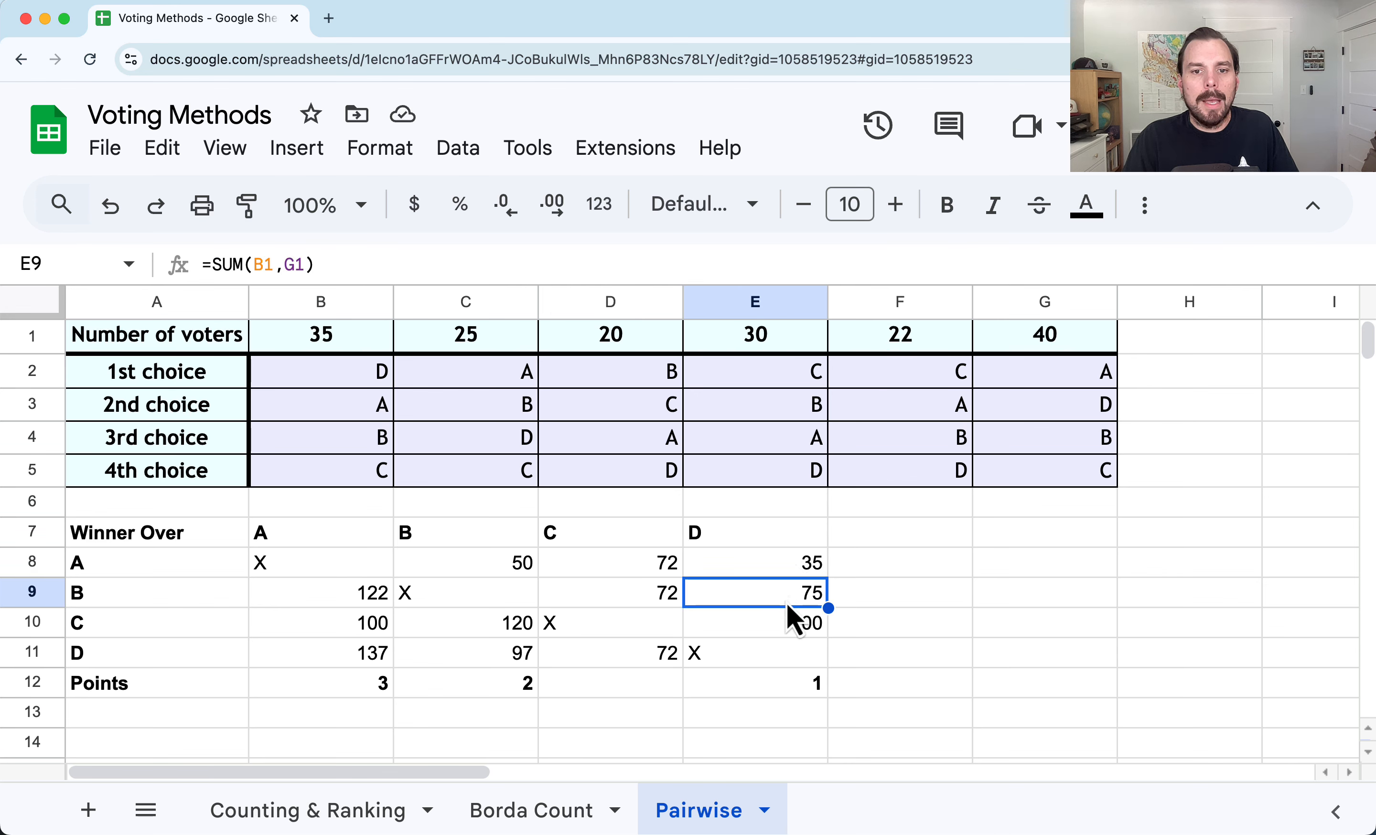
pyautogui.click(780, 629)
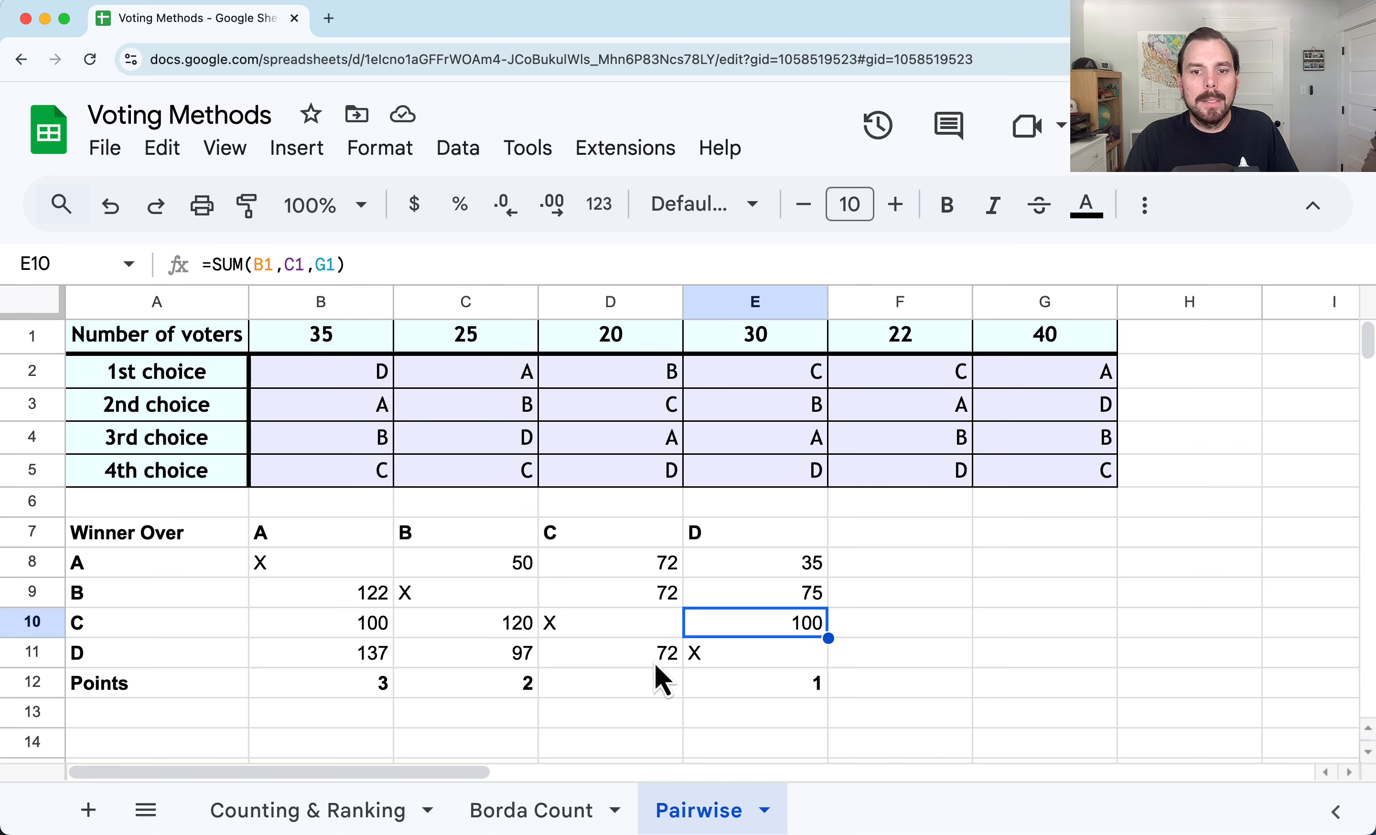
pyautogui.click(661, 695)
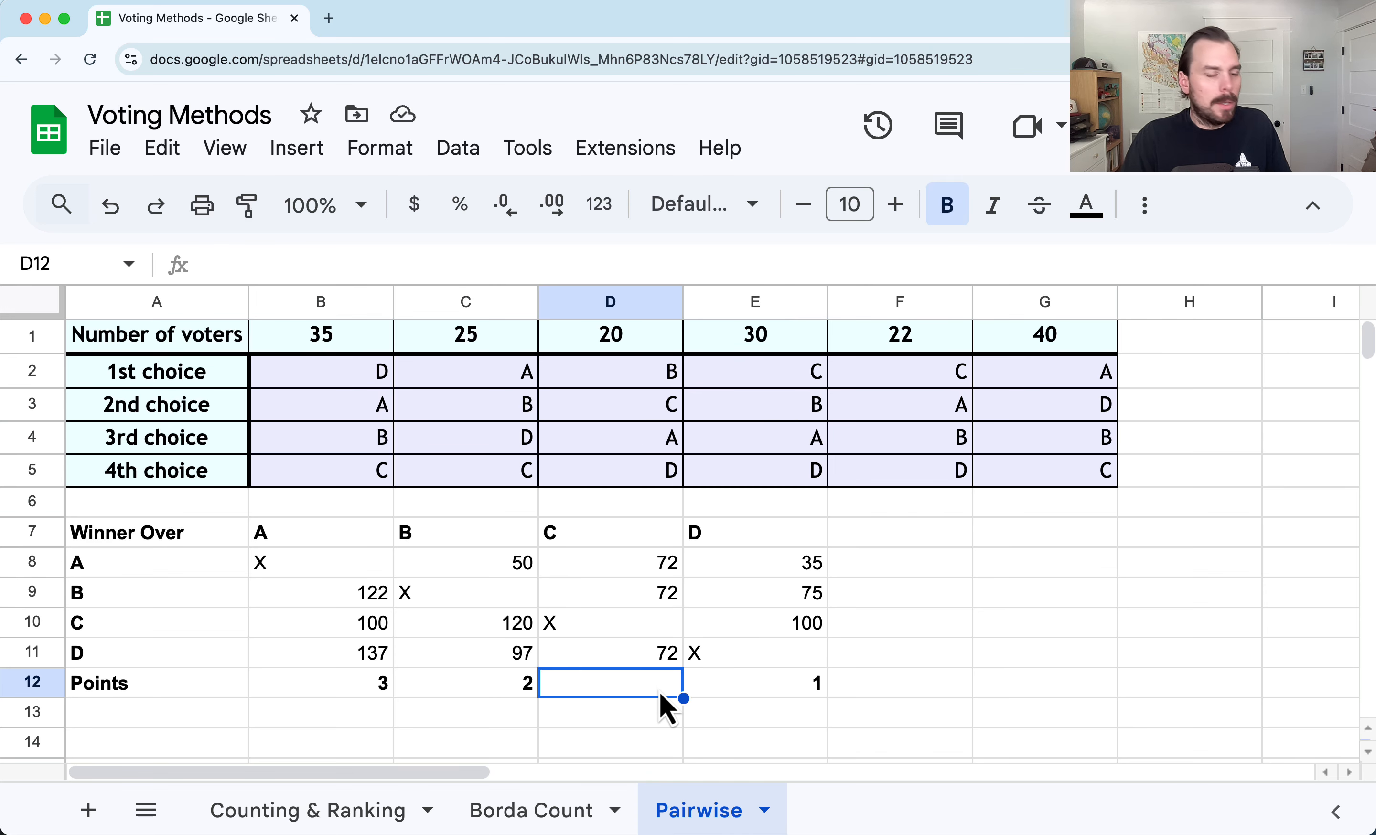
pyautogui.write('0')
pyautogui.click(932, 657)
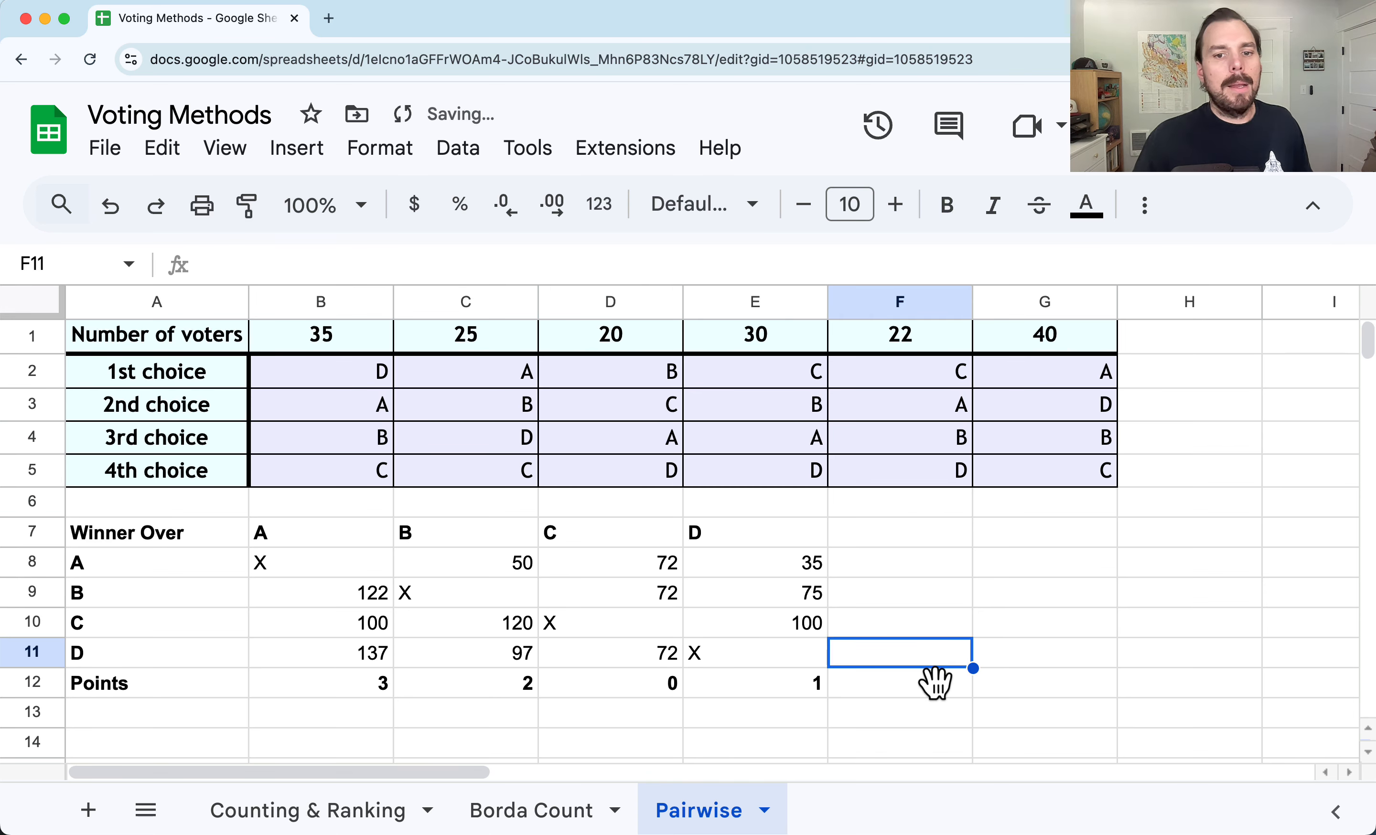